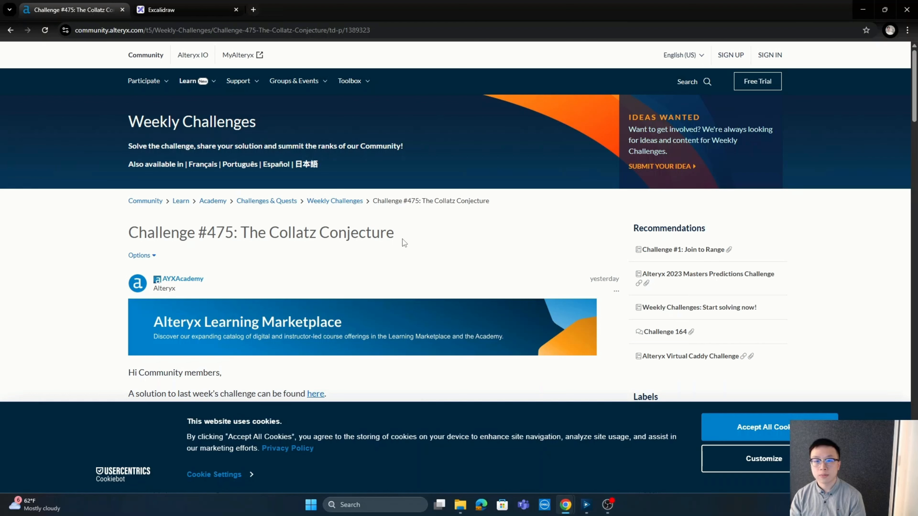
# Read the Collatz Conjecture challenge description, focusing on the rules for even and odd numbers
pyautogui.scroll(-1, 407, 230)
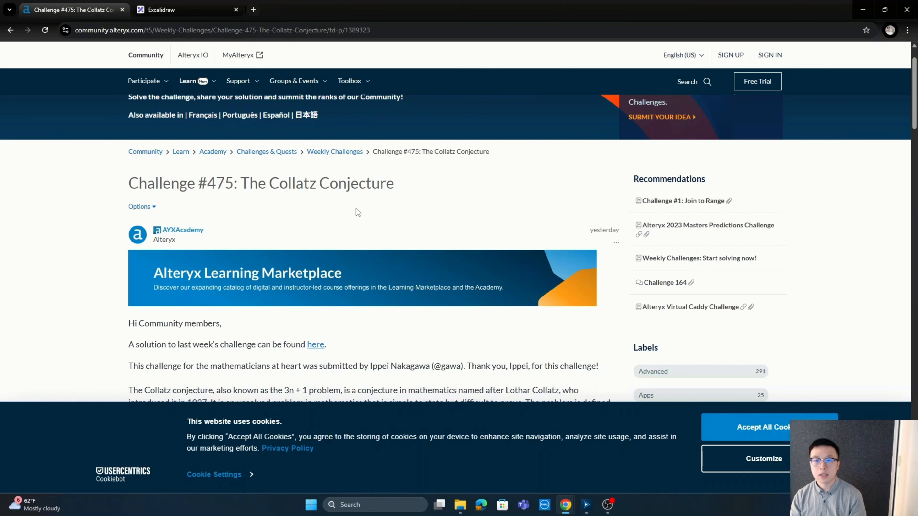
pyautogui.scroll(-1, 362, 205)
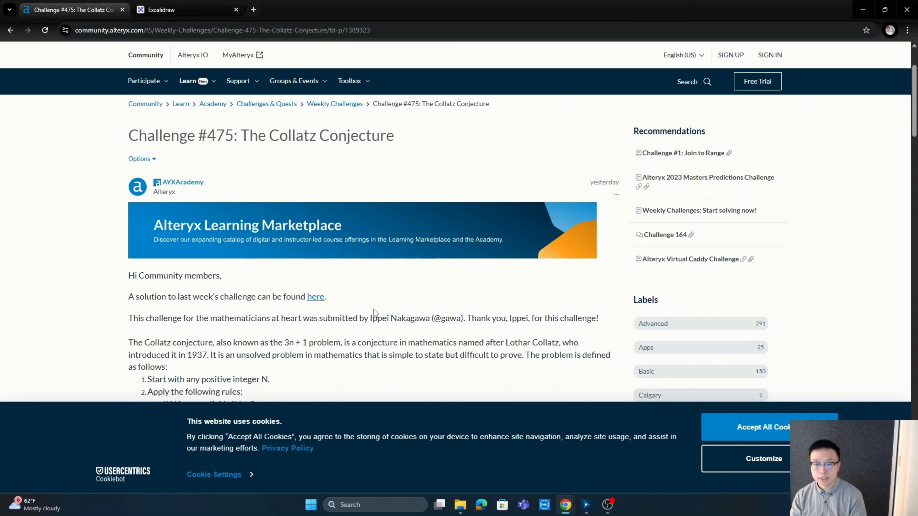
pyautogui.scroll(-2, 374, 311)
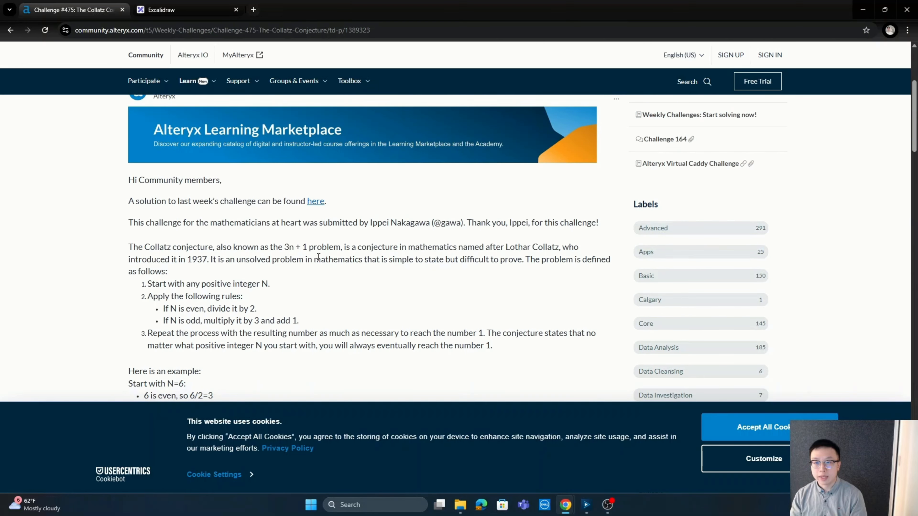
pyautogui.scroll(-1, 319, 257)
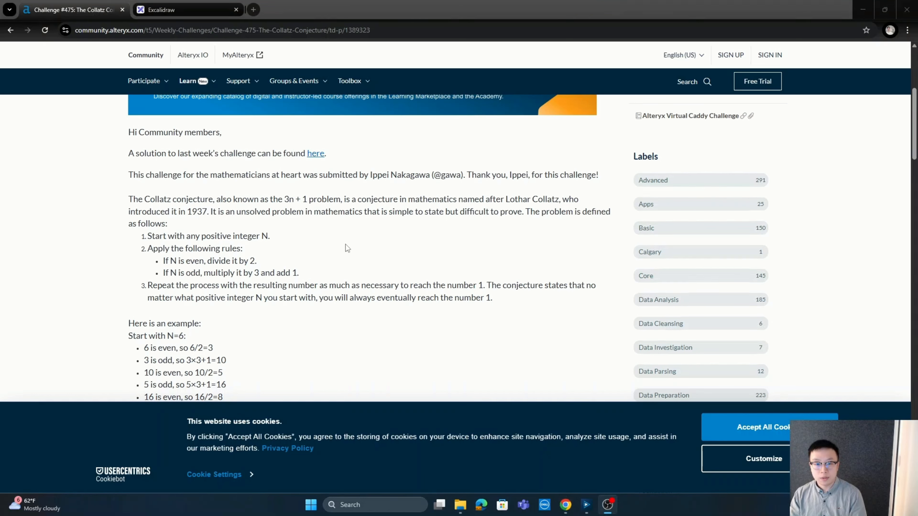
pyautogui.scroll(-1, 345, 244)
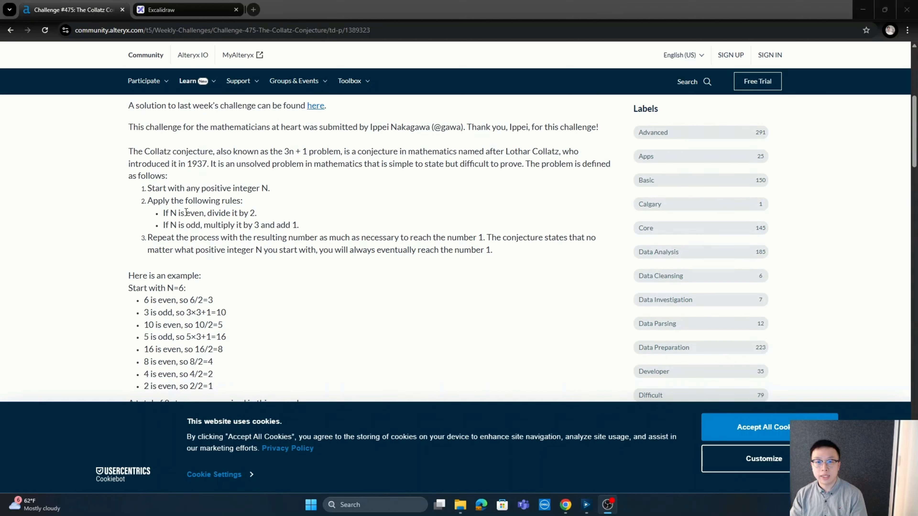
pyautogui.moveTo(186, 212); pyautogui.dragTo(207, 213)
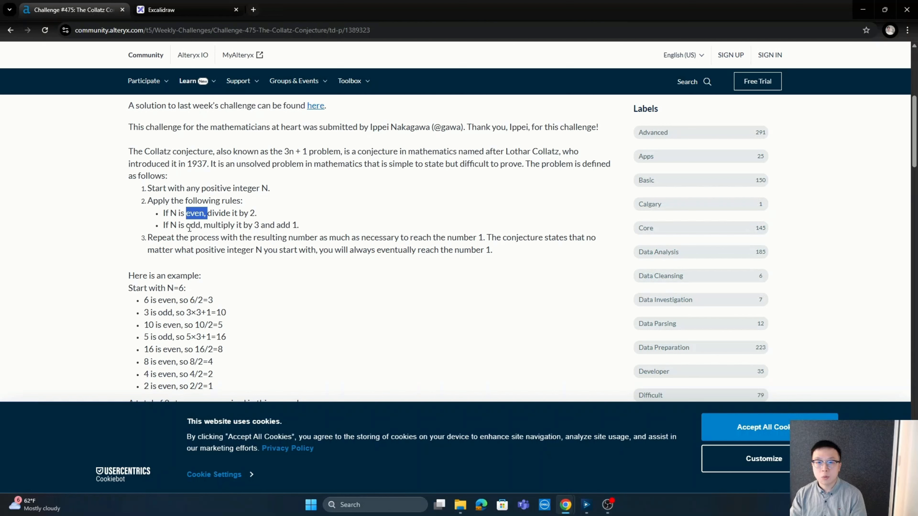
pyautogui.moveTo(186, 225); pyautogui.dragTo(204, 228)
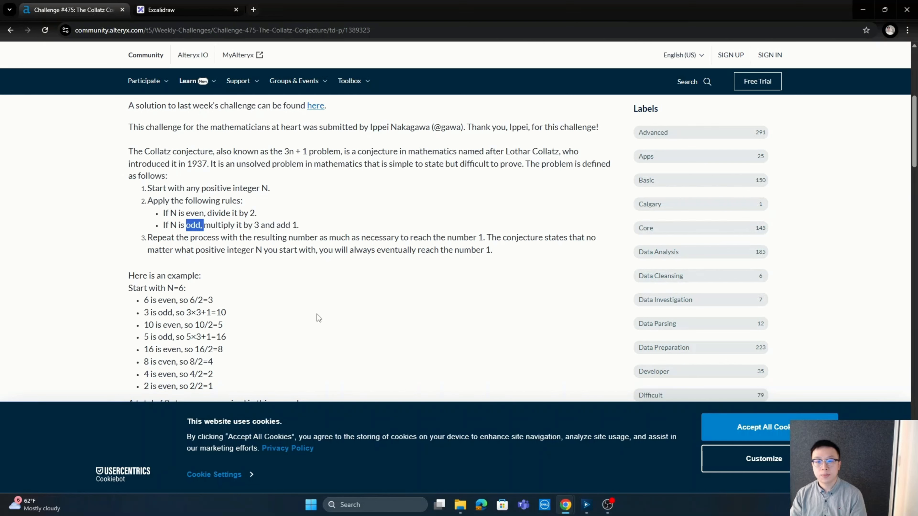
# Review the worked example starting with N=6 and the task list of the challenge
pyautogui.scroll(-1, 317, 314)
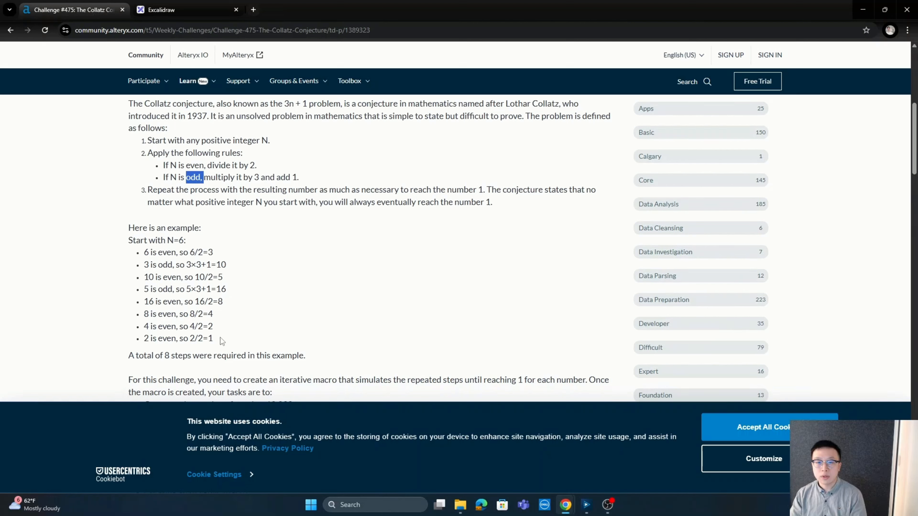
pyautogui.doubleClick(210, 339)
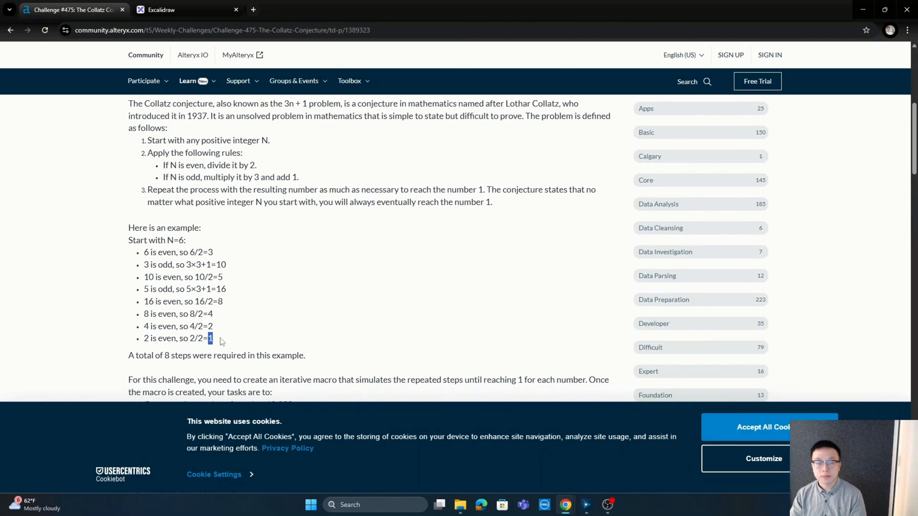
pyautogui.moveTo(134, 357); pyautogui.dragTo(303, 357)
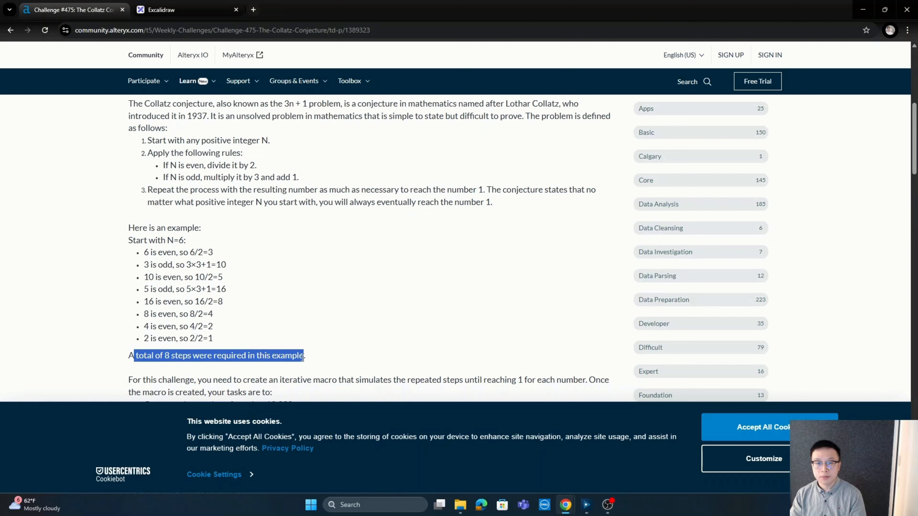
pyautogui.click(253, 317)
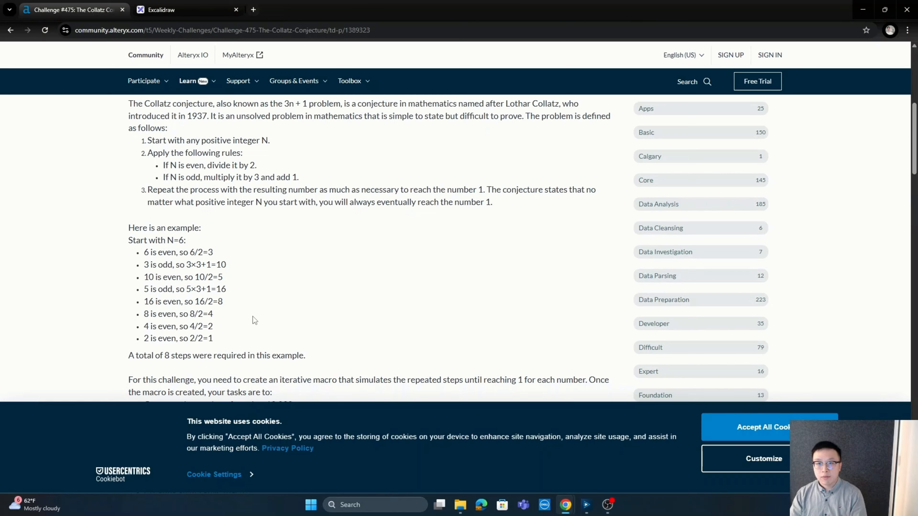
pyautogui.scroll(-3, 252, 317)
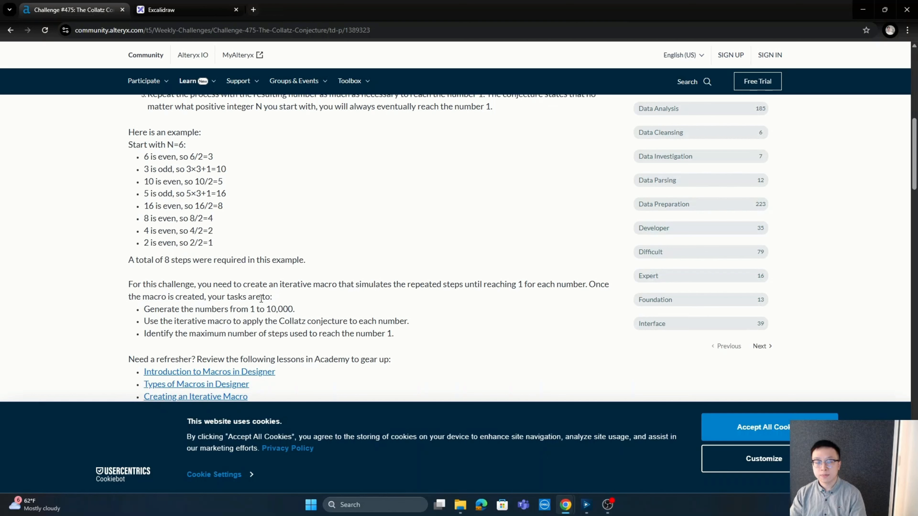
pyautogui.scroll(-3, 261, 298)
pyautogui.scroll(-1, 261, 298)
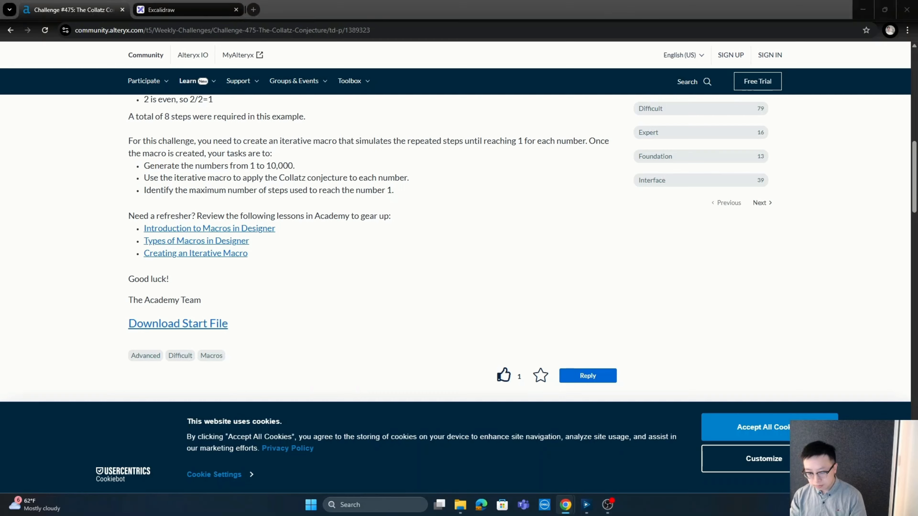
# Switch to Alteryx Designer, run the Challenge475_start_file workflow and inspect the expected output in the Output Solution's Browse tool
pyautogui.hotkey('alt', 'Tab')
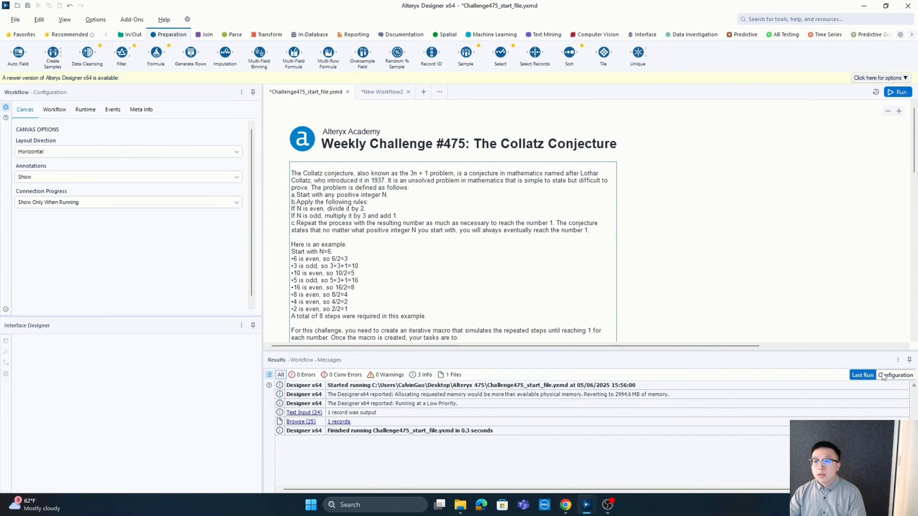
pyautogui.click(722, 298)
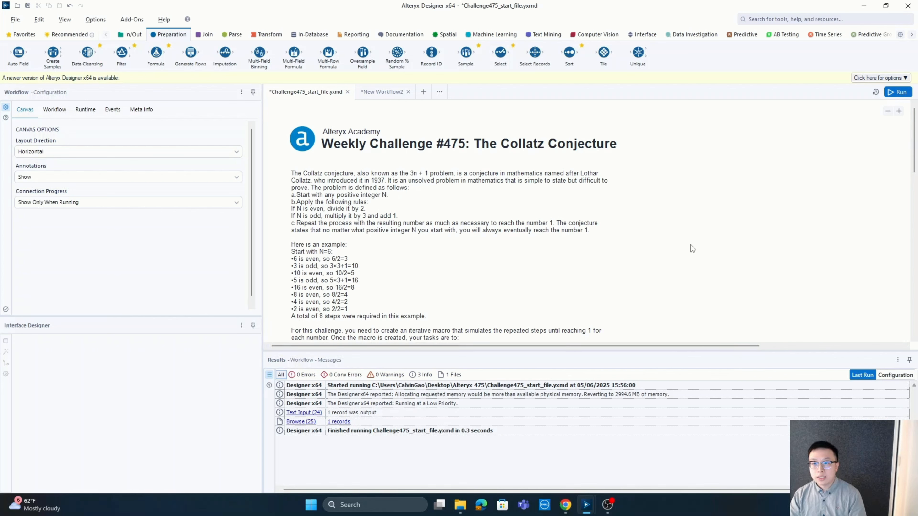
pyautogui.scroll(-5, 691, 245)
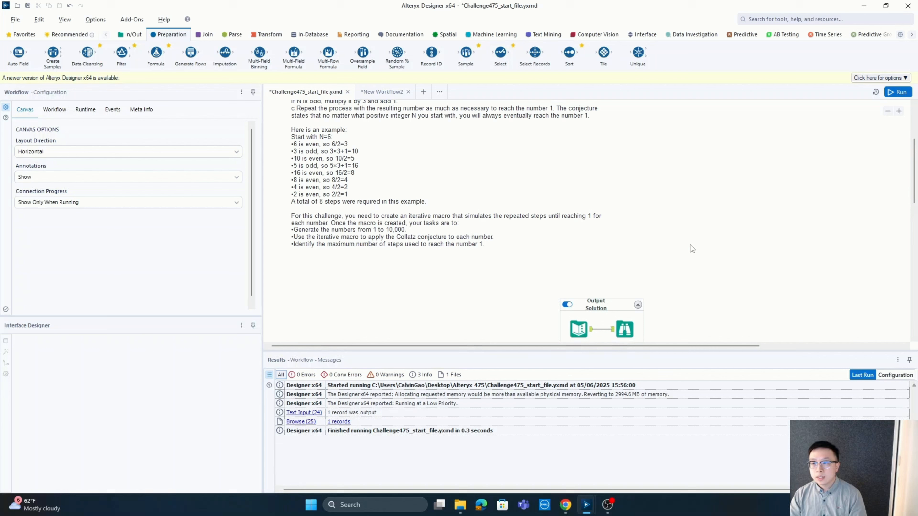
pyautogui.click(897, 91)
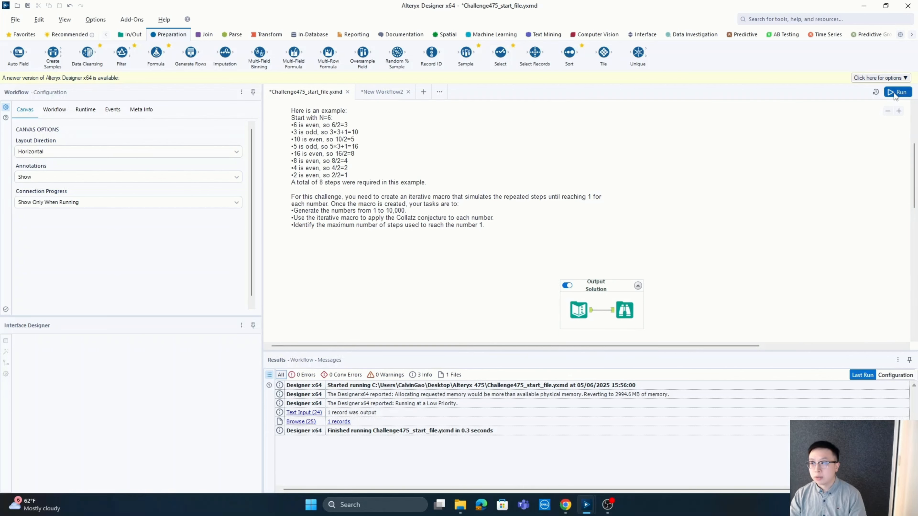
pyautogui.click(626, 312)
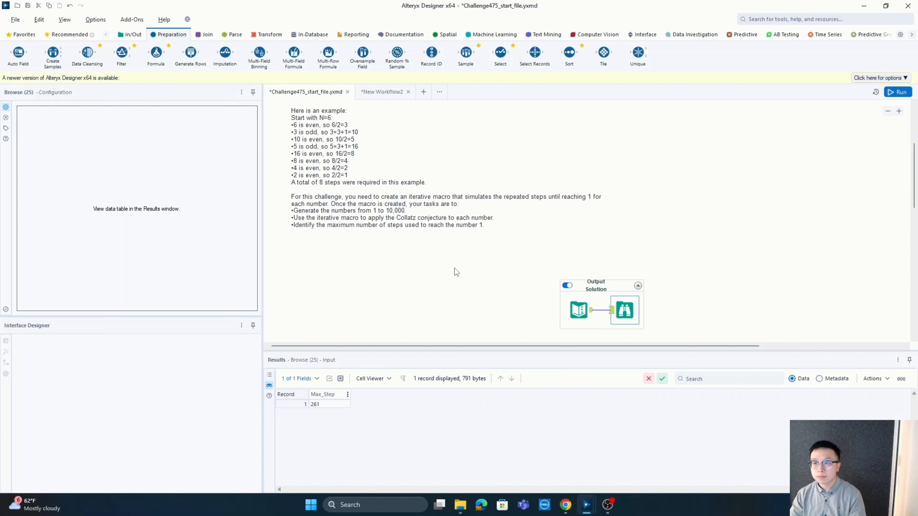
# Place a Generate Rows tool inside the "Generate rows 1 to 10,000" container
pyautogui.scroll(-5, 455, 268)
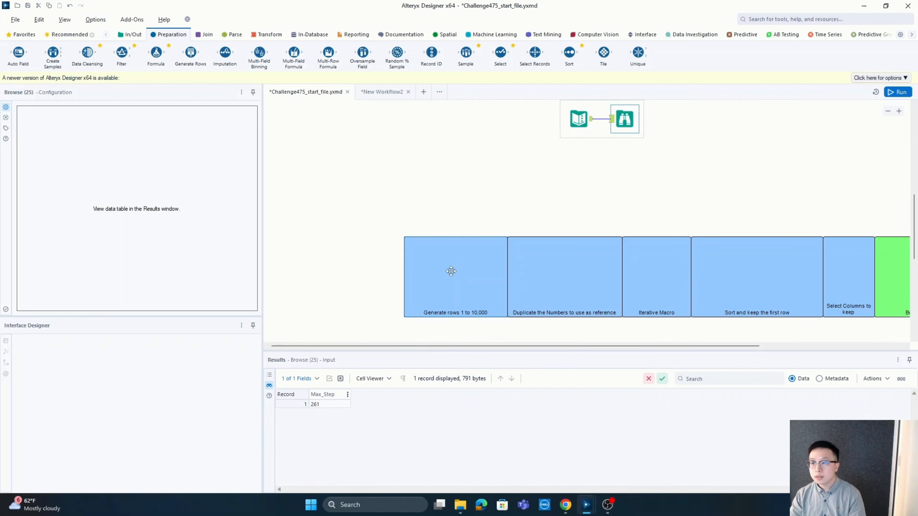
pyautogui.scroll(-1, 452, 296)
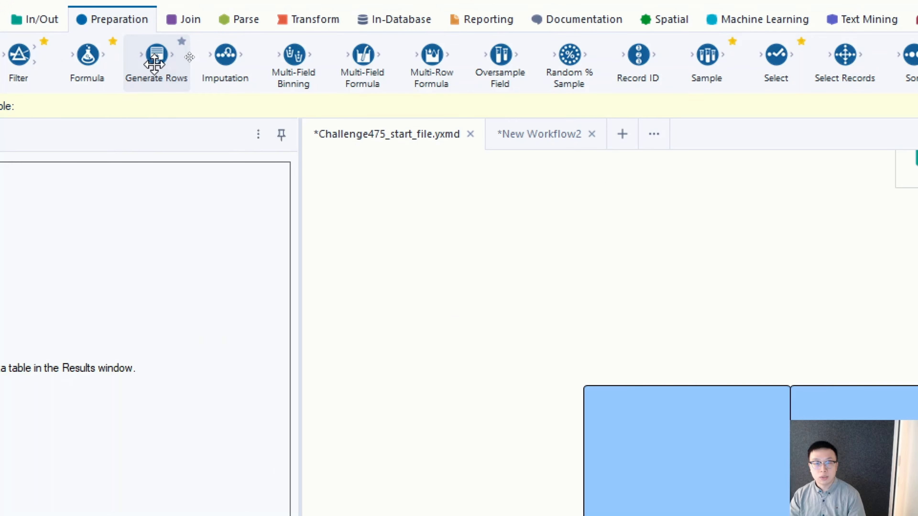
pyautogui.moveTo(191, 51); pyautogui.dragTo(462, 264)
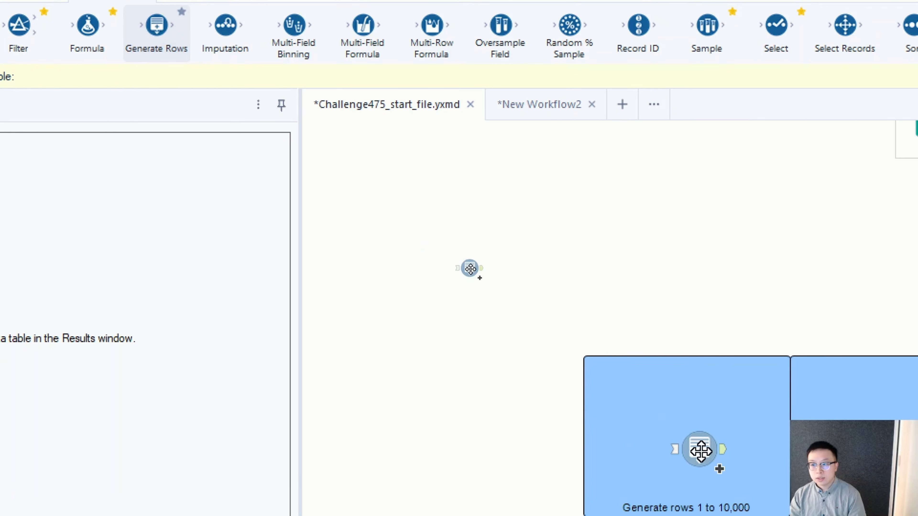
pyautogui.moveTo(700, 450); pyautogui.dragTo(680, 430)
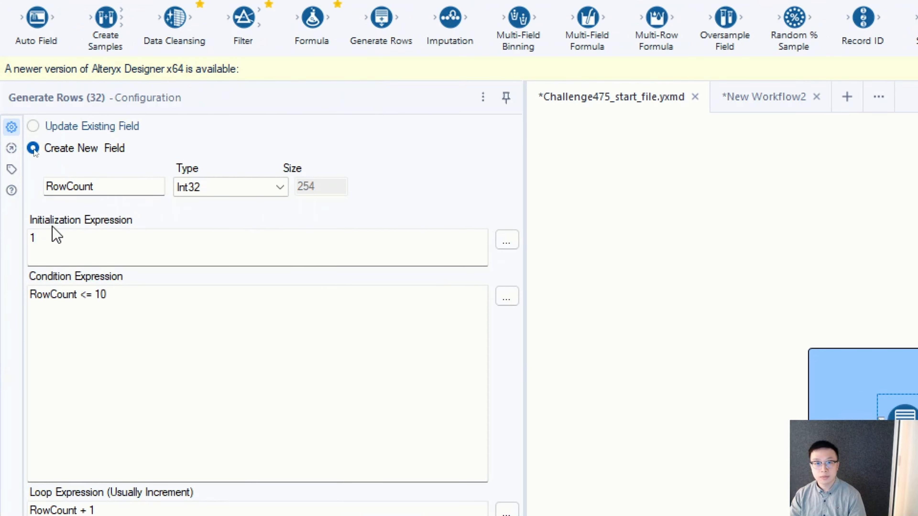
# Configure Generate Rows to create the field N, with loop expression N + 1 and condition N <= 10000
pyautogui.doubleClick(96, 185)
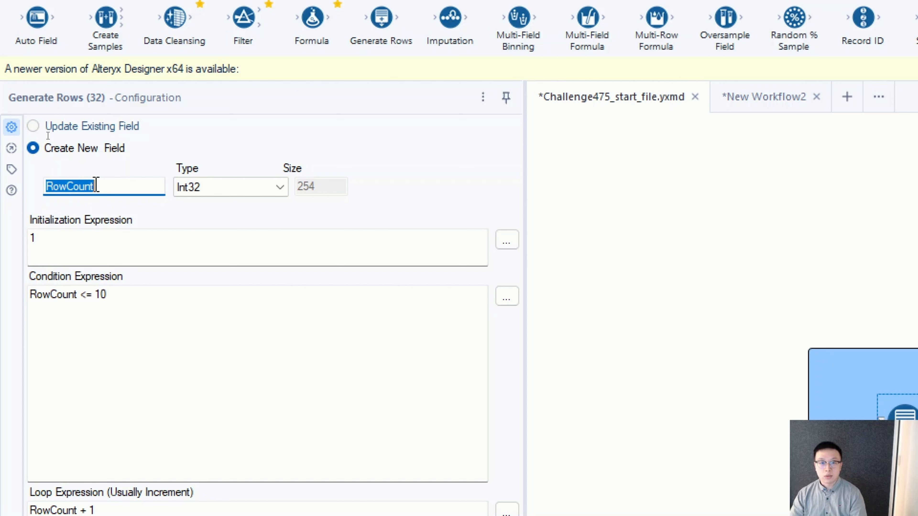
pyautogui.write('N')
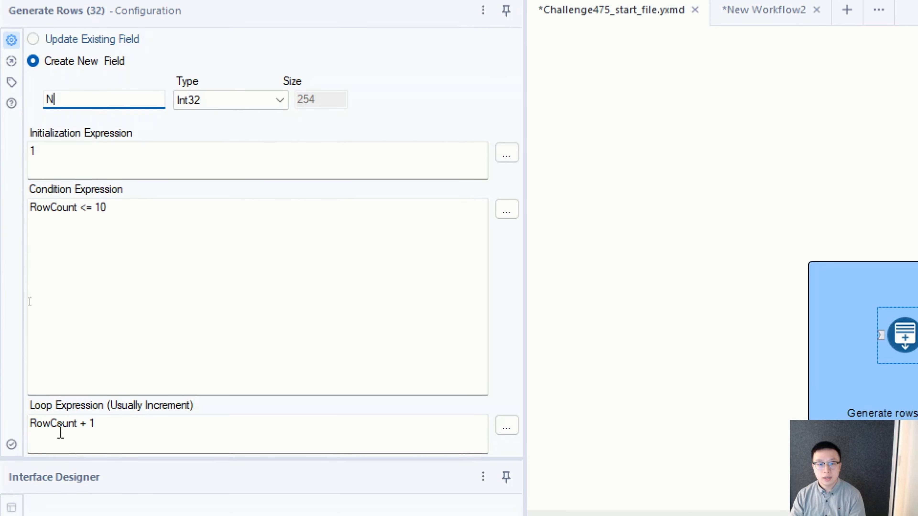
pyautogui.doubleClick(57, 442)
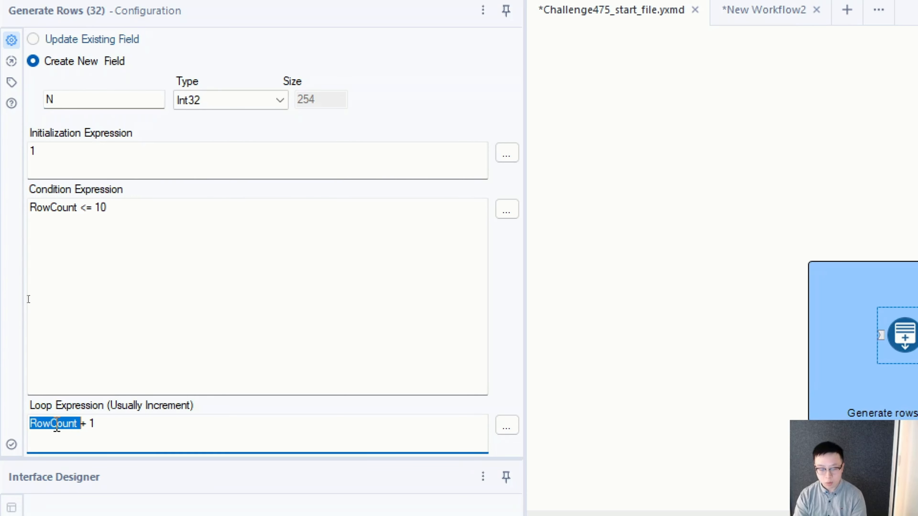
pyautogui.write('N')
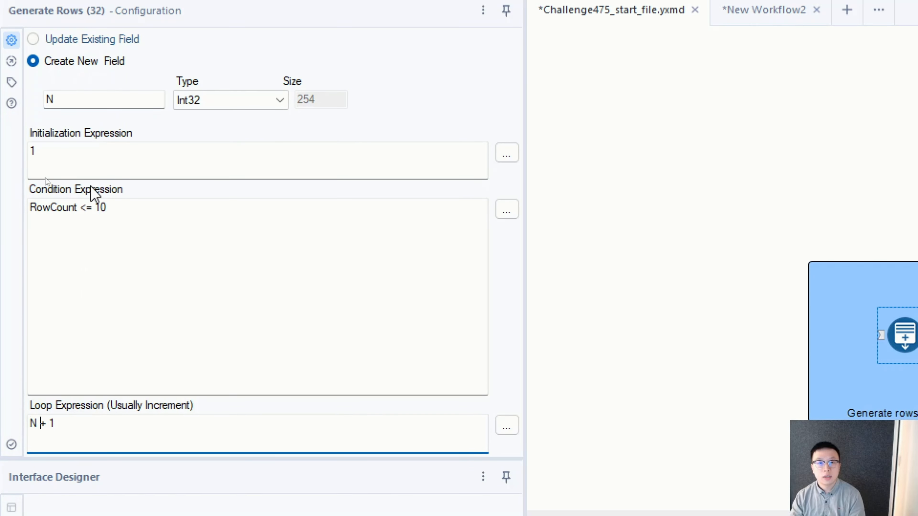
pyautogui.doubleClick(39, 207)
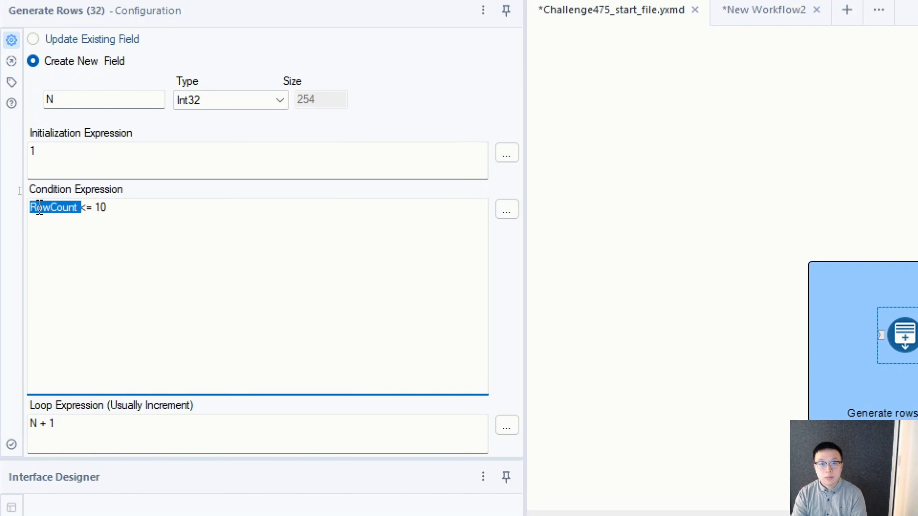
pyautogui.write('N')
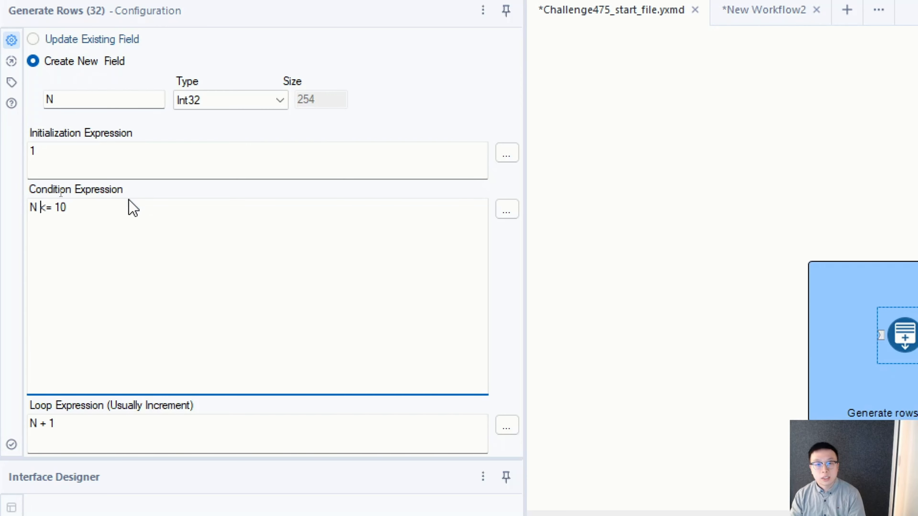
pyautogui.click(113, 221)
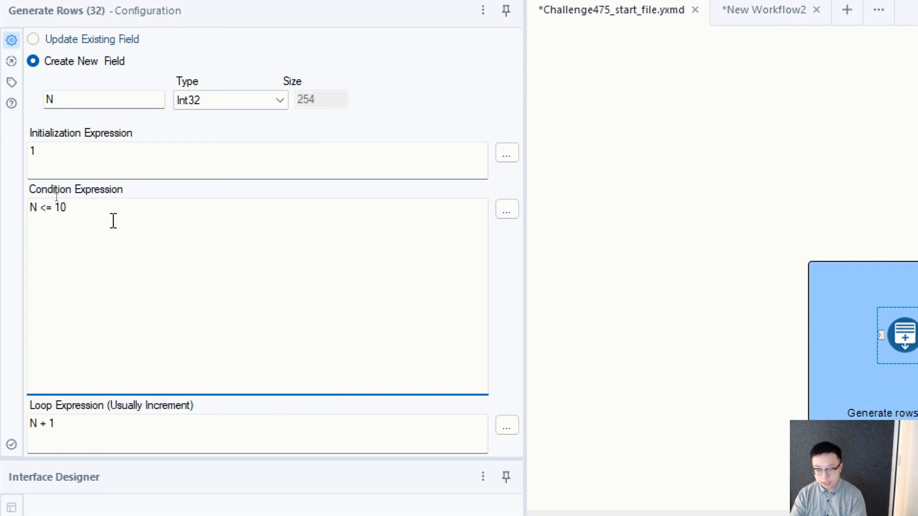
pyautogui.write('000')
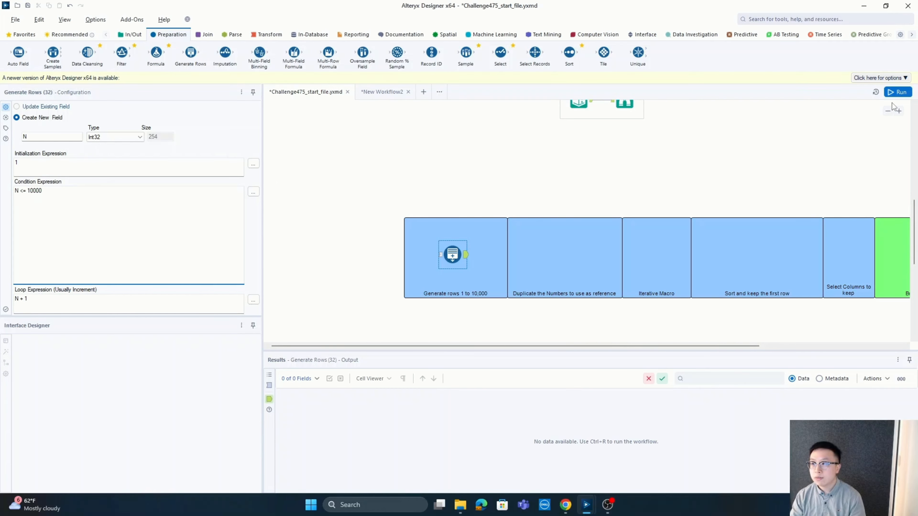
# Run the workflow and check the Generate Rows output through to its last record
pyautogui.click(891, 93)
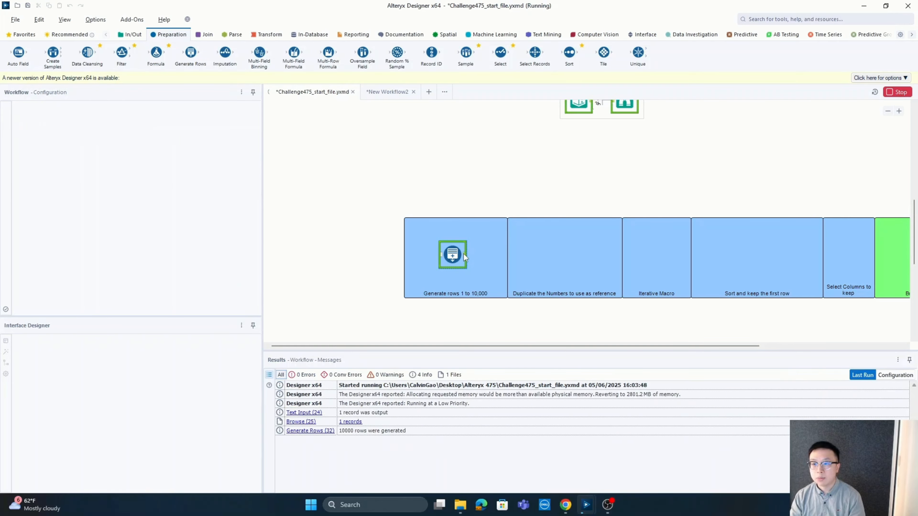
pyautogui.click(458, 262)
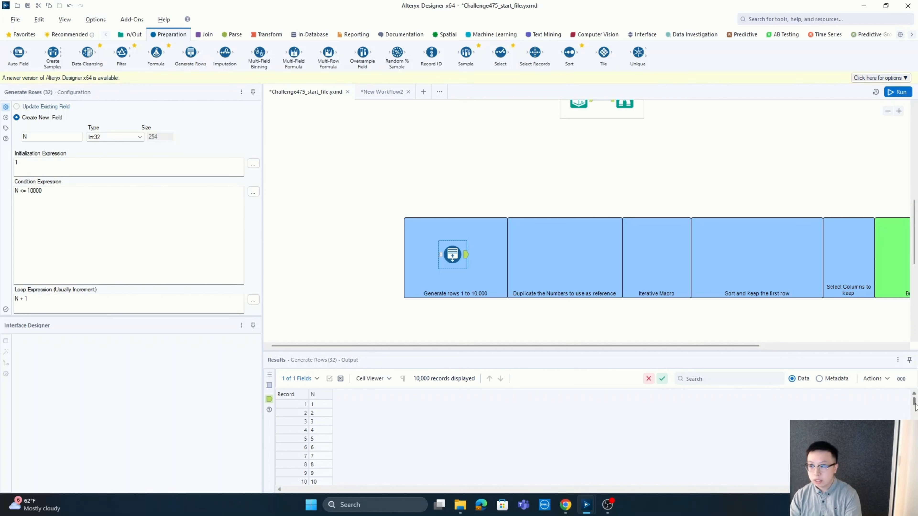
pyautogui.moveTo(914, 405); pyautogui.dragTo(914, 486)
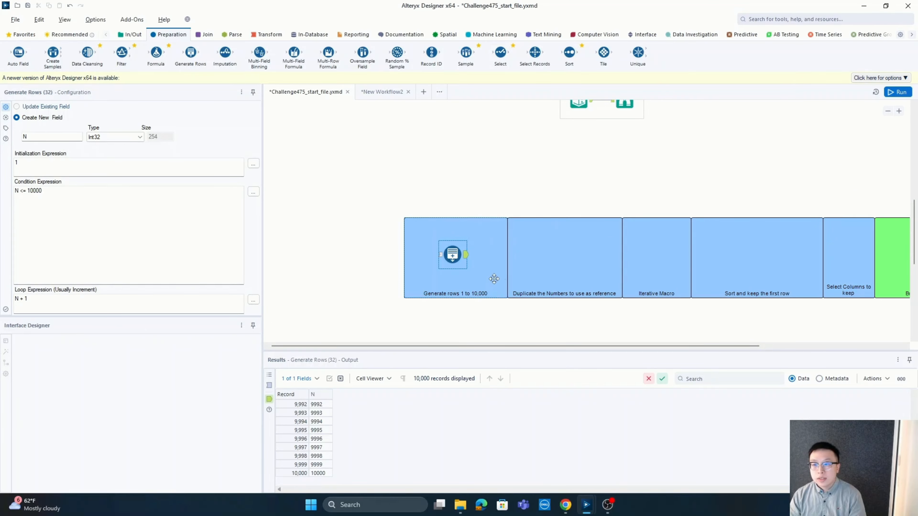
# Place a Formula tool in the "Duplicate the Numbers to use as reference" container and connect the Generate Rows output to it
pyautogui.moveTo(163, 58); pyautogui.dragTo(556, 255)
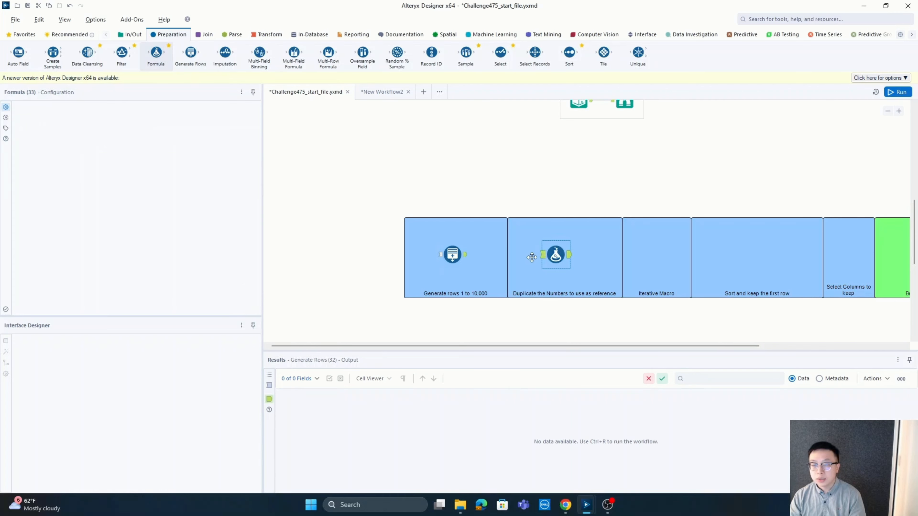
pyautogui.moveTo(466, 256); pyautogui.dragTo(542, 261)
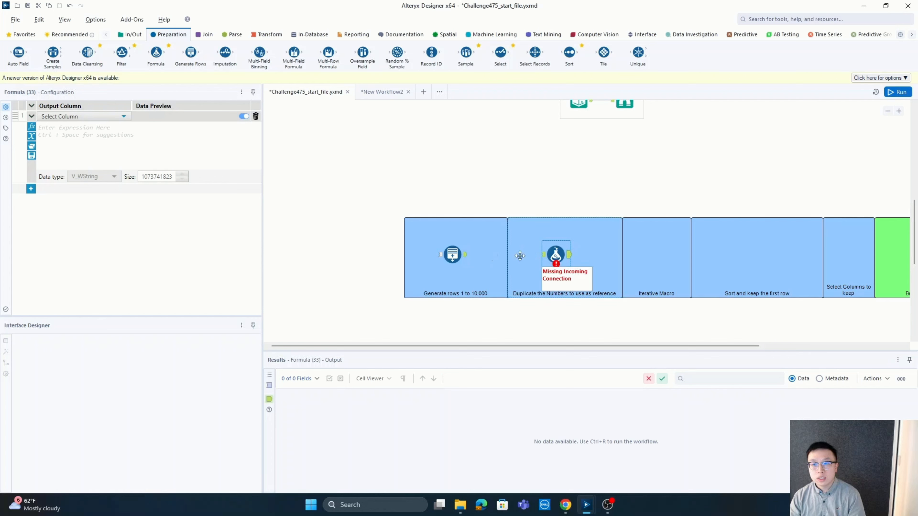
pyautogui.moveTo(466, 255); pyautogui.dragTo(543, 255)
pyautogui.click(545, 256)
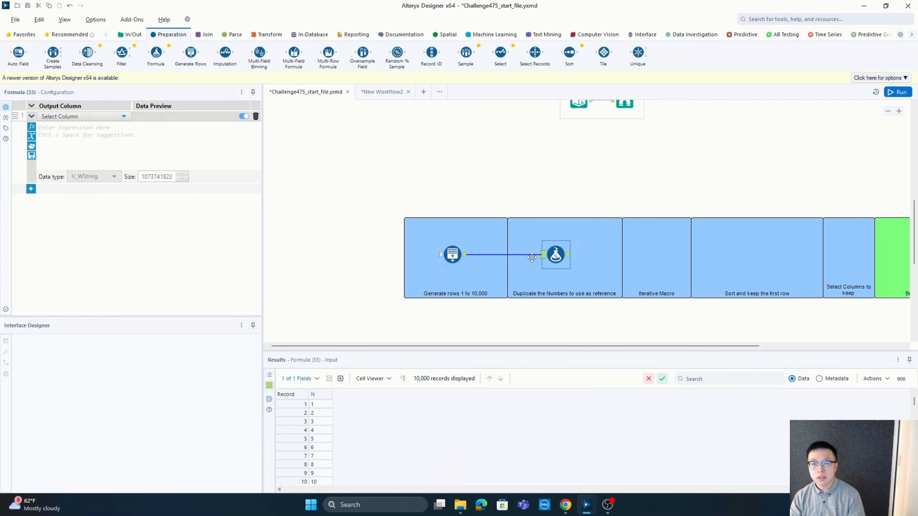
# Add an output column named Reference in the Formula tool with expression [N] and data type Int32
pyautogui.click(91, 116)
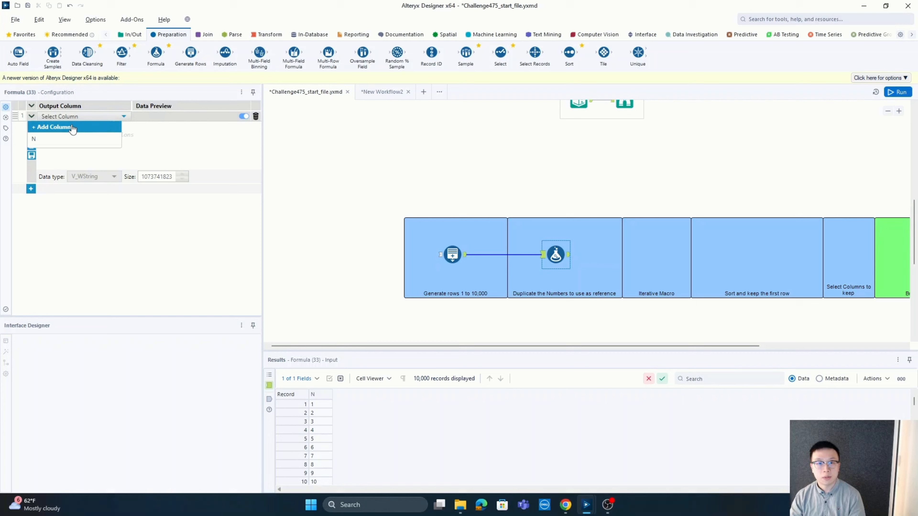
pyautogui.click(56, 127)
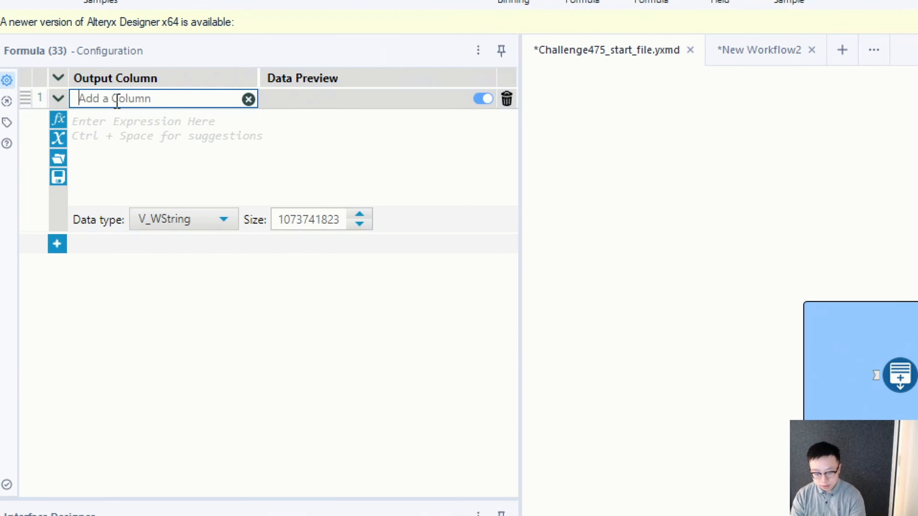
pyautogui.write('Reference')
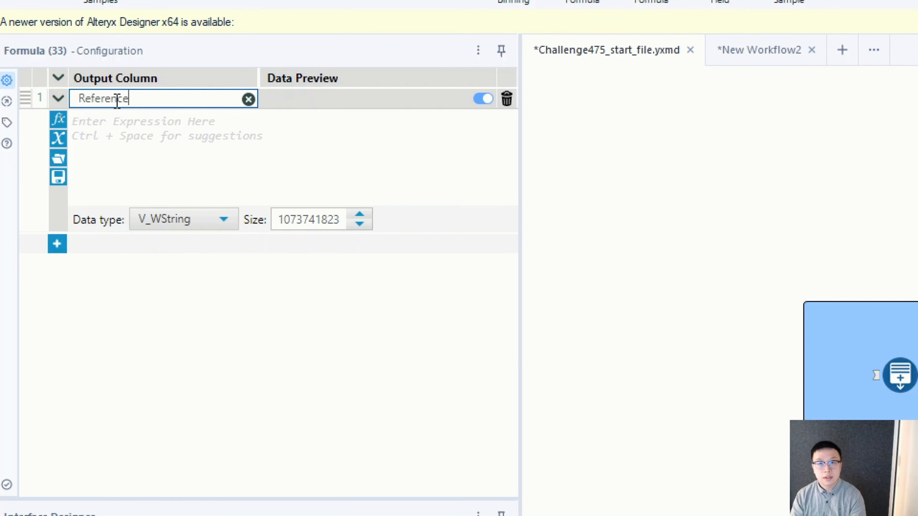
pyautogui.click(135, 148)
pyautogui.write('[')
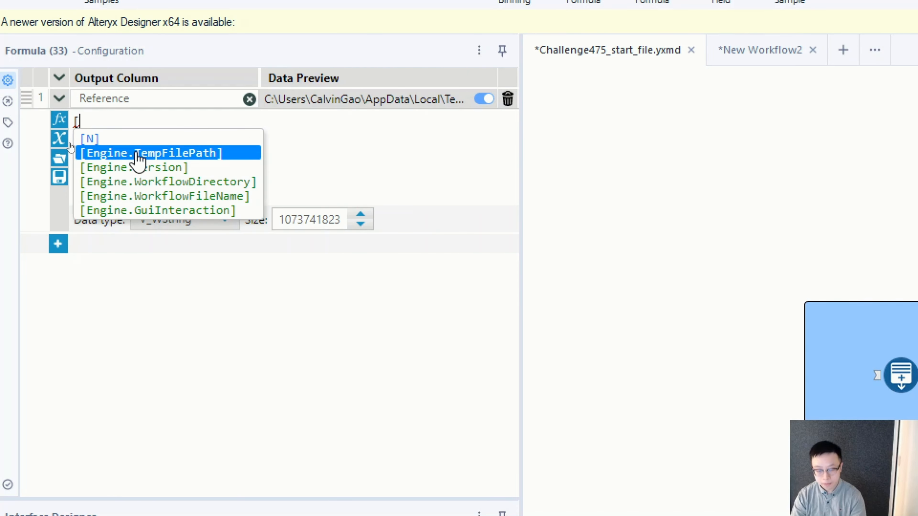
pyautogui.click(91, 141)
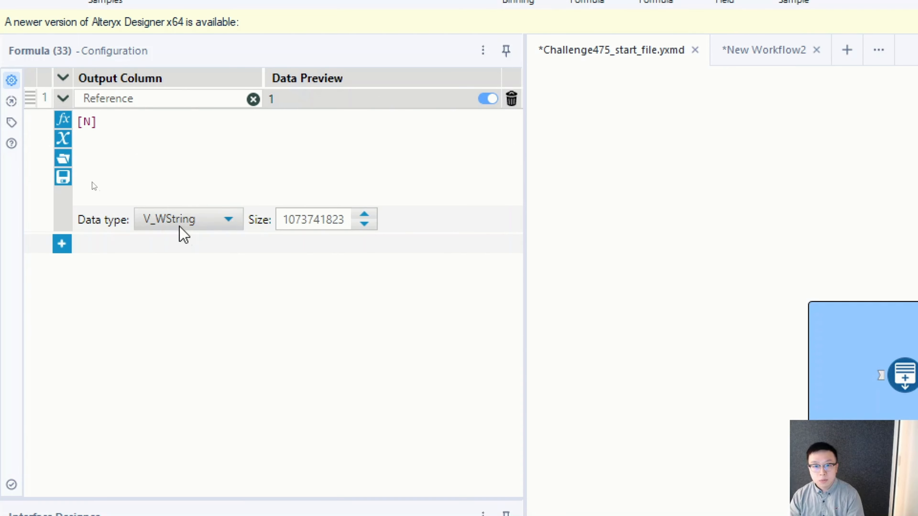
pyautogui.click(207, 221)
pyautogui.scroll(2, 199, 304)
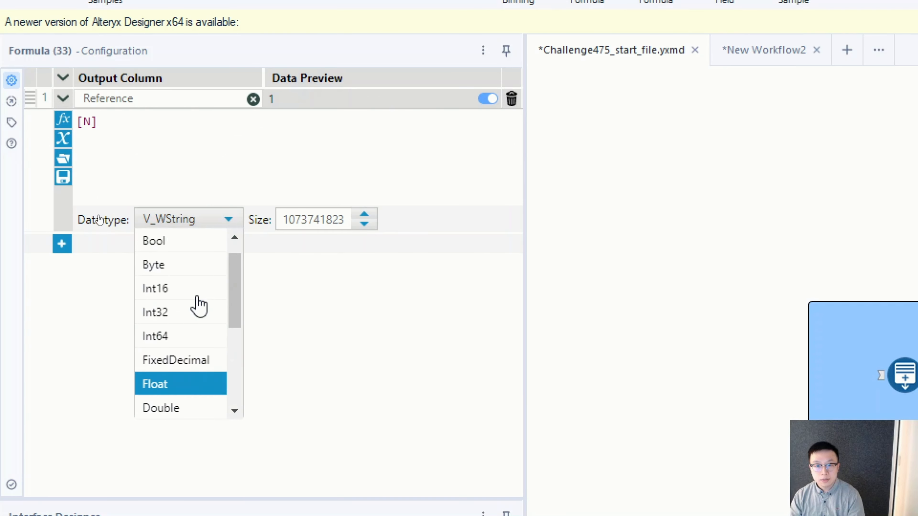
pyautogui.click(177, 313)
# Run the workflow and check the Formula tool's output records
pyautogui.click(721, 243)
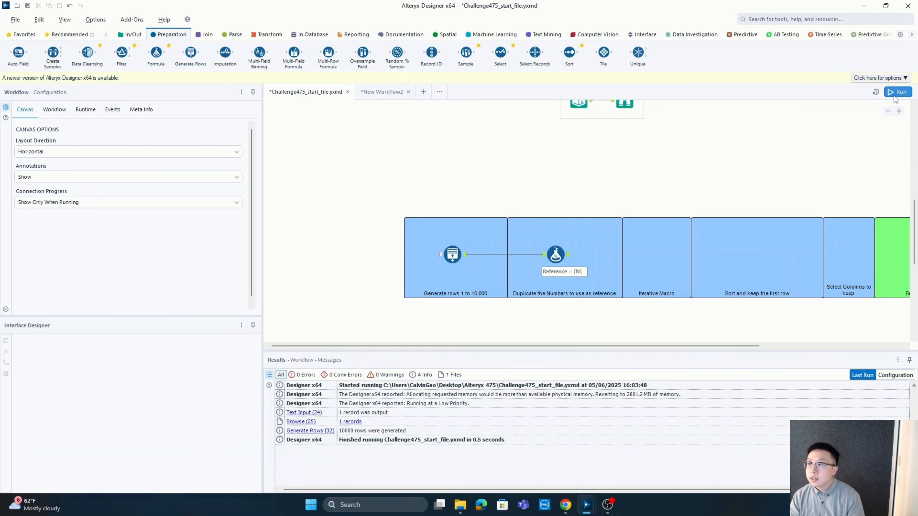
pyautogui.click(898, 92)
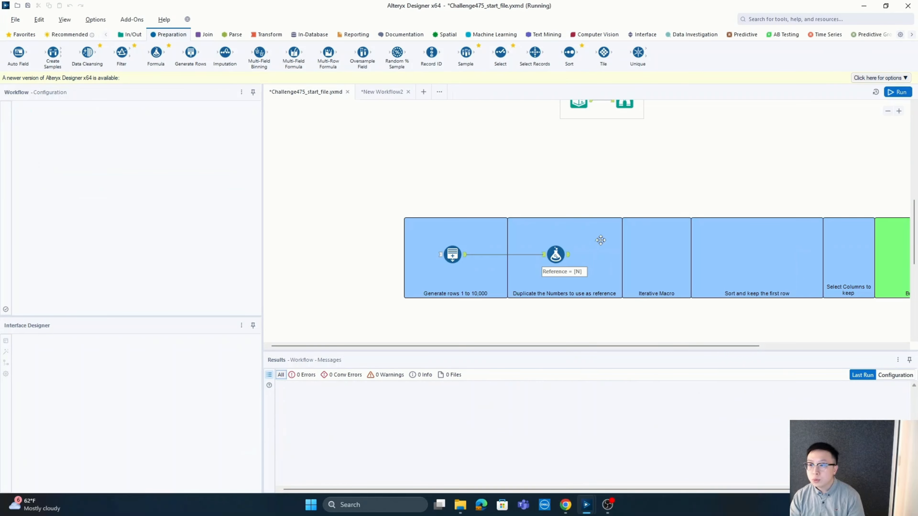
pyautogui.click(570, 255)
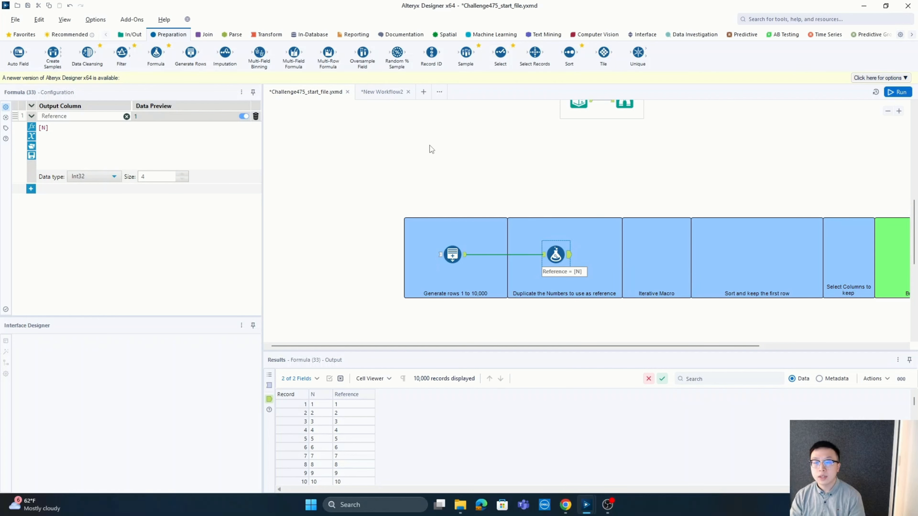
# Switch to the New Workflow2 workflow and place a Text Input tool inside the Input container
pyautogui.click(380, 93)
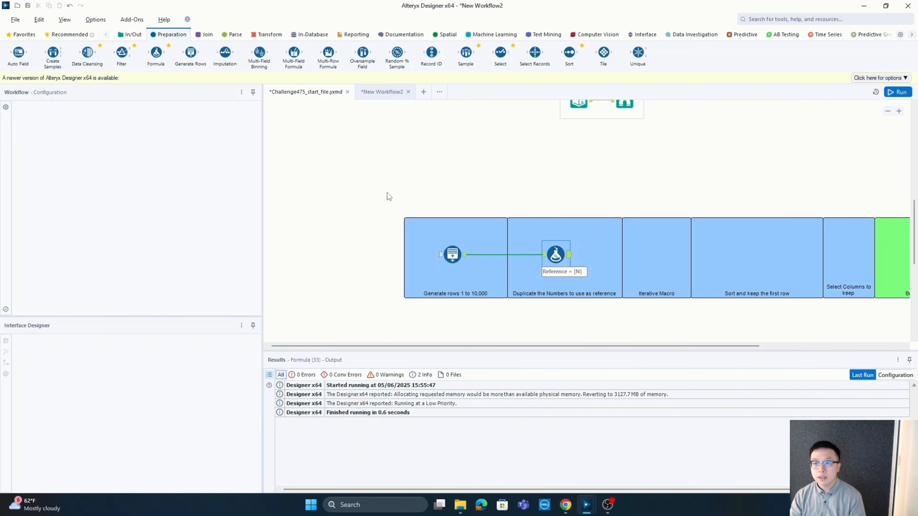
pyautogui.click(132, 36)
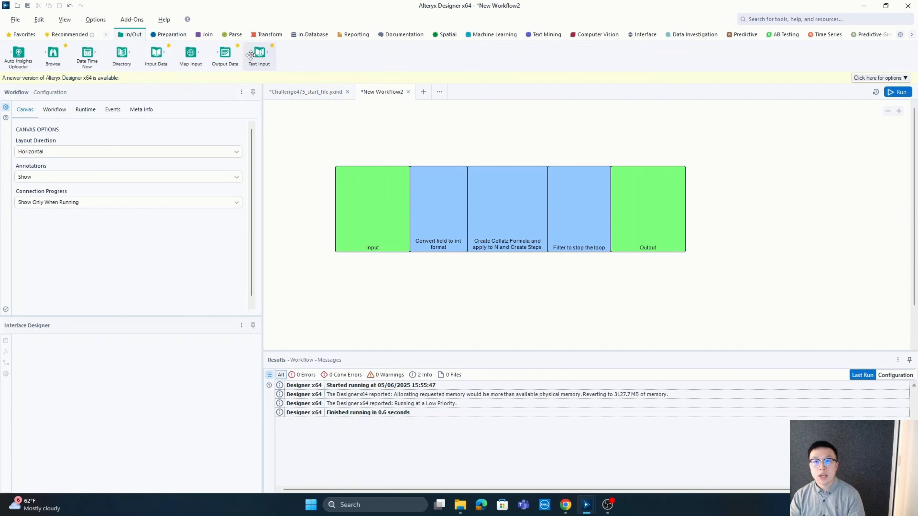
pyautogui.moveTo(259, 54); pyautogui.dragTo(360, 202)
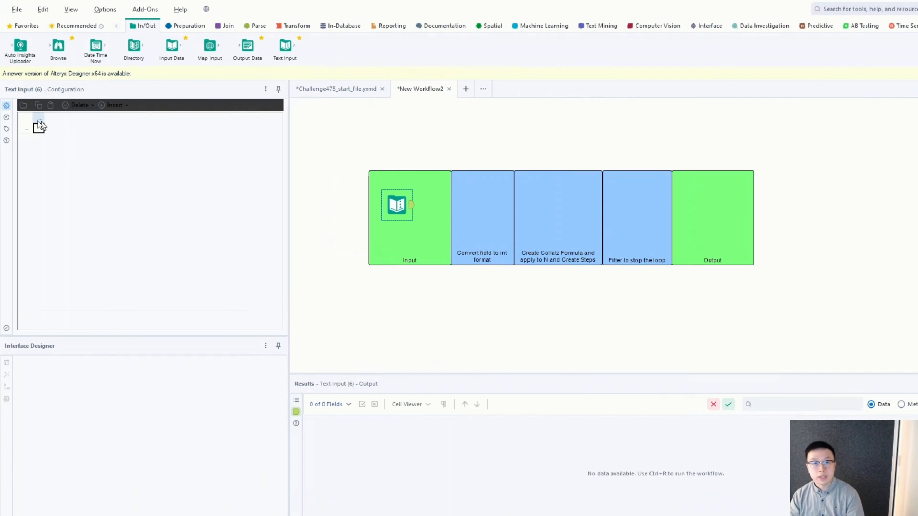
# Fill the Text Input with a field N holding the values 1, 2, 3, 4 and 5, and run the workflow
pyautogui.click(36, 119)
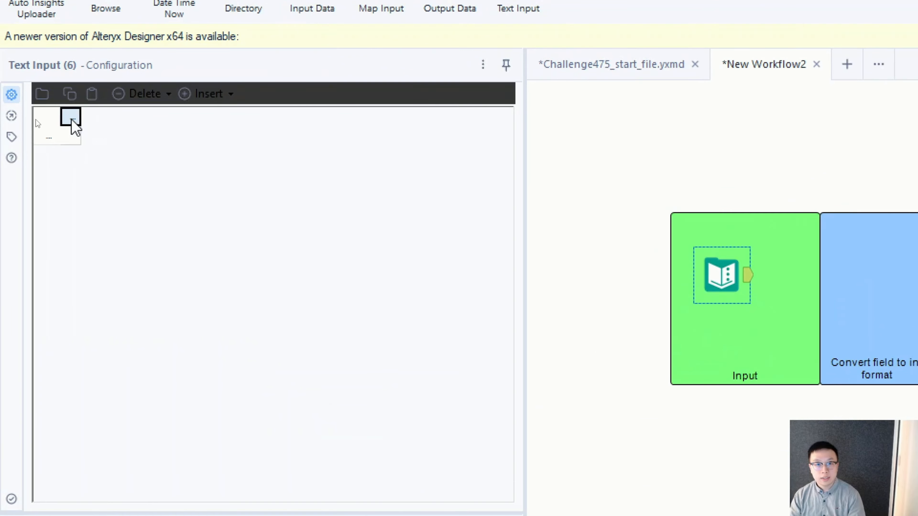
pyautogui.click(71, 120)
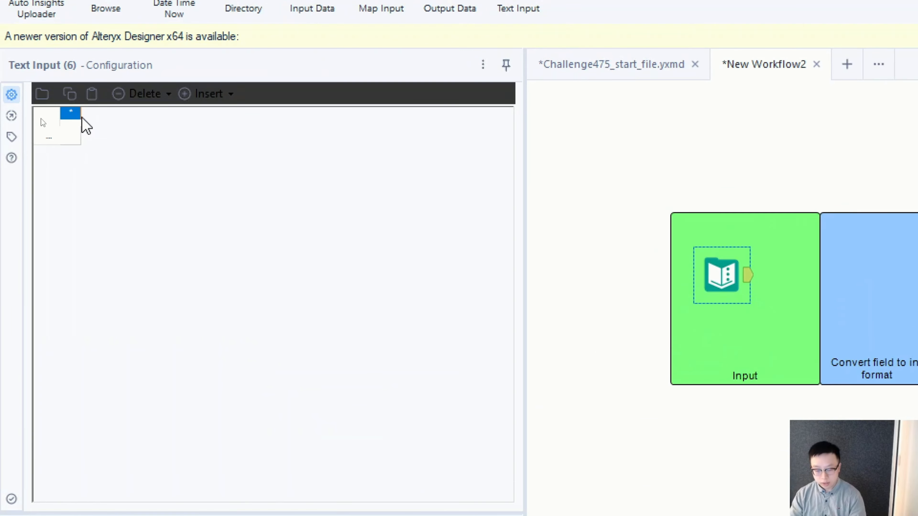
pyautogui.write('N')
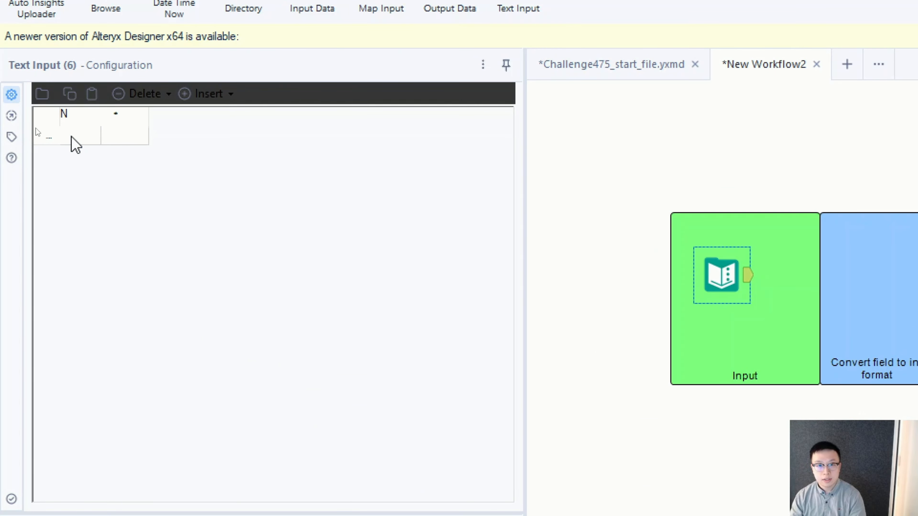
pyautogui.click(73, 137)
pyautogui.write('1')
pyautogui.press('Return')
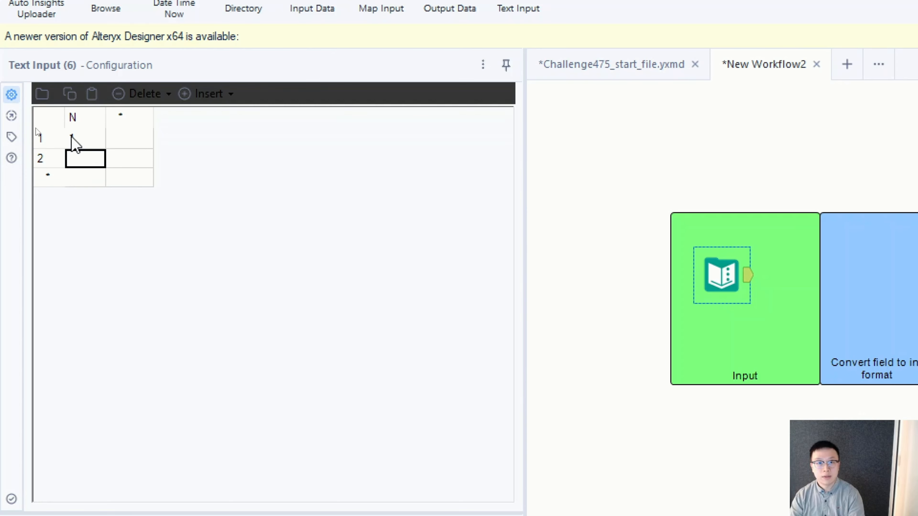
pyautogui.write('2')
pyautogui.press('Return')
pyautogui.write('3')
pyautogui.press('Return')
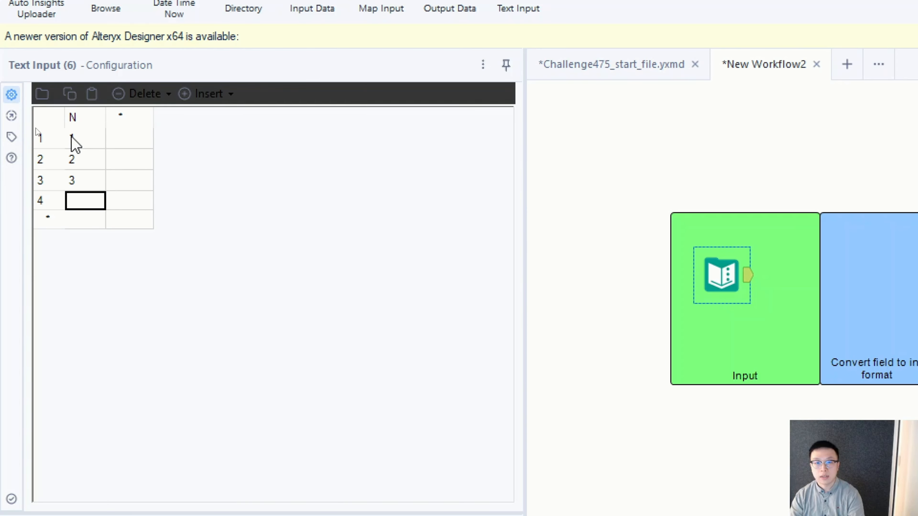
pyautogui.write('4')
pyautogui.press('Return')
pyautogui.write('5')
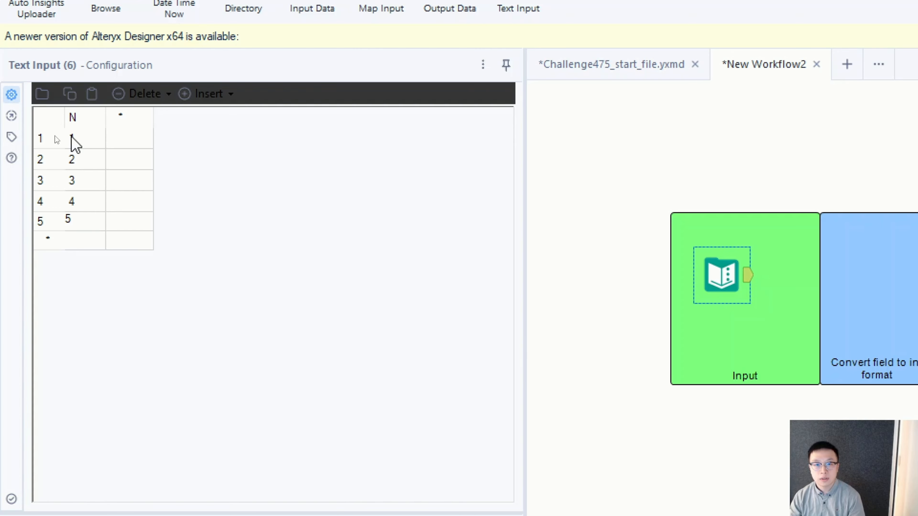
pyautogui.click(139, 157)
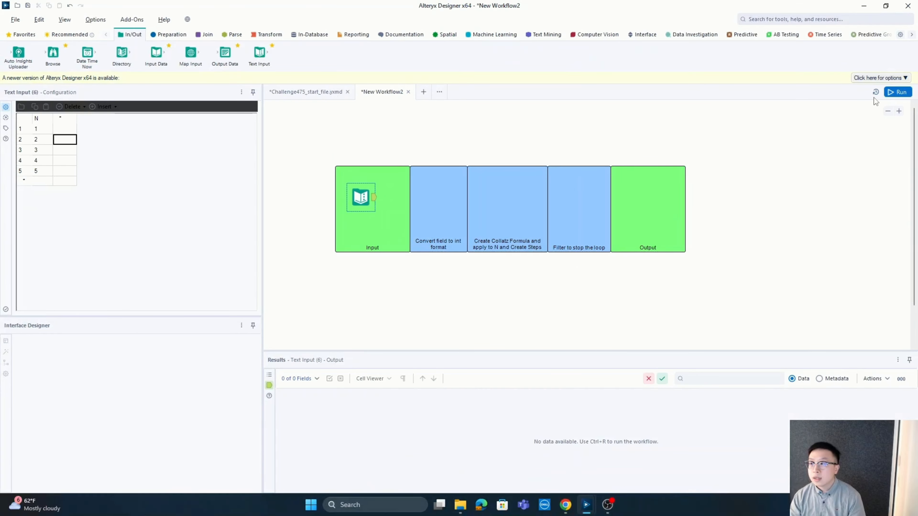
pyautogui.click(889, 95)
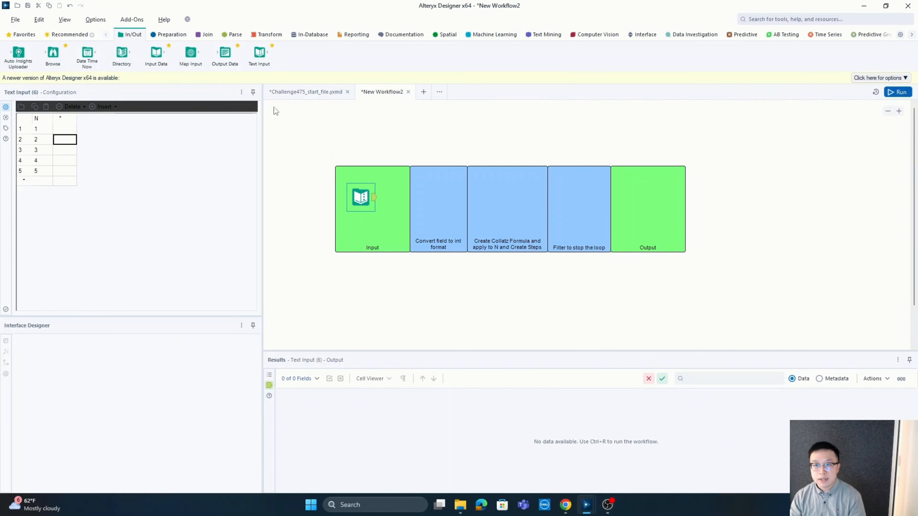
# Connect a Select tool in the "Convert field to int format" container that sets N to Int32, and run the workflow
pyautogui.click(172, 36)
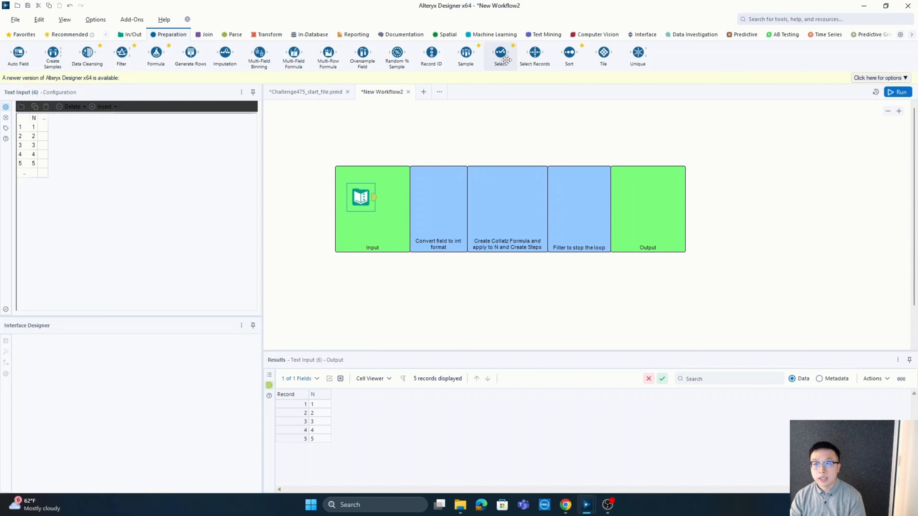
pyautogui.moveTo(502, 56); pyautogui.dragTo(438, 201)
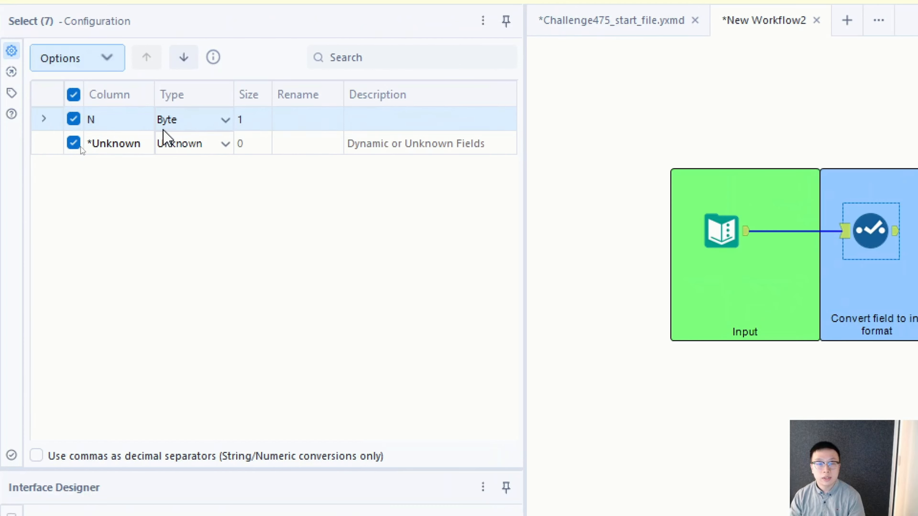
pyautogui.click(225, 121)
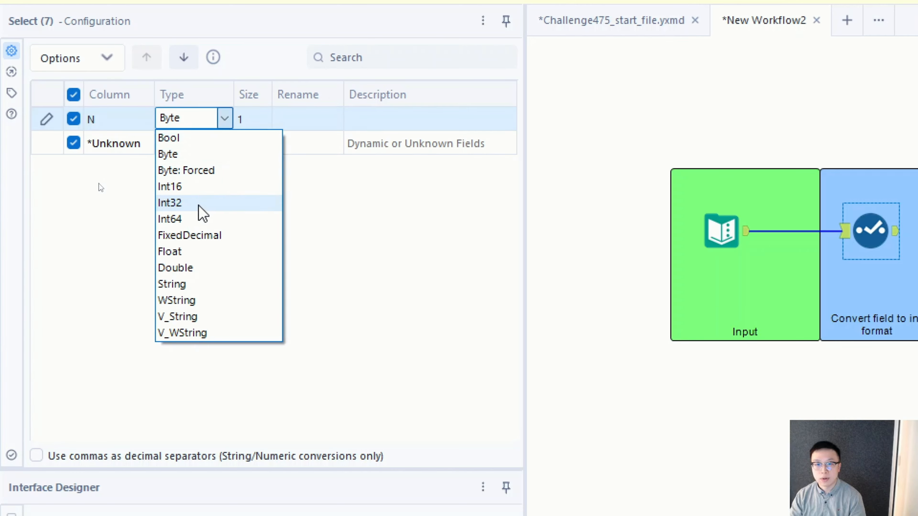
pyautogui.click(200, 204)
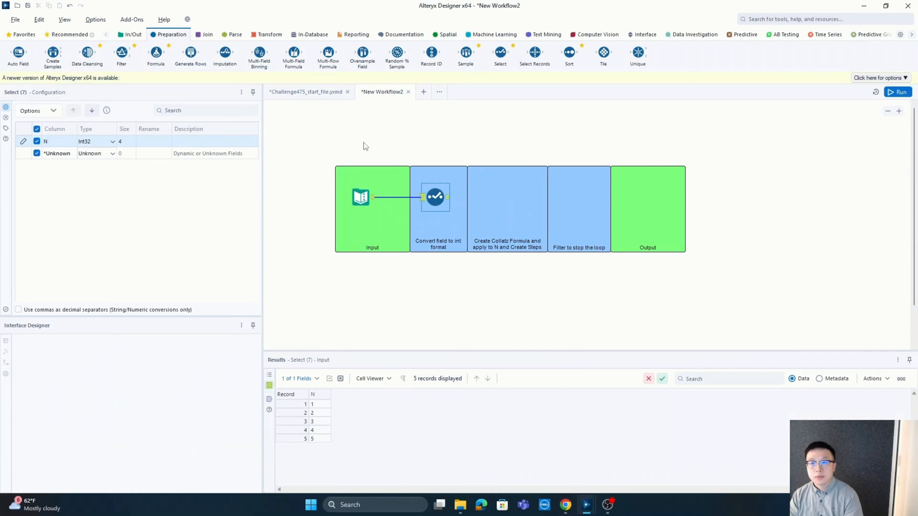
pyautogui.click(907, 95)
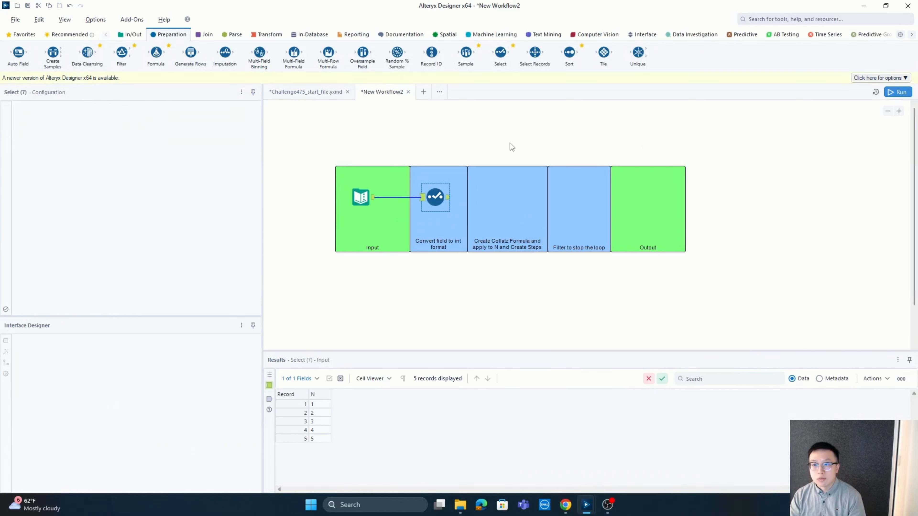
pyautogui.click(423, 197)
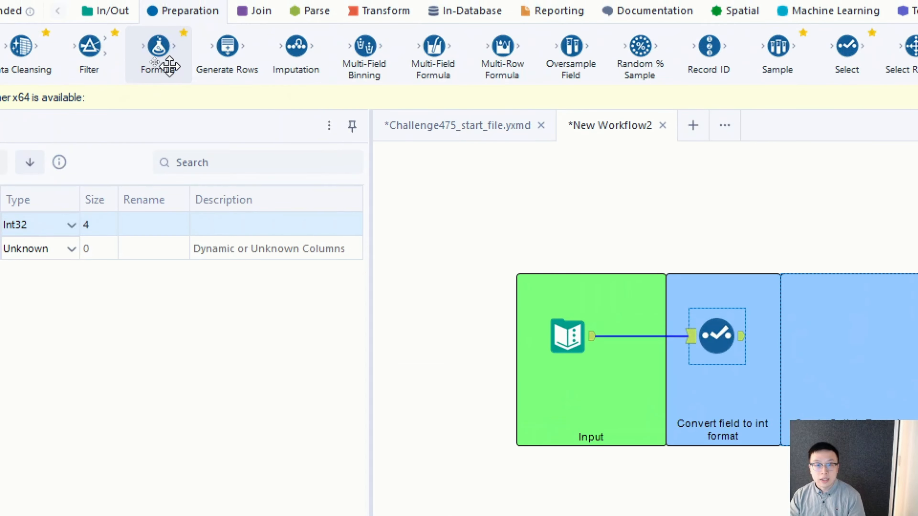
# Add a Formula tool after the Select tool in the Collatz formula container and choose N as its output column
pyautogui.moveTo(170, 65); pyautogui.dragTo(824, 357)
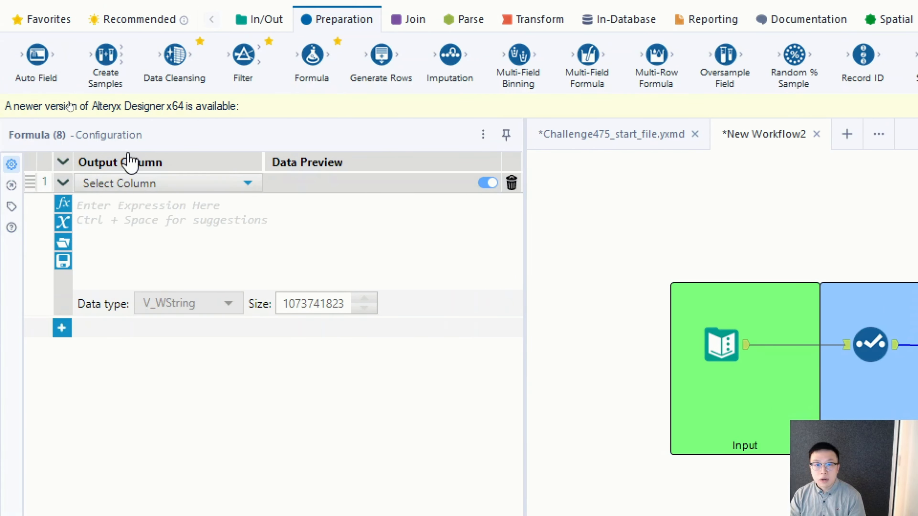
pyautogui.click(149, 185)
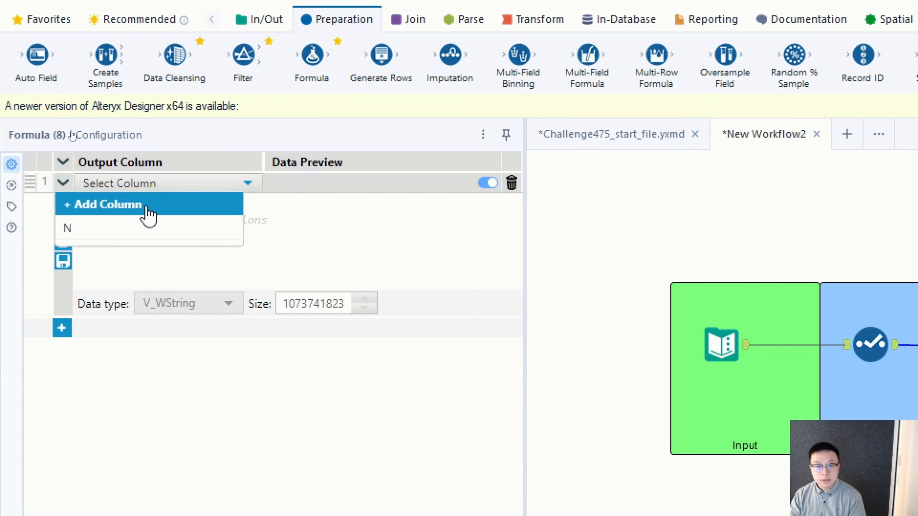
pyautogui.click(135, 228)
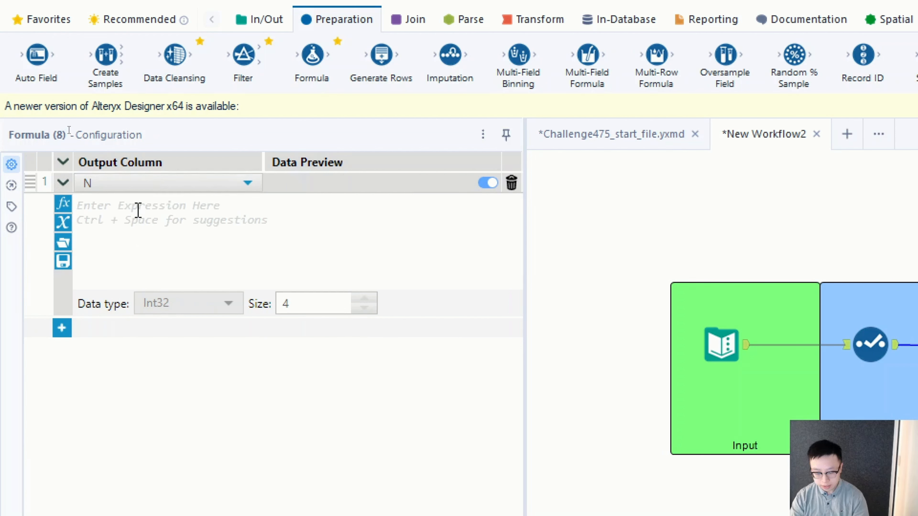
# Begin the Formula expression for N with the even-number condition IF Mod([N], 2)=0
pyautogui.click(138, 210)
pyautogui.write('IF')
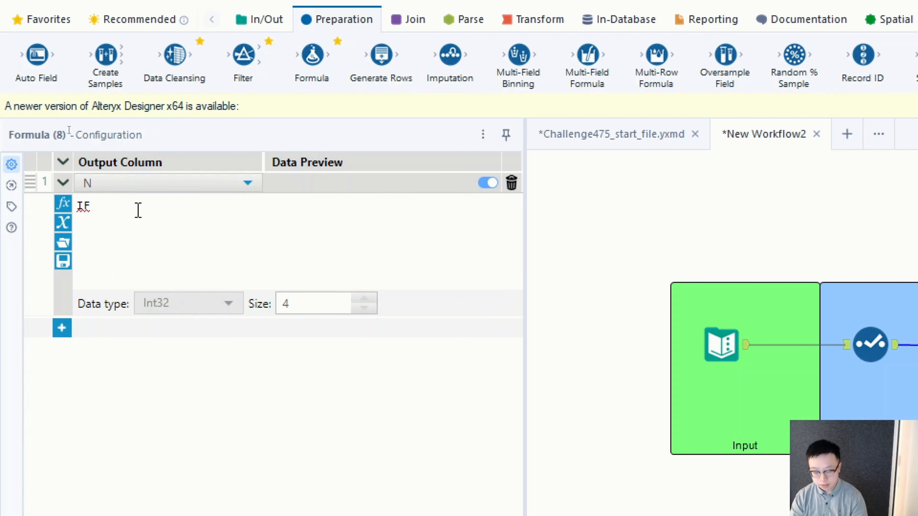
pyautogui.write(' mod')
pyautogui.press('Return')
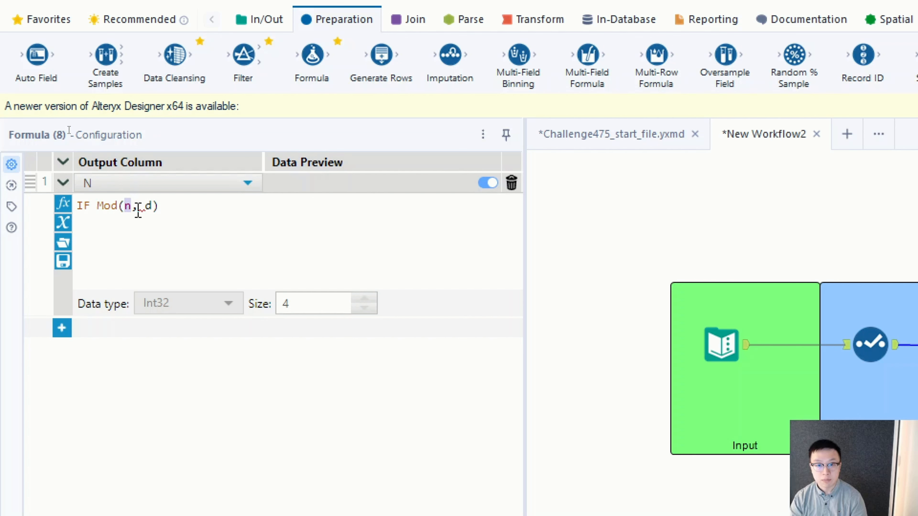
pyautogui.write('[')
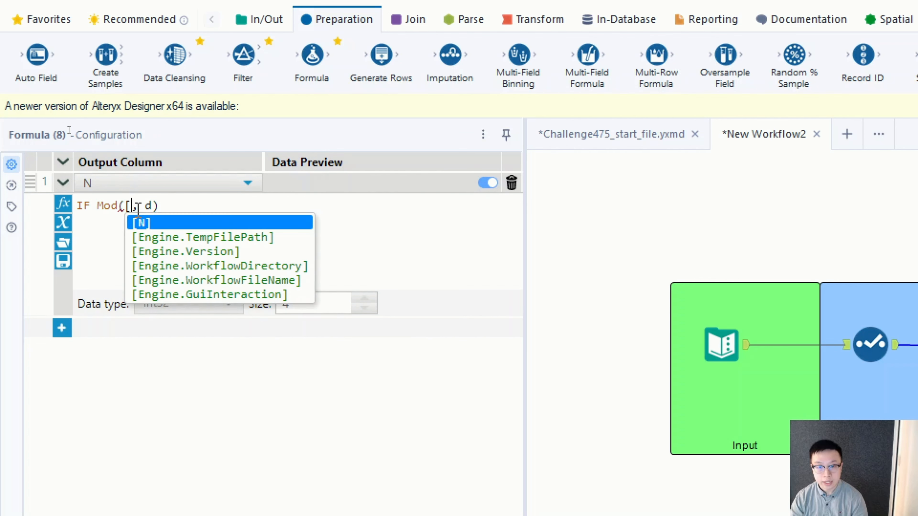
pyautogui.press('Return')
pyautogui.press('BackSpace')
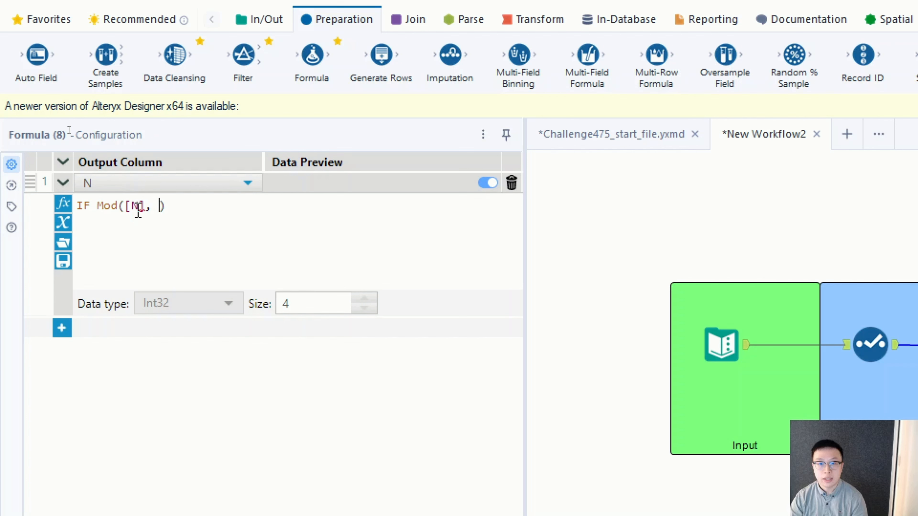
pyautogui.write('2')
pyautogui.press('Right')
pyautogui.write('=0')
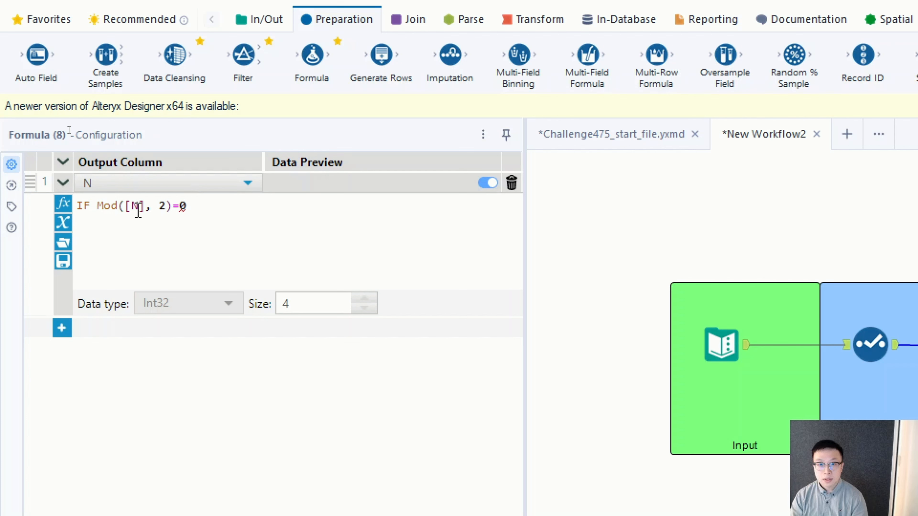
# Add the line THEN [N]/2 as the result for even numbers in the N expression
pyautogui.press('Return')
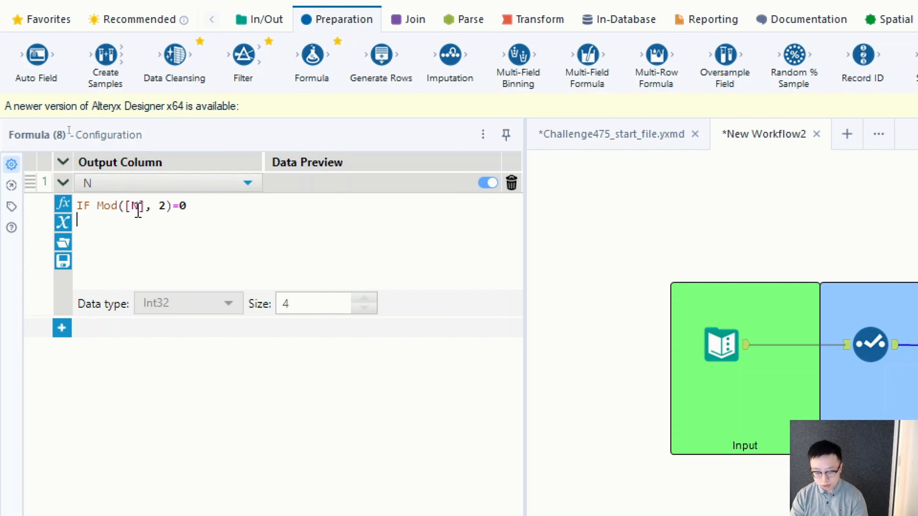
pyautogui.write('THEN ')
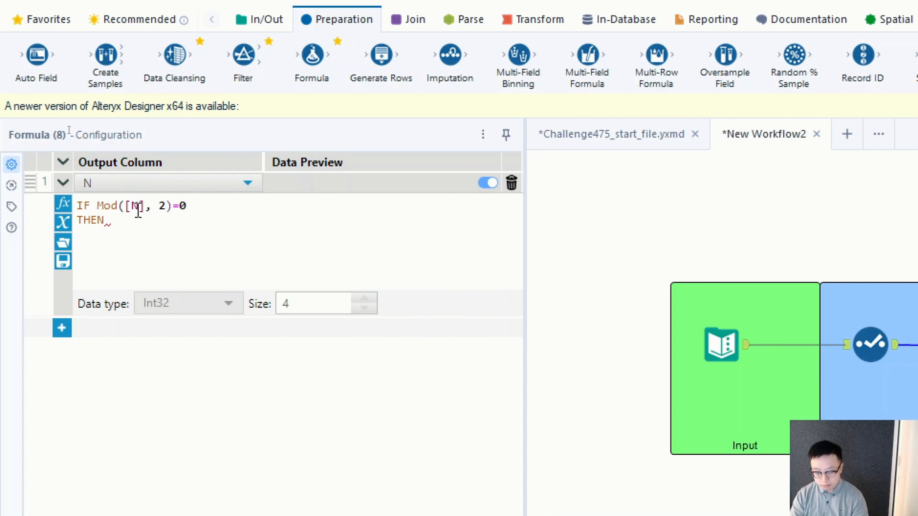
pyautogui.write('[N]')
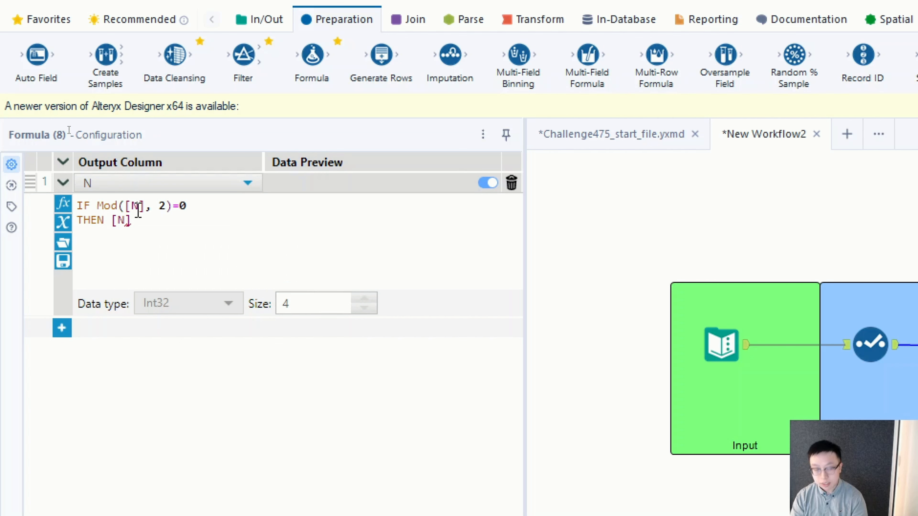
pyautogui.write('/2')
pyautogui.press('Return')
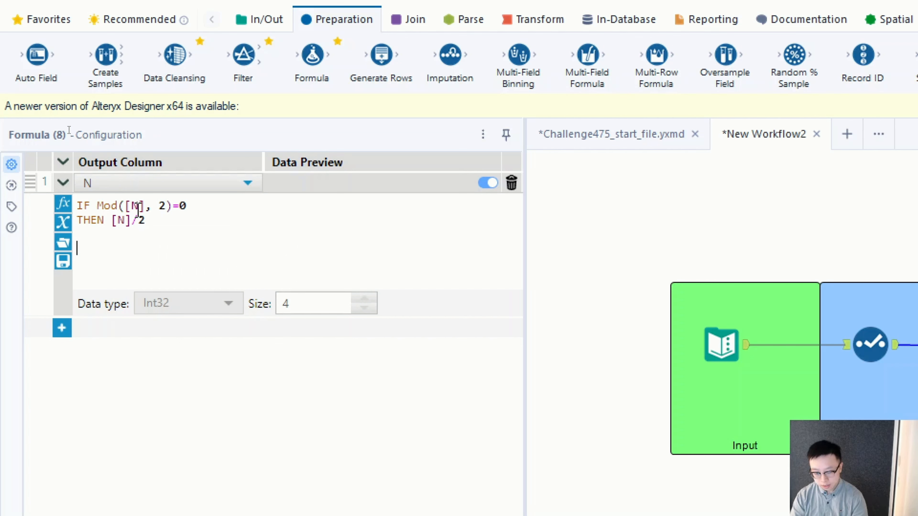
# Add the odd-number condition ELSEIF Mod([N], 2) !=0 to the N expression
pyautogui.write('ELSEIF MOD')
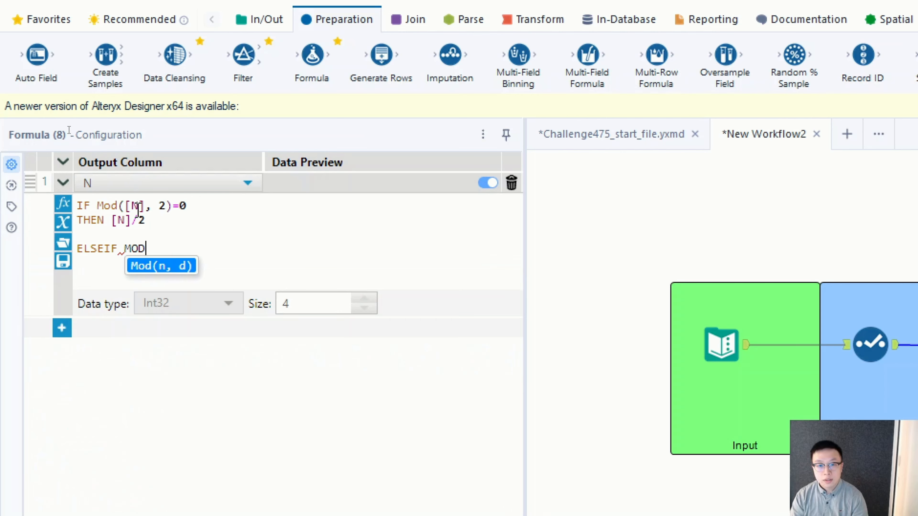
pyautogui.press('Tab')
pyautogui.write('[N]')
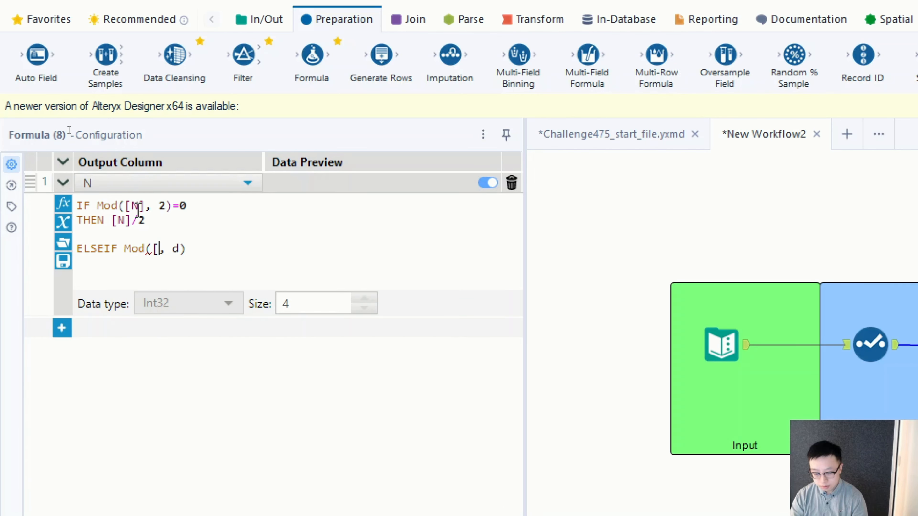
pyautogui.press('Right')
pyautogui.press('Right')
pyautogui.press('Right')
pyautogui.press('BackSpace')
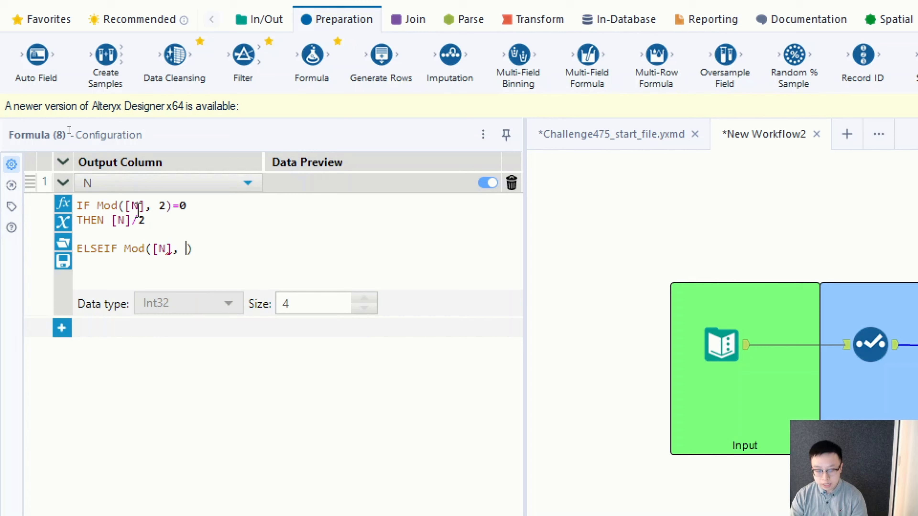
pyautogui.write('2')
pyautogui.press('Right')
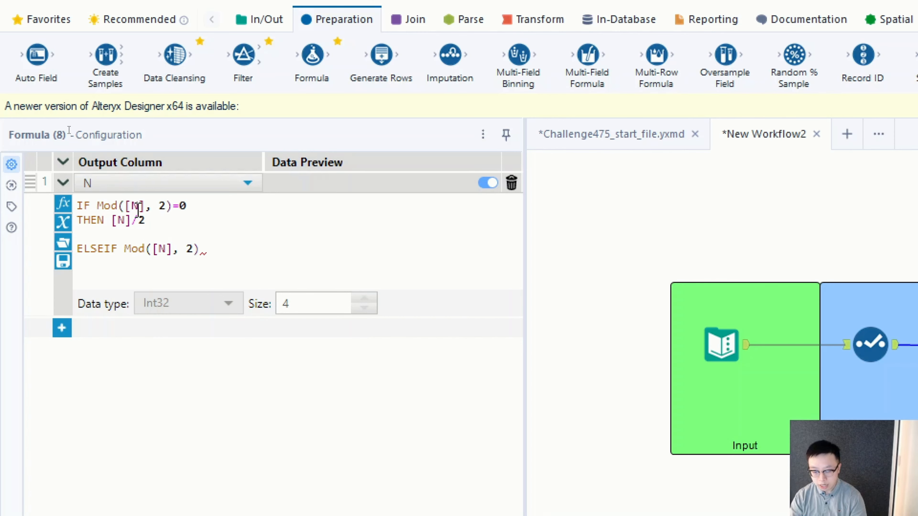
pyautogui.write('!')
pyautogui.write('=0')
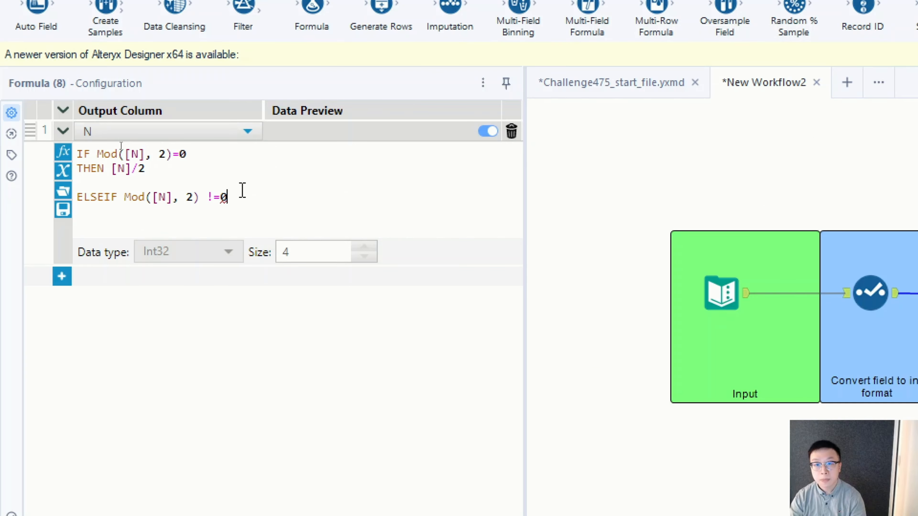
# Add the line THEN [N]*3+1 as the result for odd numbers in the N expression
pyautogui.press('Return')
pyautogui.write('THEN')
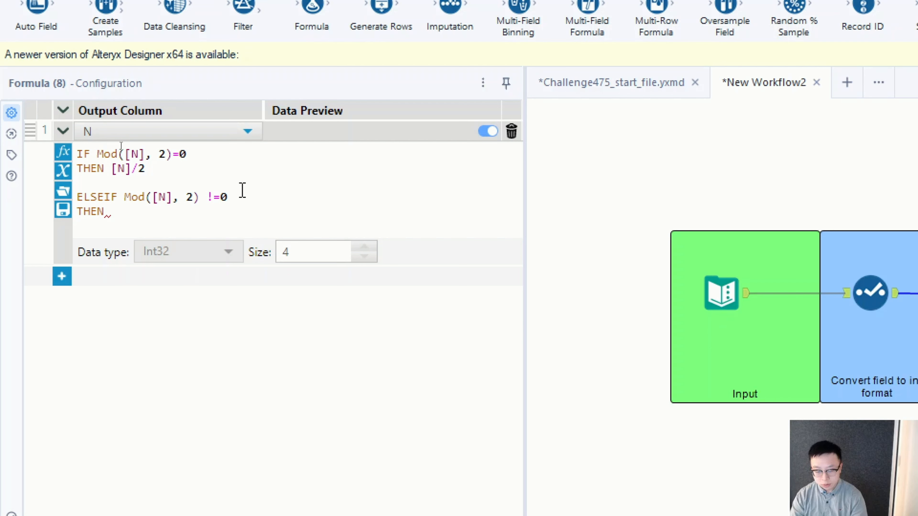
pyautogui.write('[N')
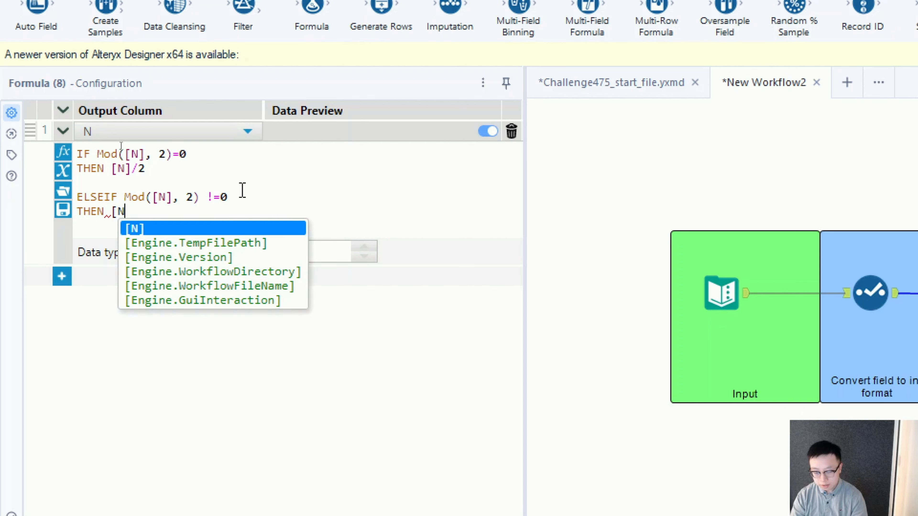
pyautogui.press('Return')
pyautogui.write('*3')
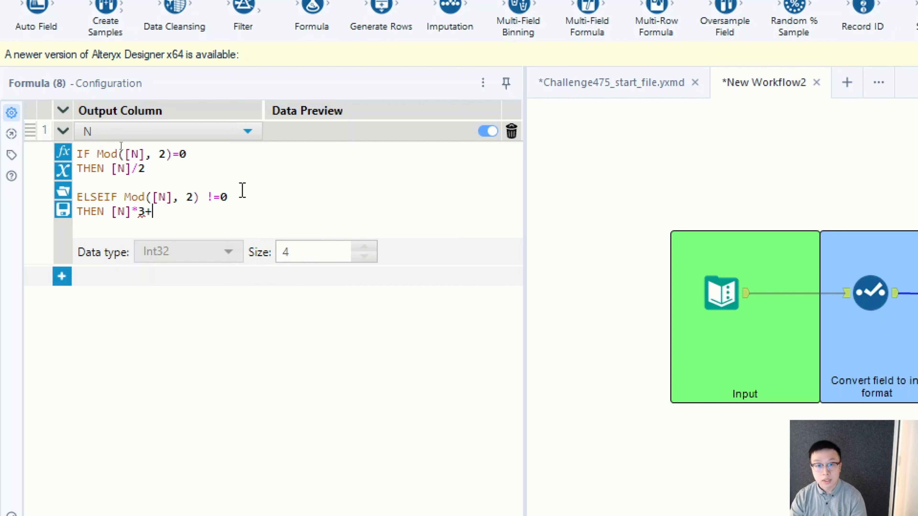
pyautogui.write('+1')
pyautogui.press('Return')
pyautogui.press('Return')
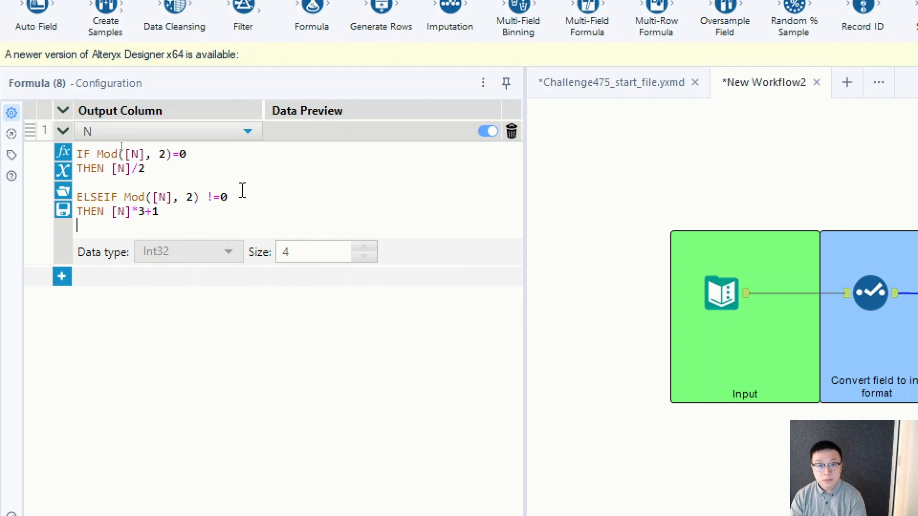
# Close the N expression with ELSE Null() and ENDIF, and run the workflow to check the Formula tool's output
pyautogui.write('ELSE NULL')
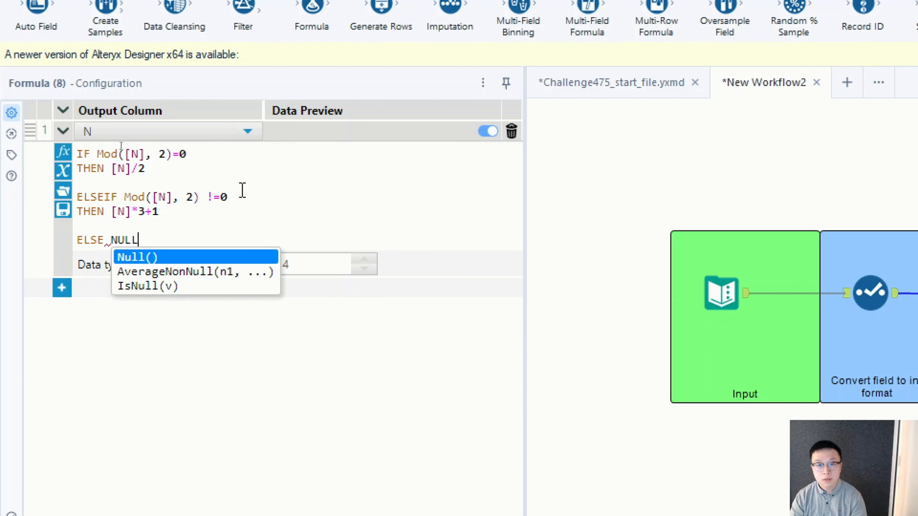
pyautogui.press('Return')
pyautogui.press('Right')
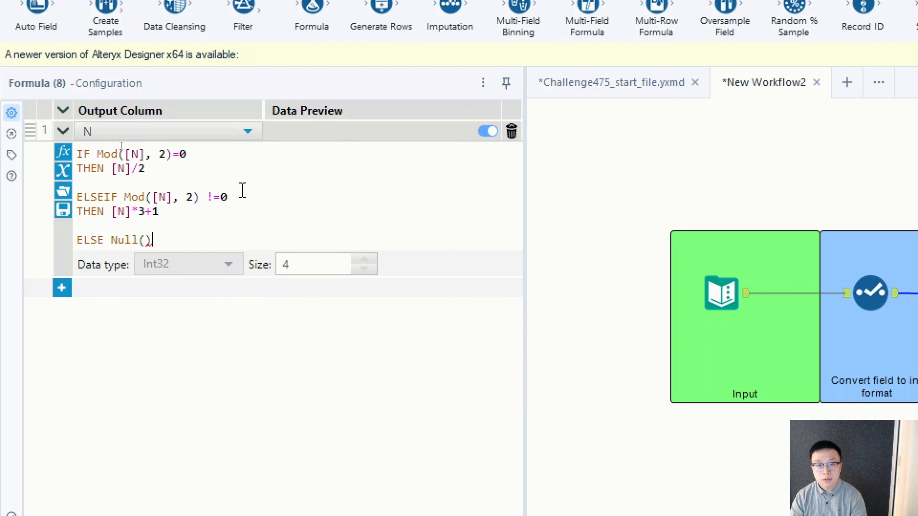
pyautogui.press('Return')
pyautogui.write('ENDIF')
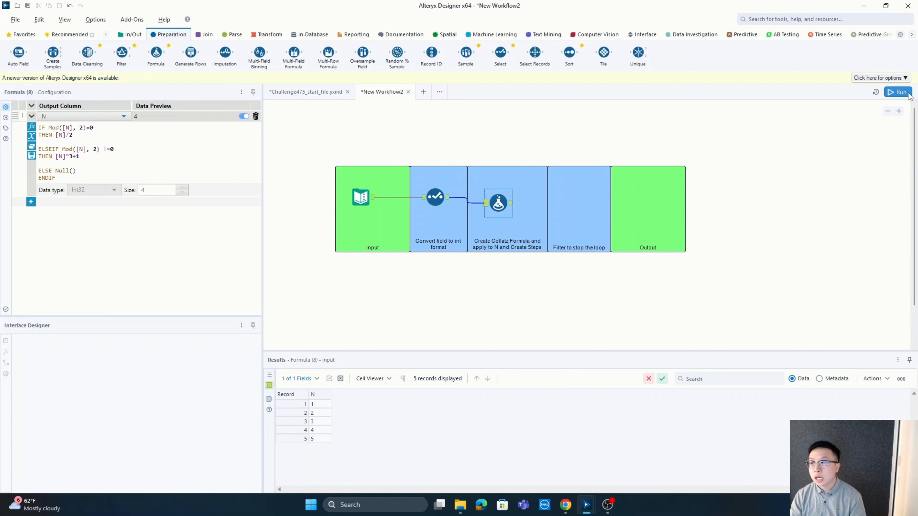
pyautogui.click(894, 92)
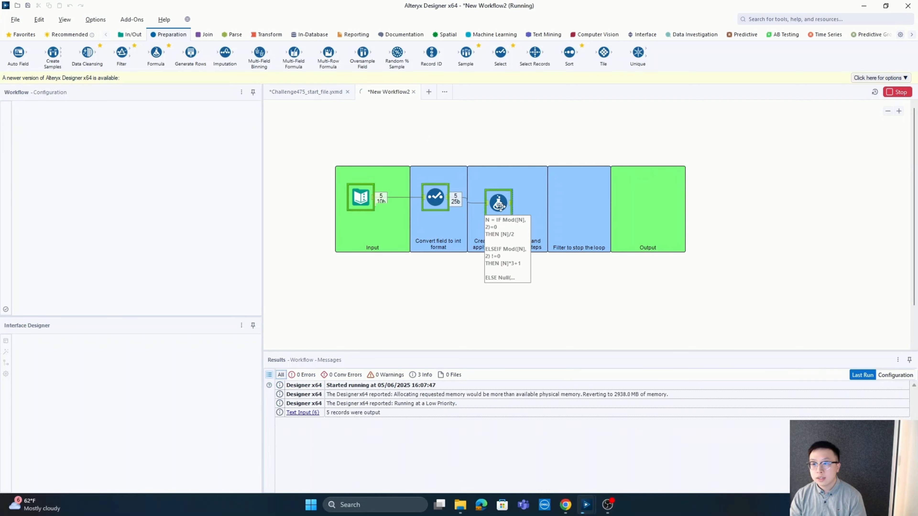
pyautogui.click(511, 204)
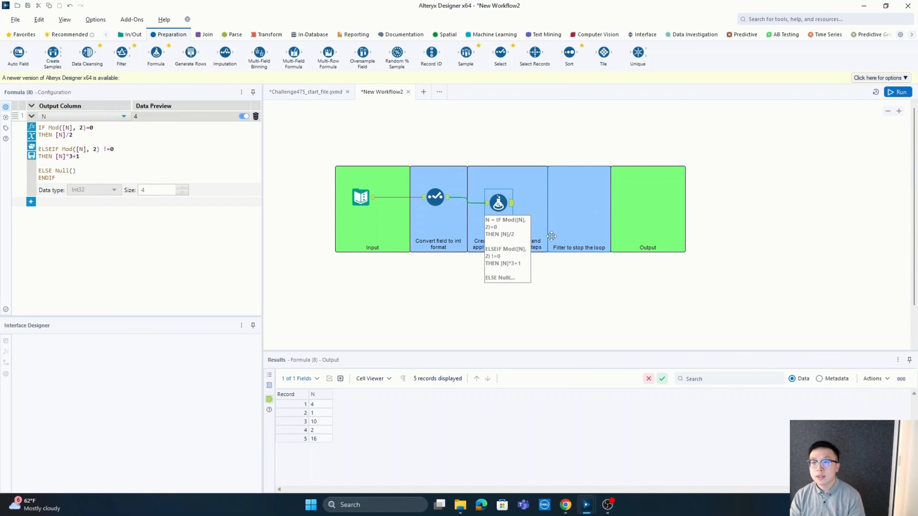
# Connect a Filter tool in the "Filter to stop the loop" container after the Formula tool, with the basic filter N = 1
pyautogui.moveTo(126, 59); pyautogui.dragTo(573, 203)
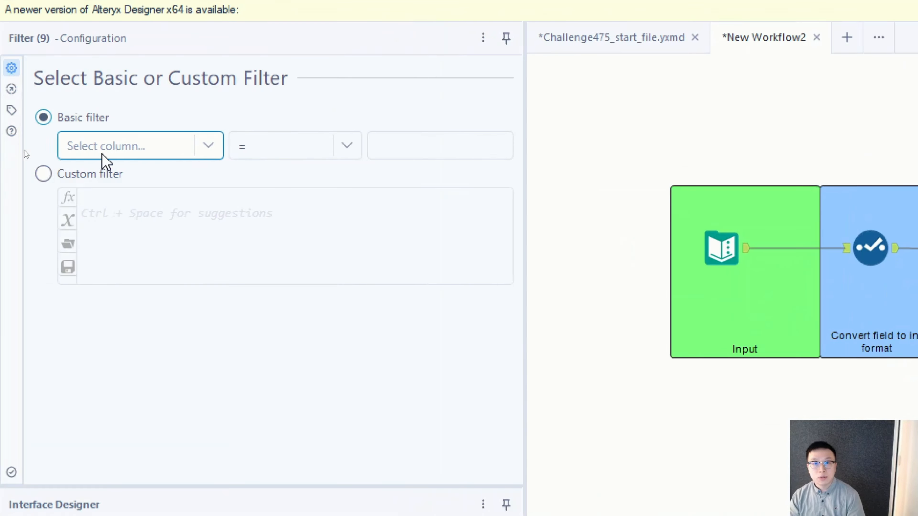
pyautogui.click(209, 146)
pyautogui.click(163, 177)
pyautogui.click(463, 152)
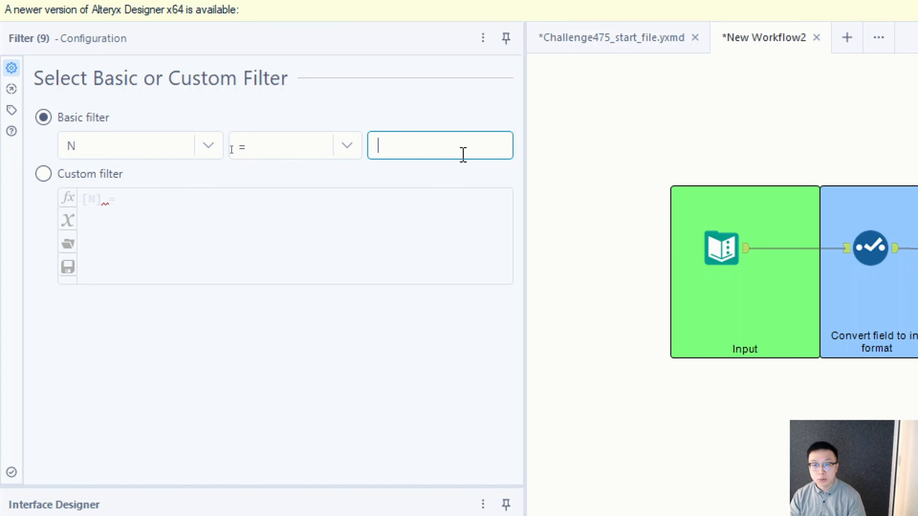
pyautogui.write('1')
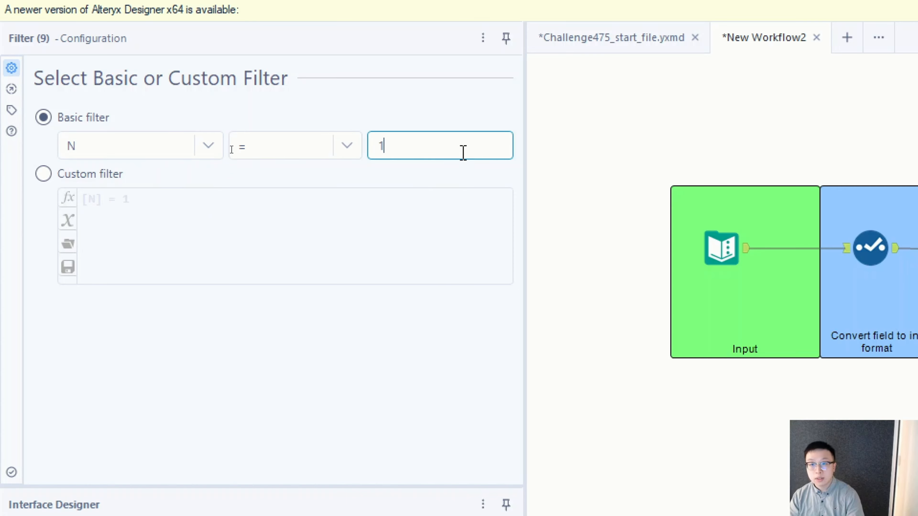
pyautogui.click(602, 172)
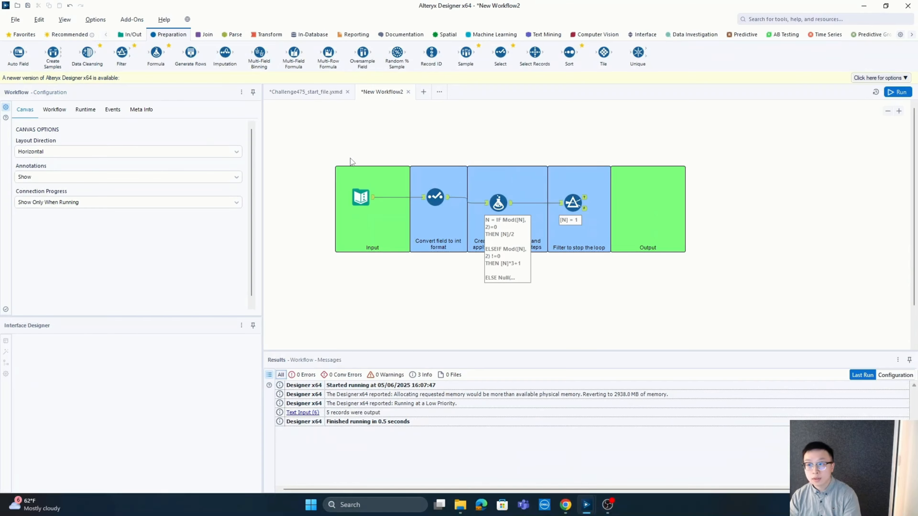
# Run the workflow and inspect the Filter tool's True and False outputs
pyautogui.hotkey('ctrl', 'r')
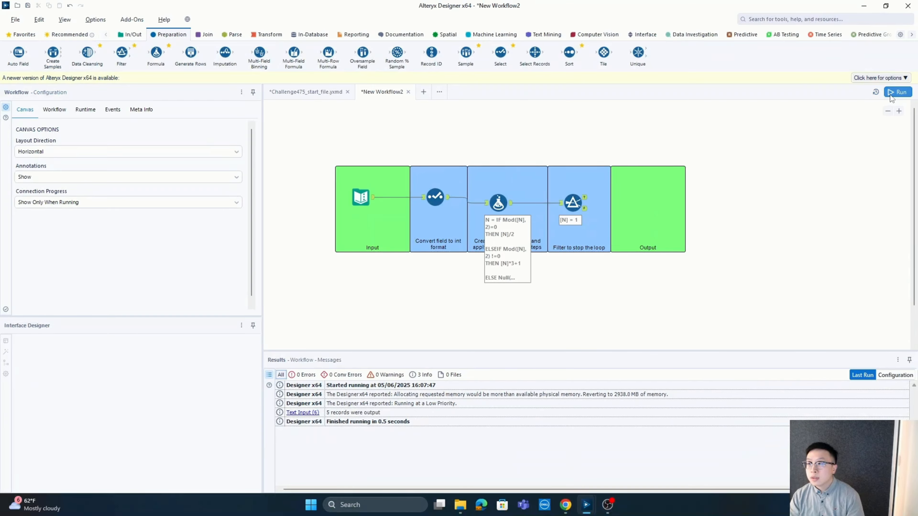
pyautogui.click(583, 207)
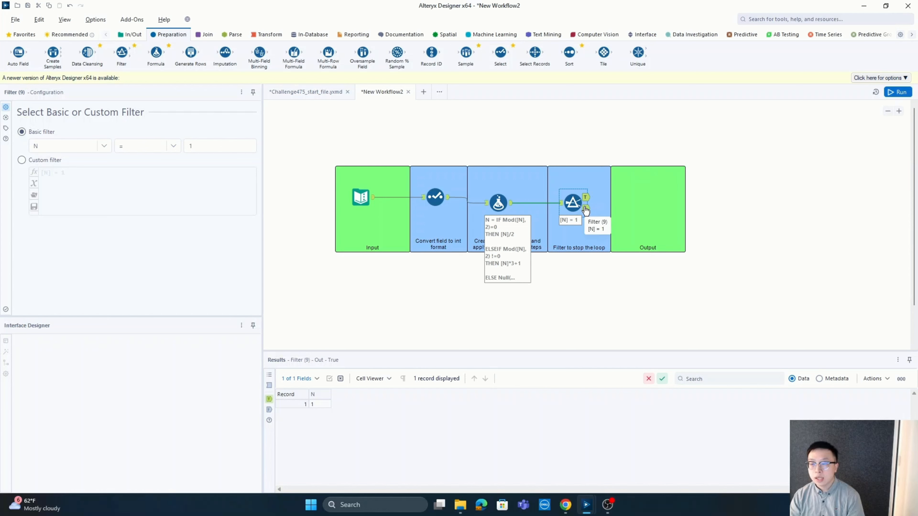
pyautogui.click(585, 209)
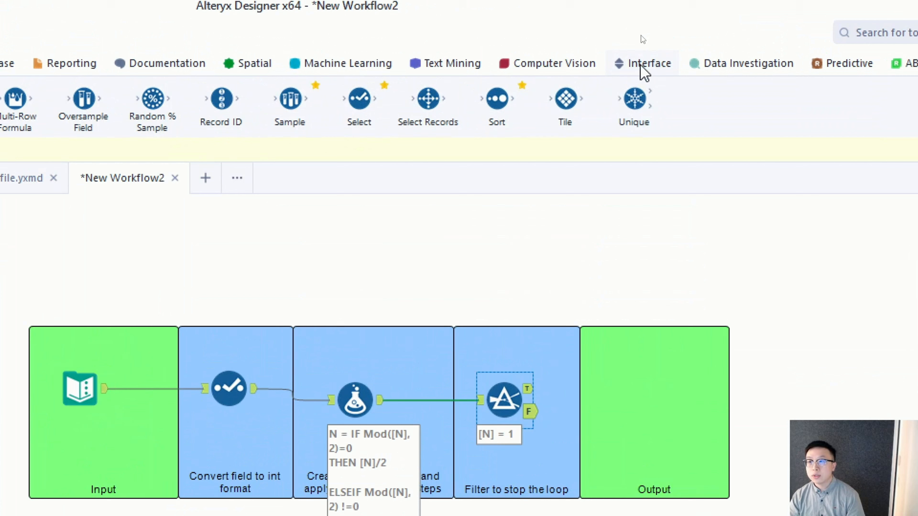
# Place a Macro Output tool inside the Output container after the Filter tool
pyautogui.click(641, 35)
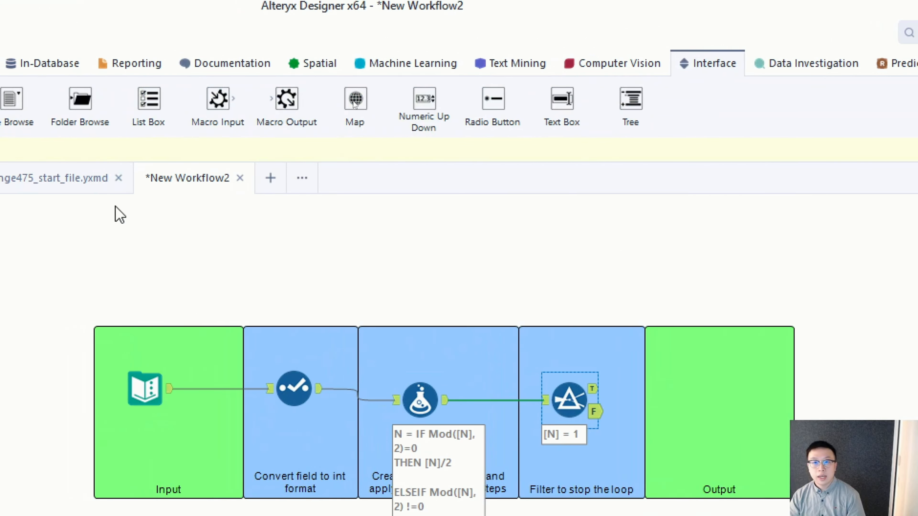
pyautogui.moveTo(222, 100); pyautogui.dragTo(653, 392)
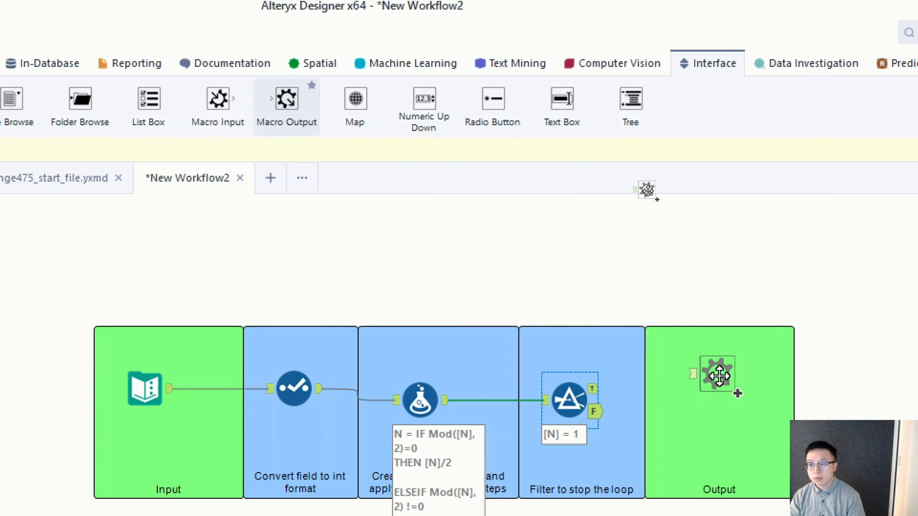
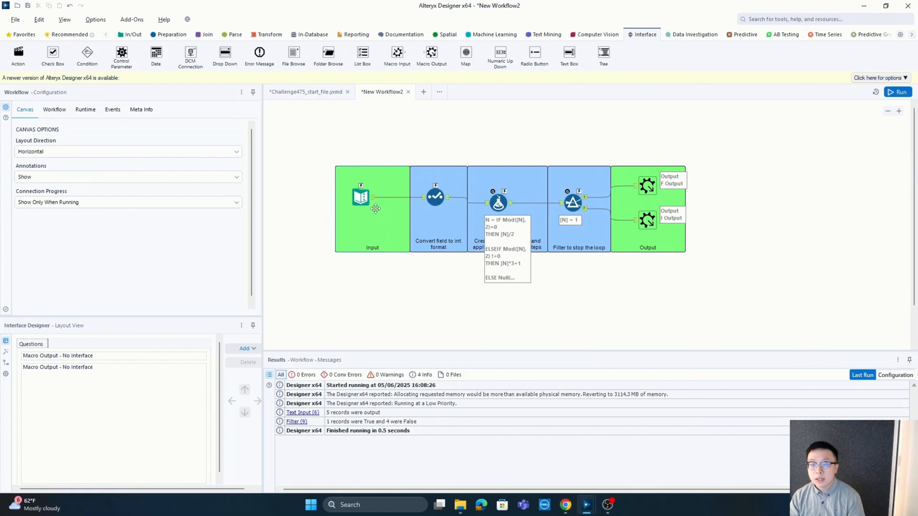
# Convert the Text Input tool in the Input container to a Macro Input, and line the Formula tool up with the Select tool
pyautogui.click(361, 197)
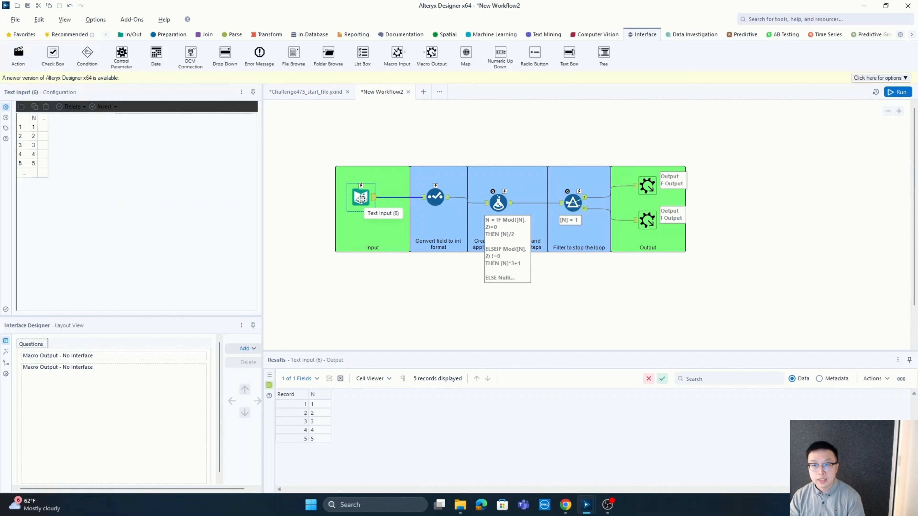
pyautogui.rightClick(361, 198)
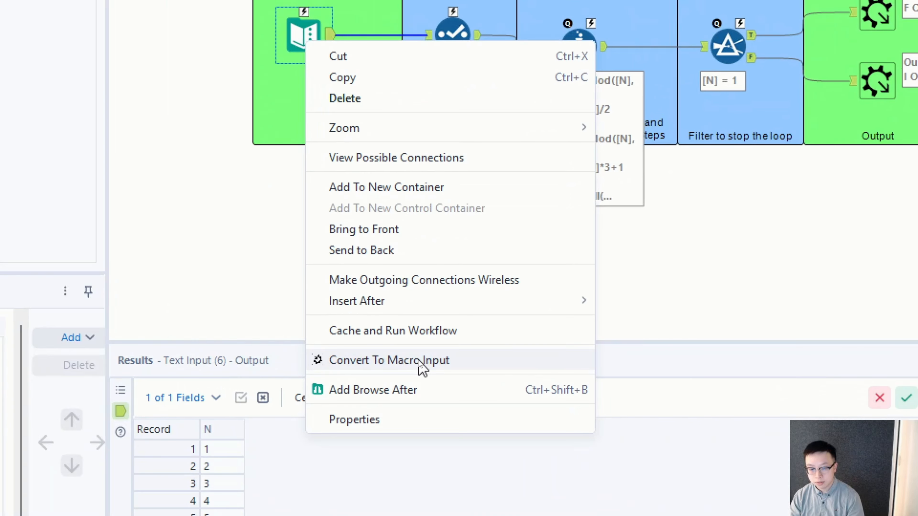
pyautogui.click(419, 360)
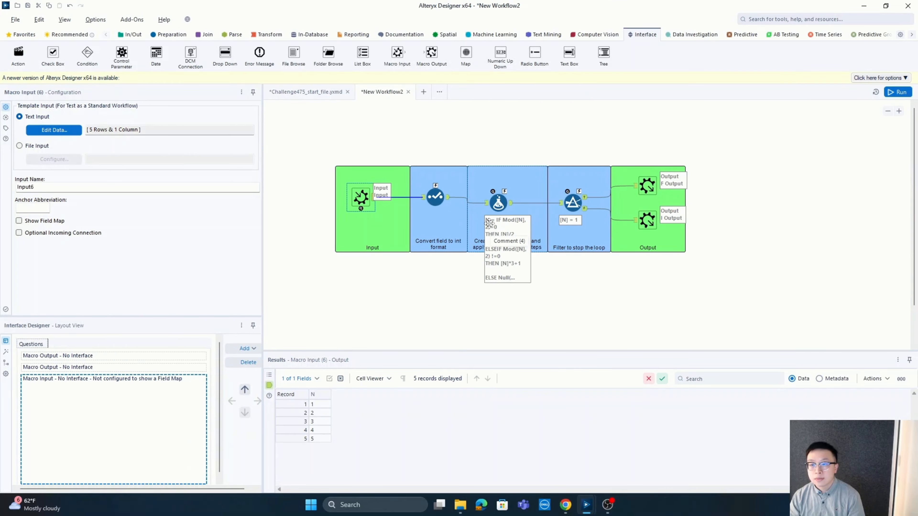
pyautogui.moveTo(498, 205); pyautogui.dragTo(498, 200)
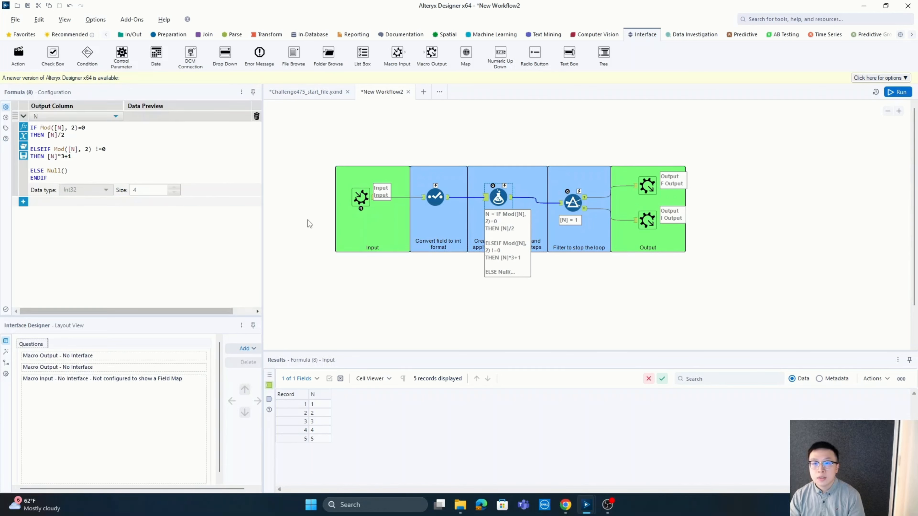
# Set the workflow's type to Iterative Macro
pyautogui.click(316, 214)
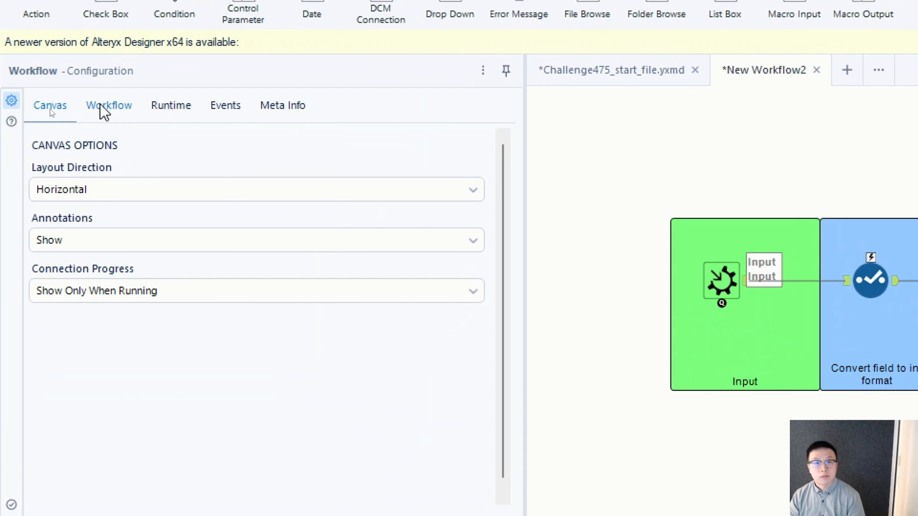
pyautogui.click(114, 105)
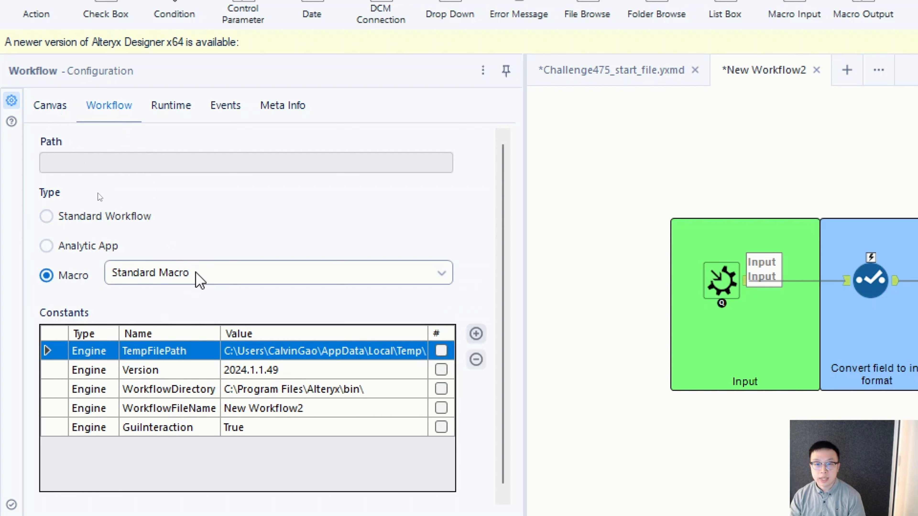
pyautogui.click(200, 281)
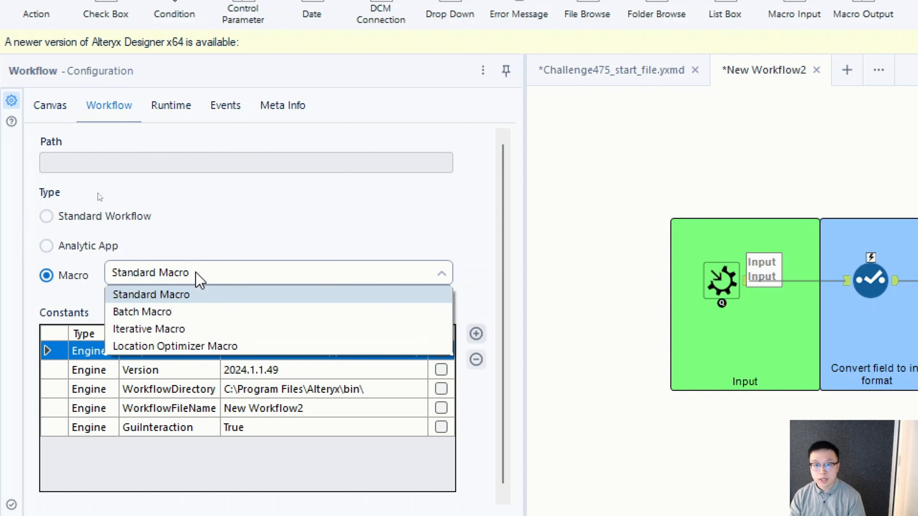
pyautogui.click(182, 330)
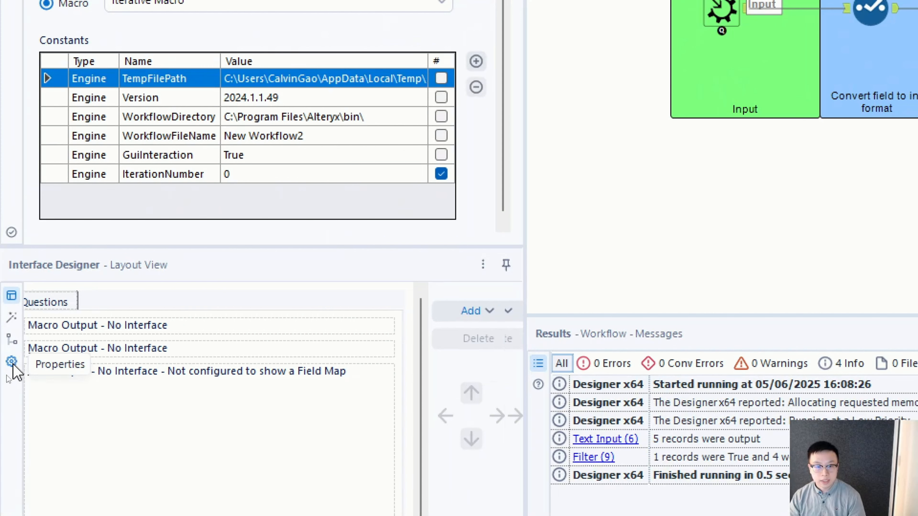
# Configure the macro's iteration properties with Input6 as iteration input, Iterate Output as iteration output, and a maximum of 300 iterations
pyautogui.click(12, 362)
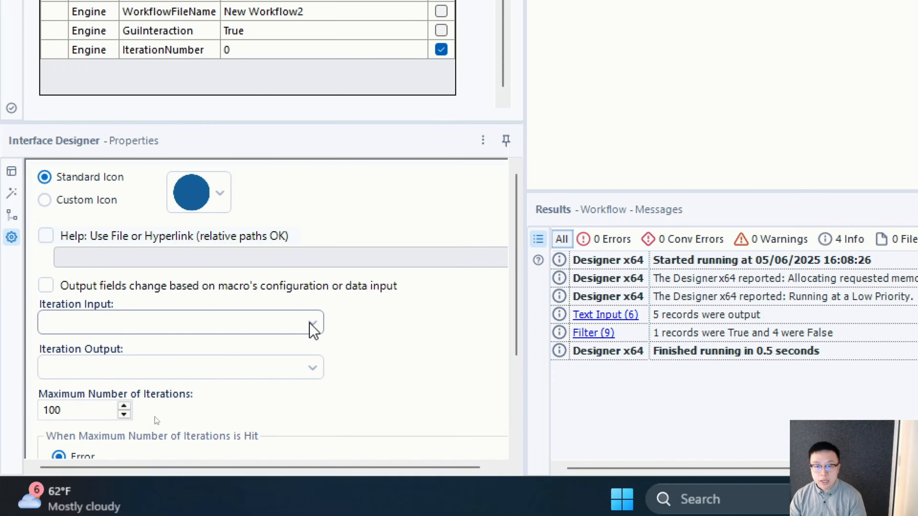
pyautogui.click(313, 353)
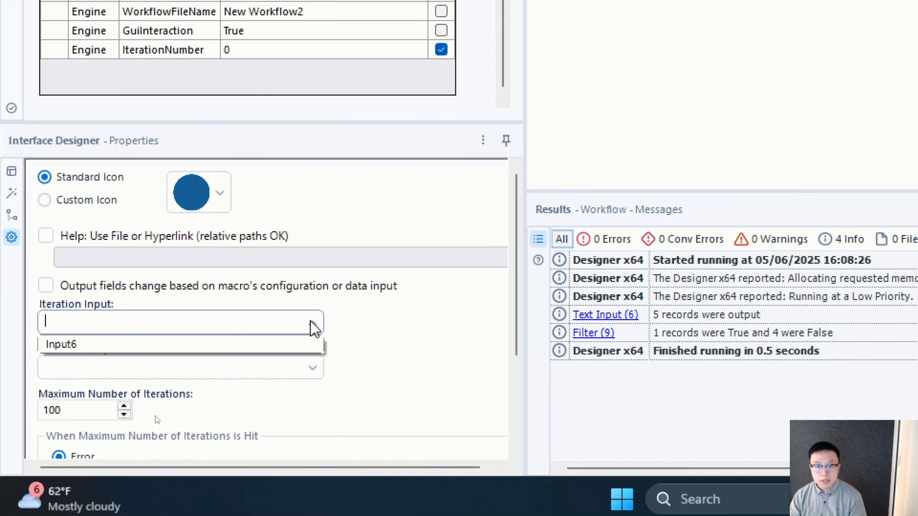
pyautogui.click(250, 346)
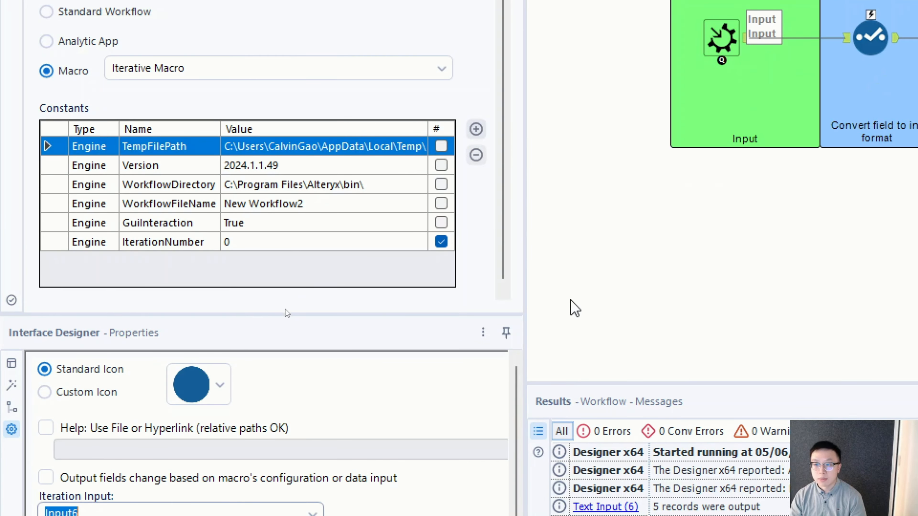
pyautogui.scroll(-3, 280, 471)
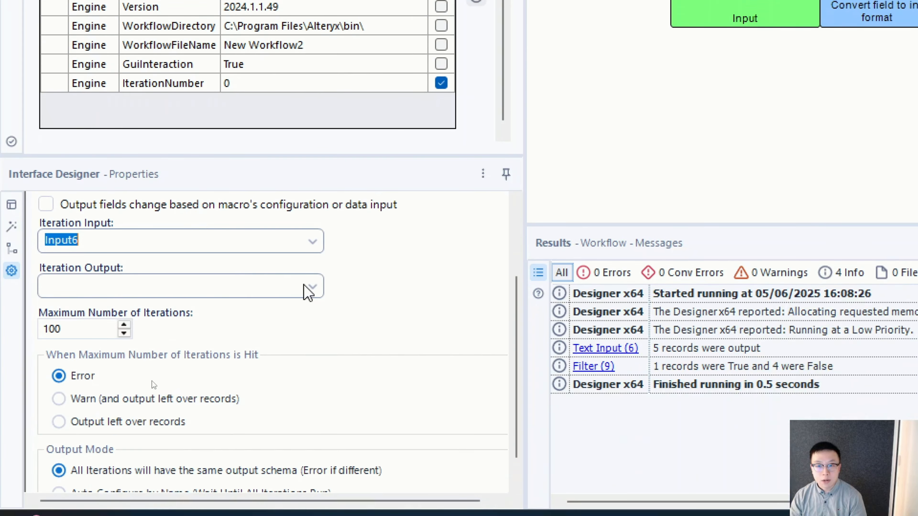
pyautogui.click(309, 288)
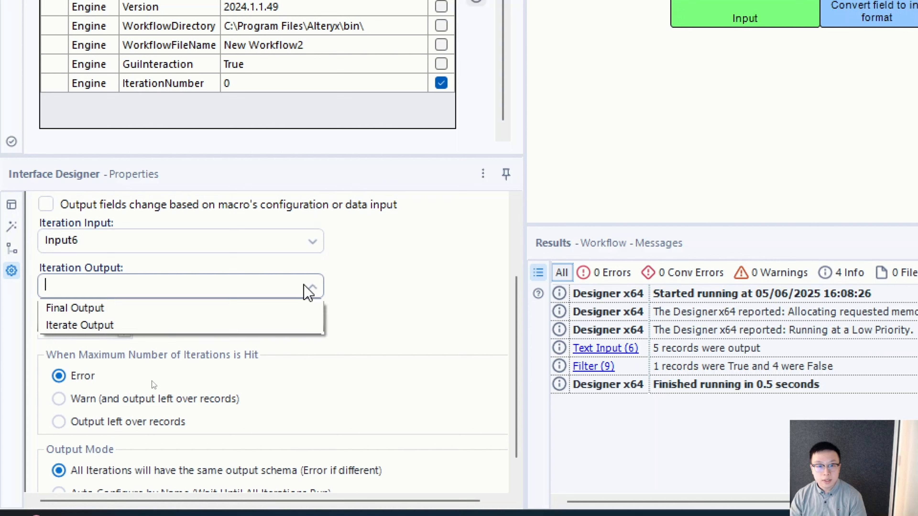
pyautogui.click(103, 326)
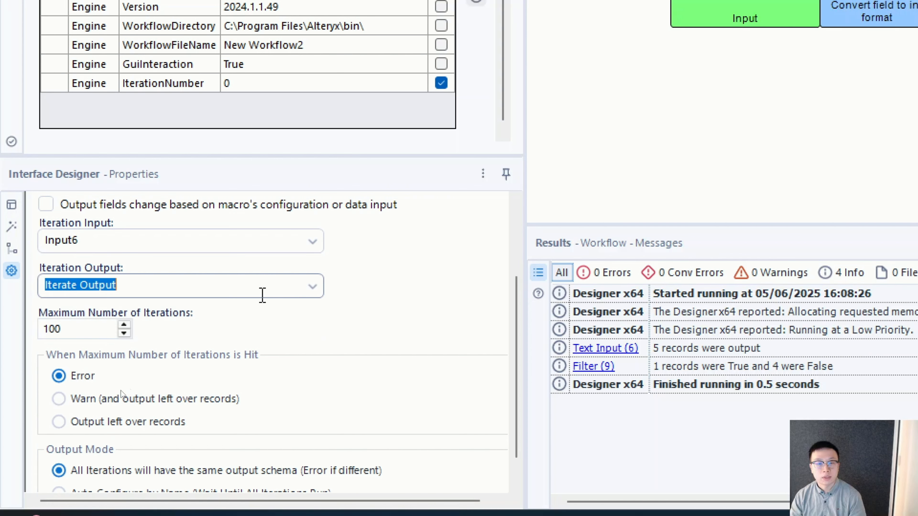
pyautogui.doubleClick(89, 328)
pyautogui.write('300')
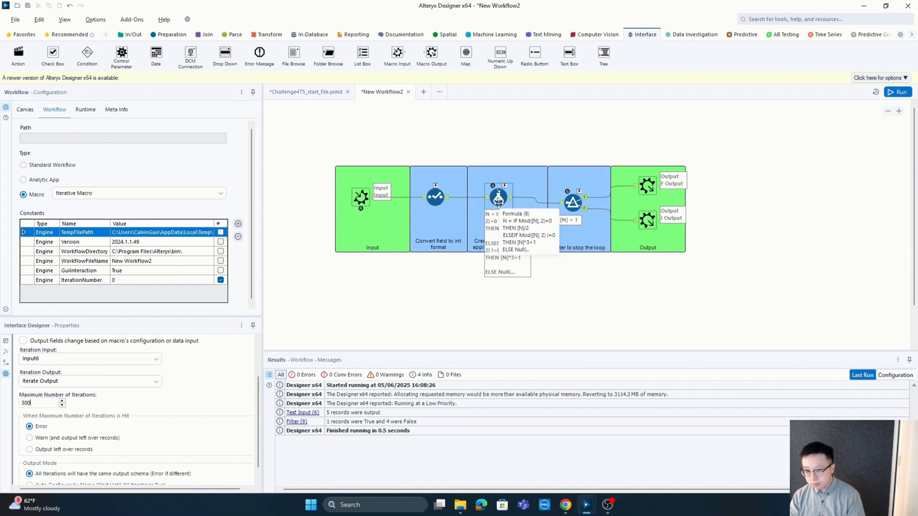
# Add a second output column named Steps to the Formula tool
pyautogui.click(498, 198)
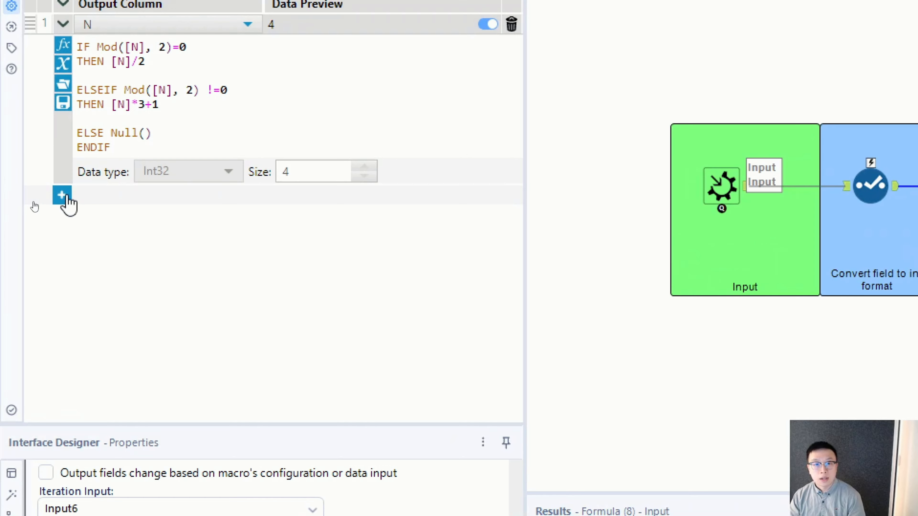
pyautogui.click(67, 197)
pyautogui.click(162, 197)
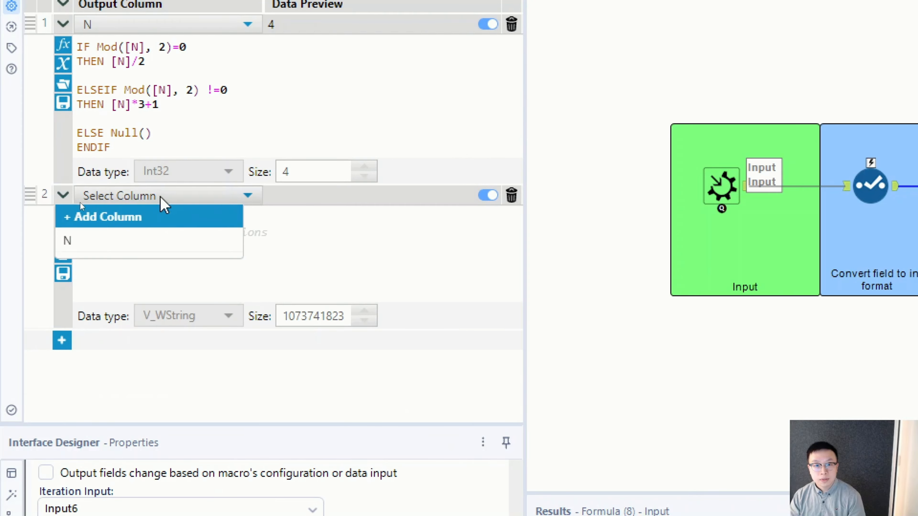
pyautogui.click(130, 221)
pyautogui.write('Steps')
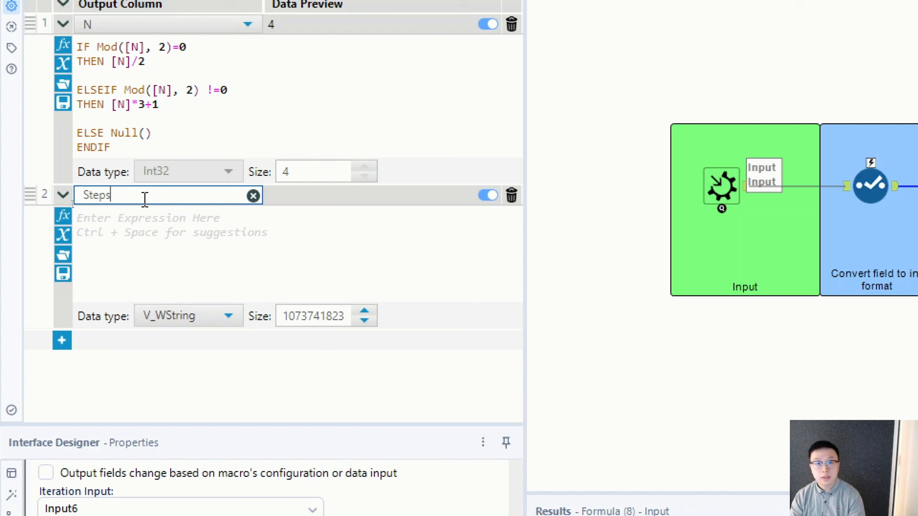
# Set the Steps column's expression to [Engine.IterationNumber]+1
pyautogui.click(155, 238)
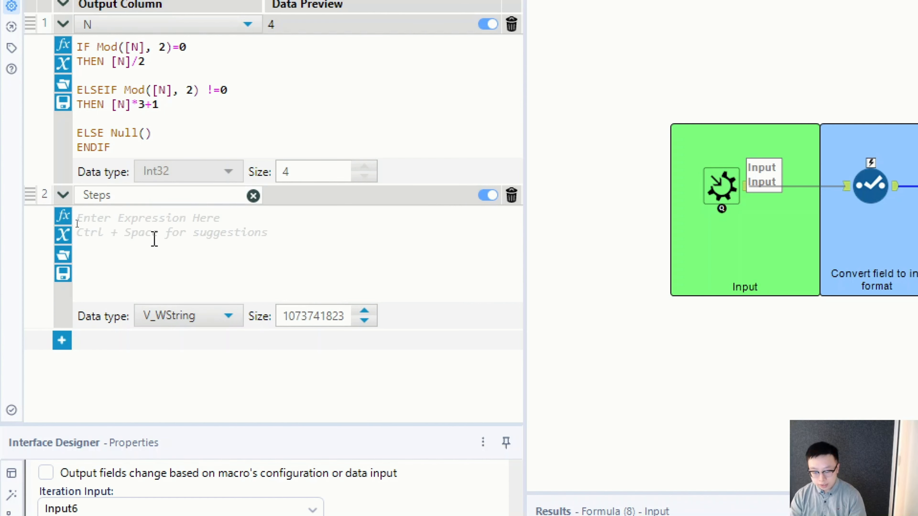
pyautogui.write('n')
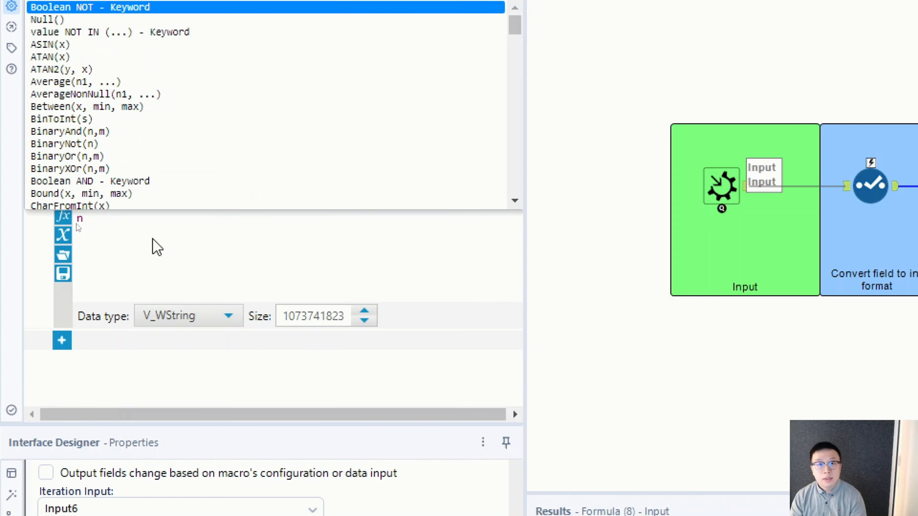
pyautogui.scroll(-20, 281, 191)
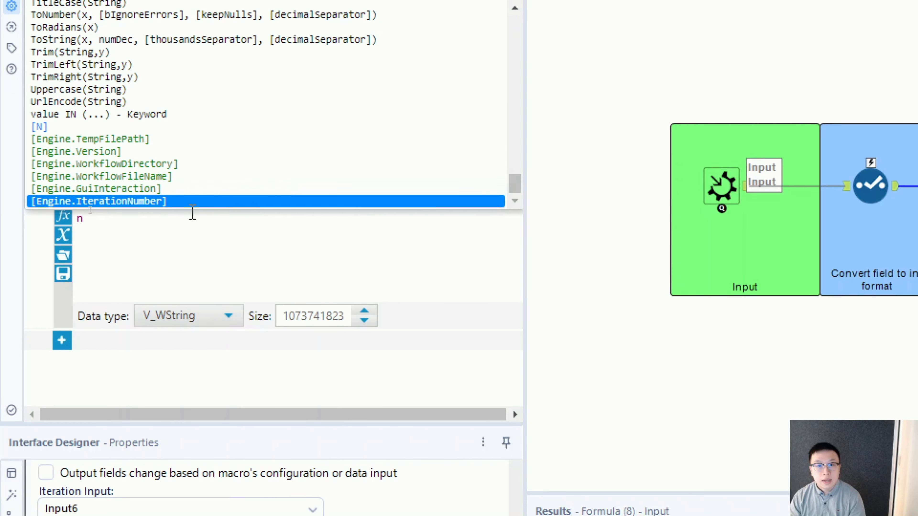
pyautogui.click(152, 209)
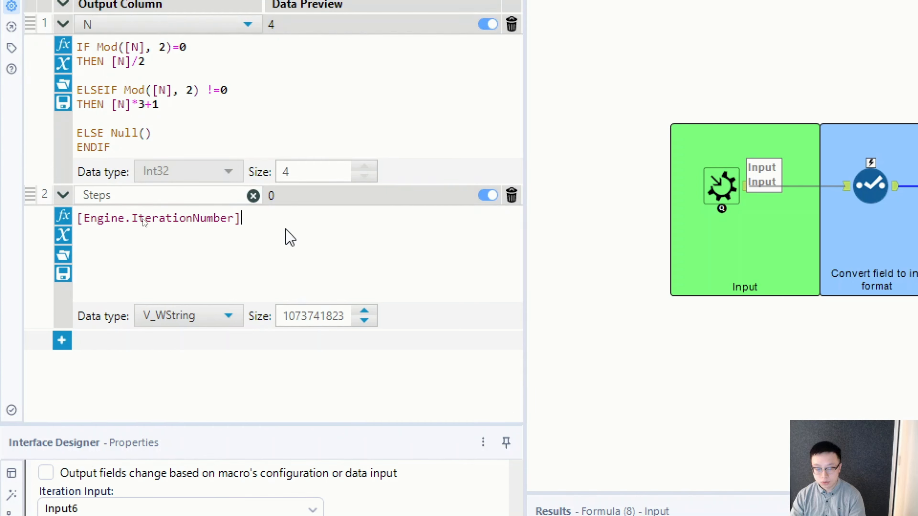
pyautogui.write('+')
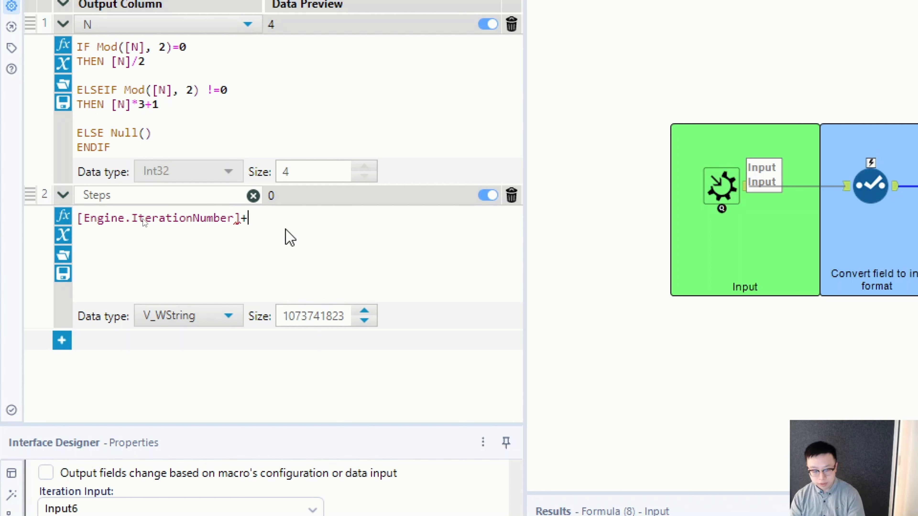
pyautogui.write('1')
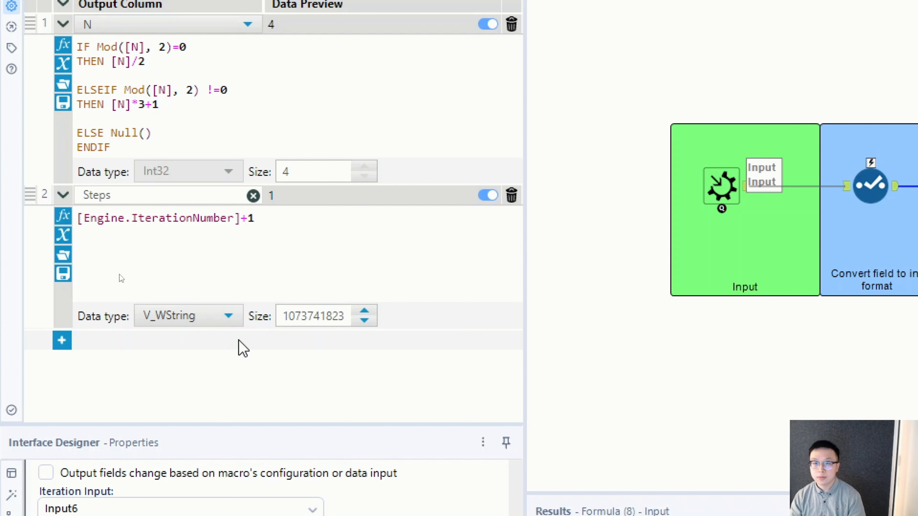
# Set the data type of the Steps column to Int32
pyautogui.click(216, 316)
pyautogui.scroll(2, 181, 194)
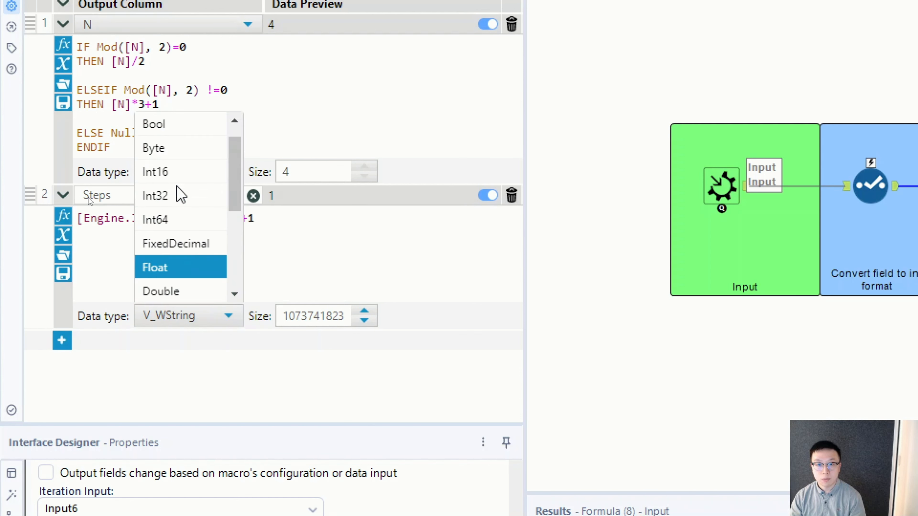
pyautogui.click(179, 196)
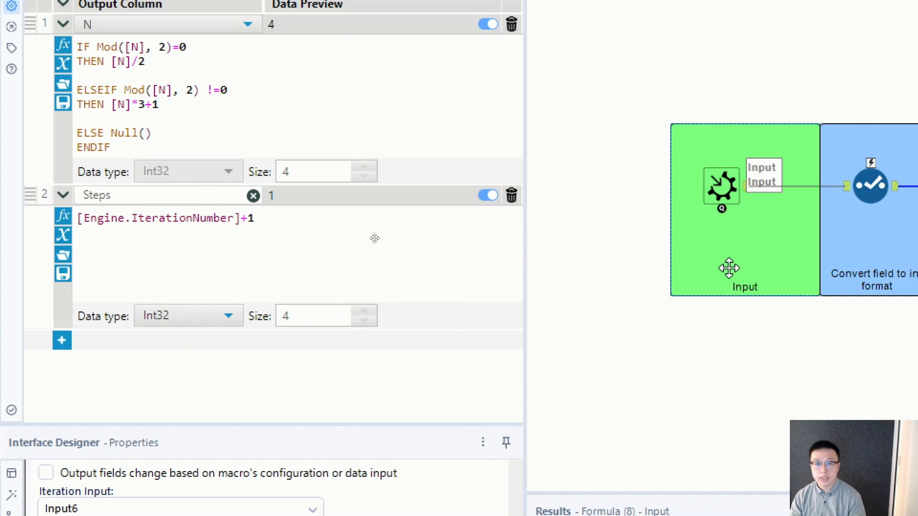
pyautogui.click(623, 336)
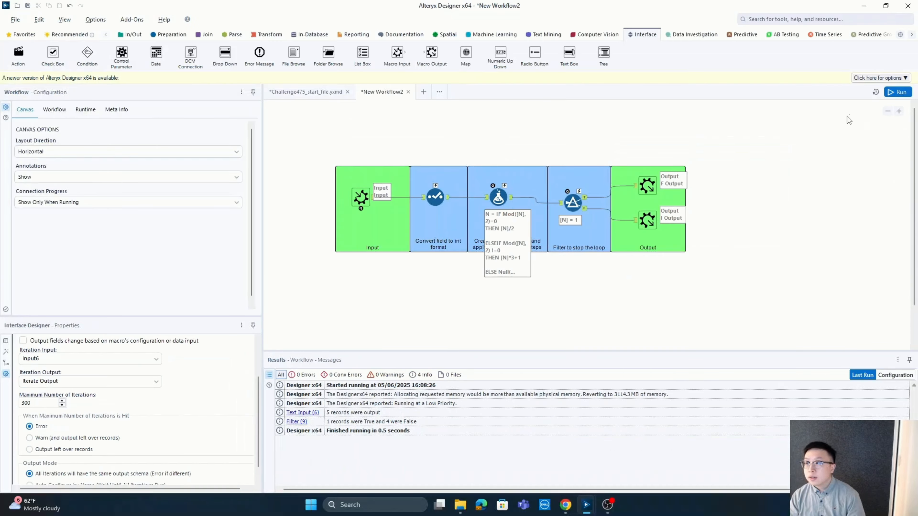
# Run the macro workflow and check the N and Steps values in the Filter tool's True and False outputs
pyautogui.click(897, 92)
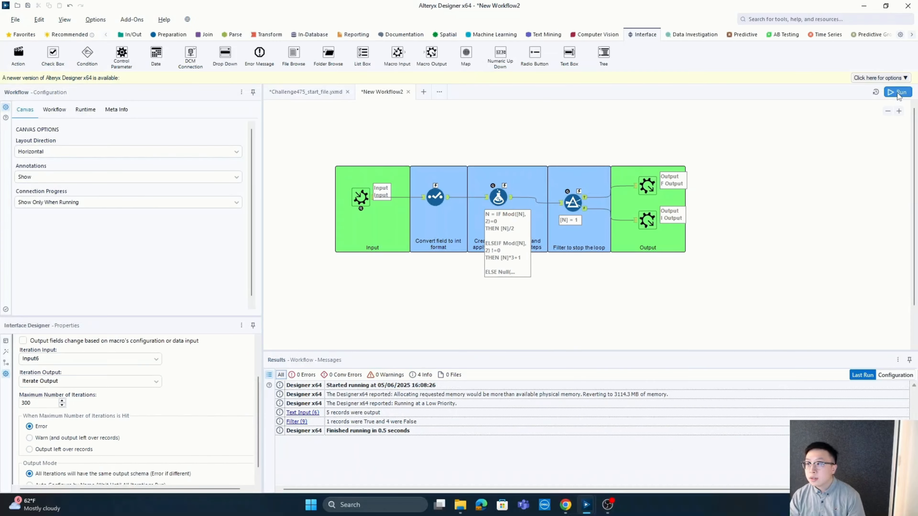
pyautogui.click(586, 199)
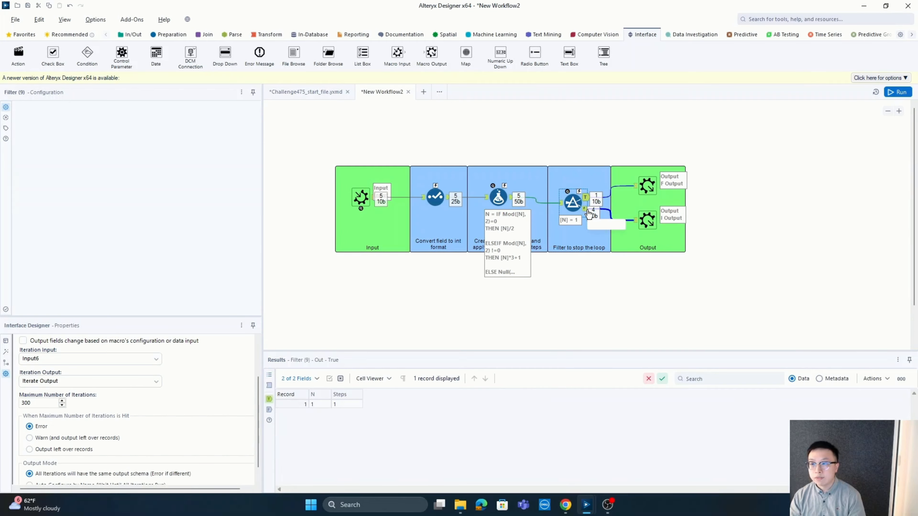
pyautogui.click(585, 209)
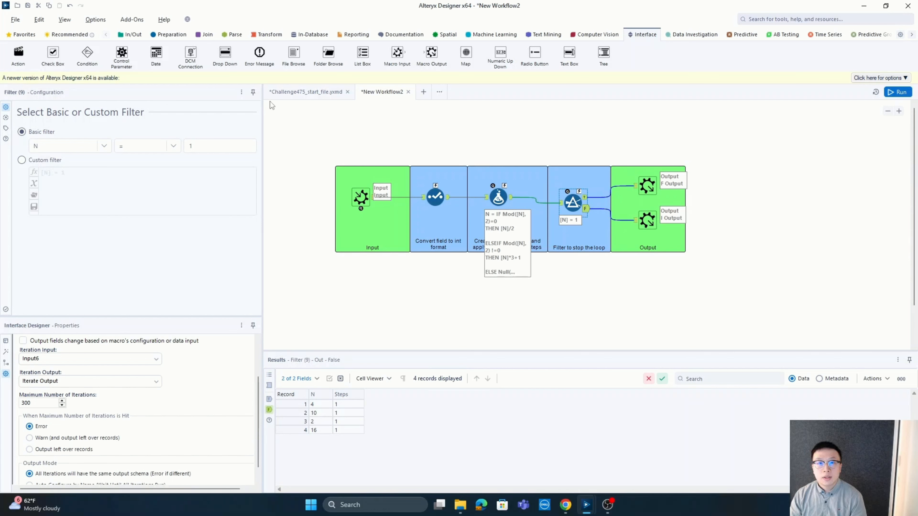
# Save the macro as Macro_A475 in the Alteryx 475 folder on the Desktop
pyautogui.click(15, 19)
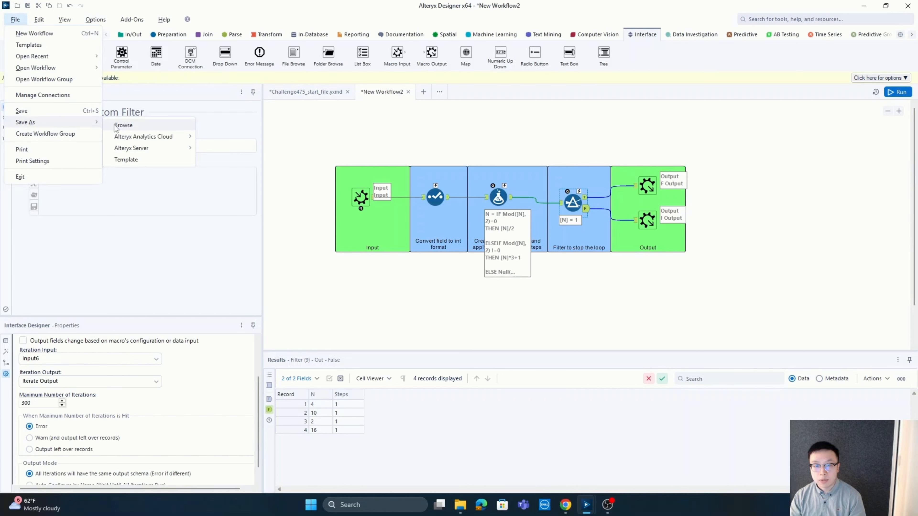
pyautogui.click(116, 126)
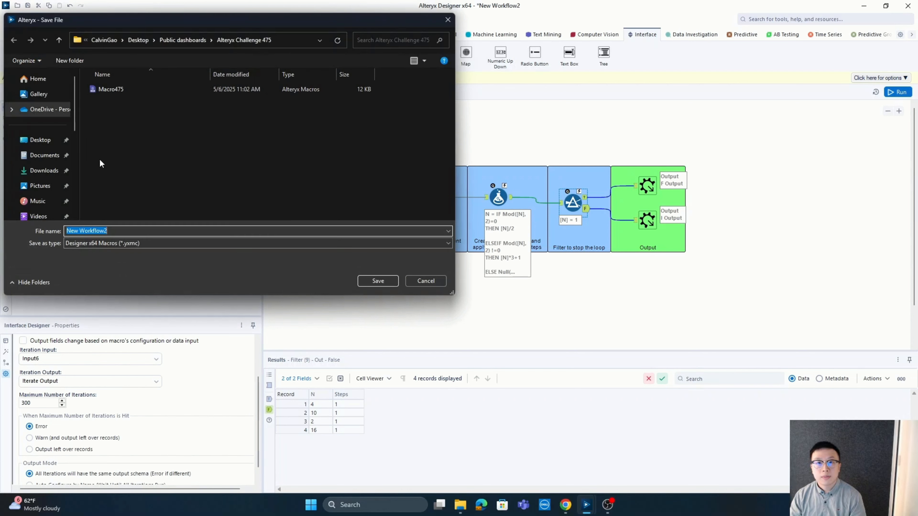
pyautogui.click(43, 140)
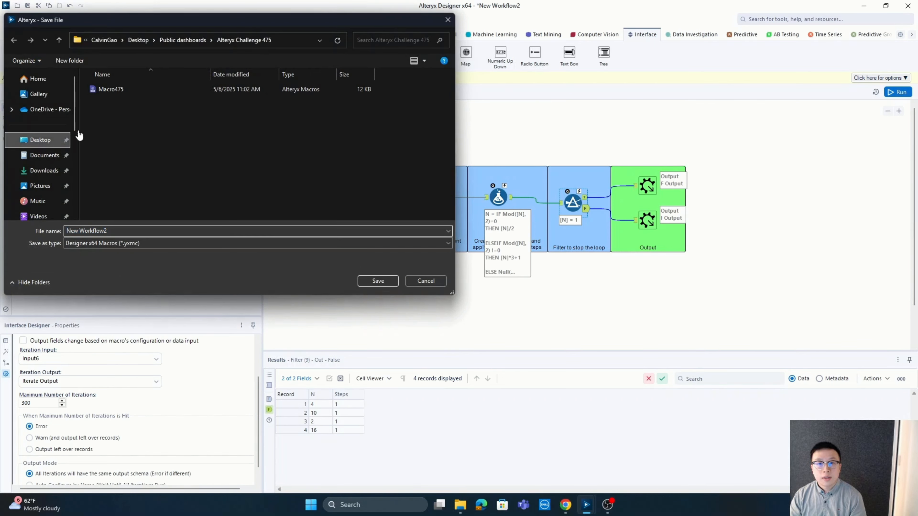
pyautogui.doubleClick(122, 90)
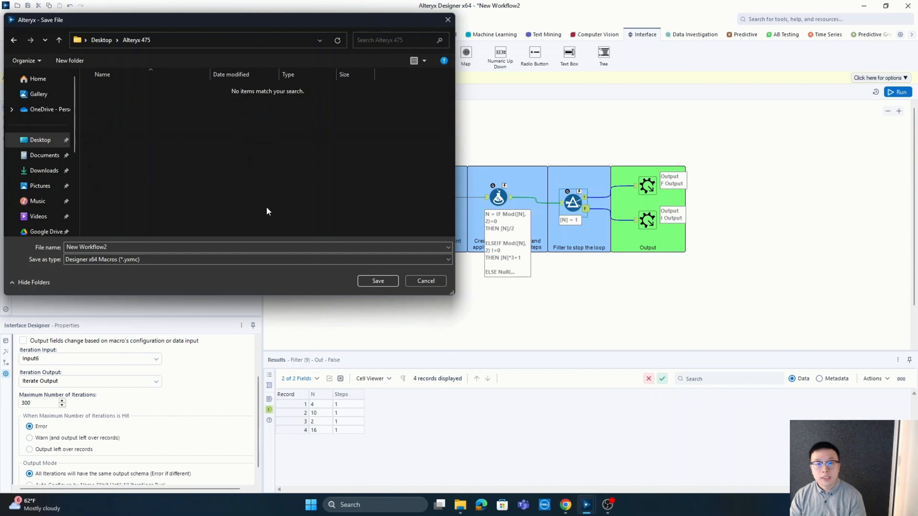
pyautogui.click(206, 246)
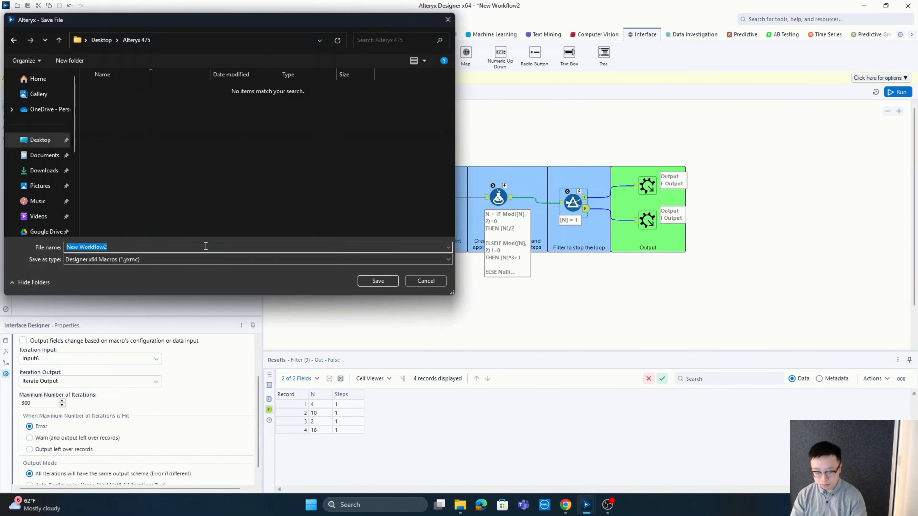
pyautogui.write('Macro_A475')
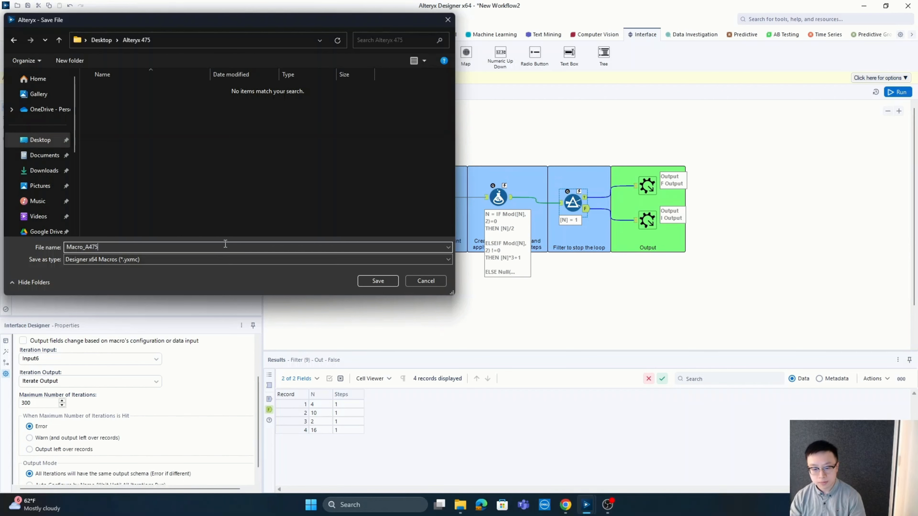
pyautogui.click(369, 281)
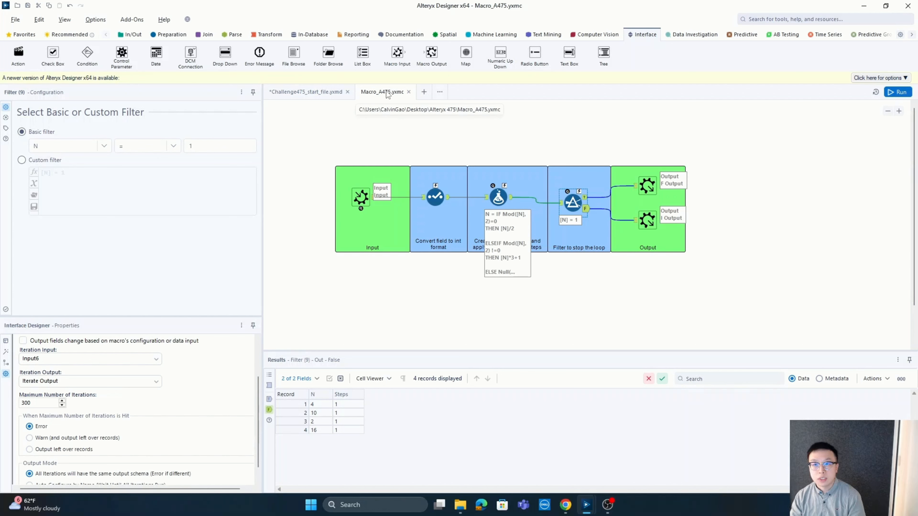
# Switch to the Challenge475_start_file workflow and open the macro search paths in the Tools user settings
pyautogui.click(311, 95)
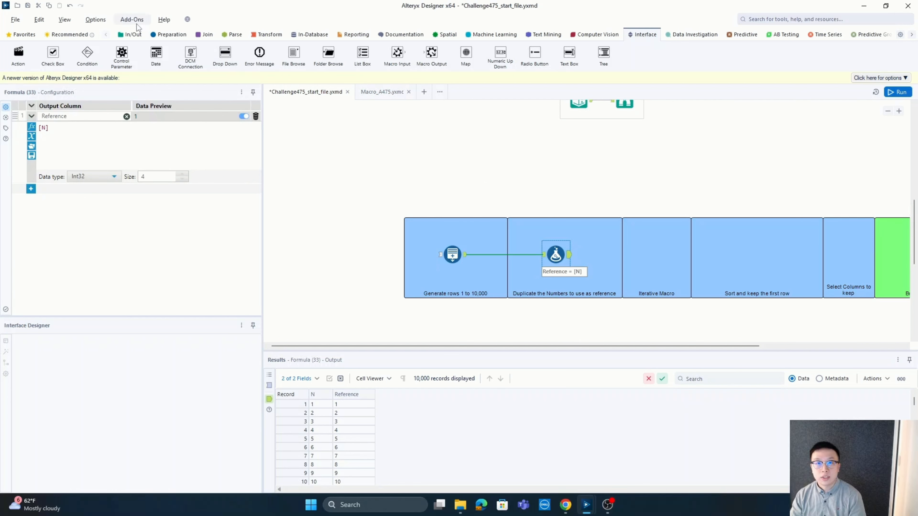
pyautogui.click(95, 20)
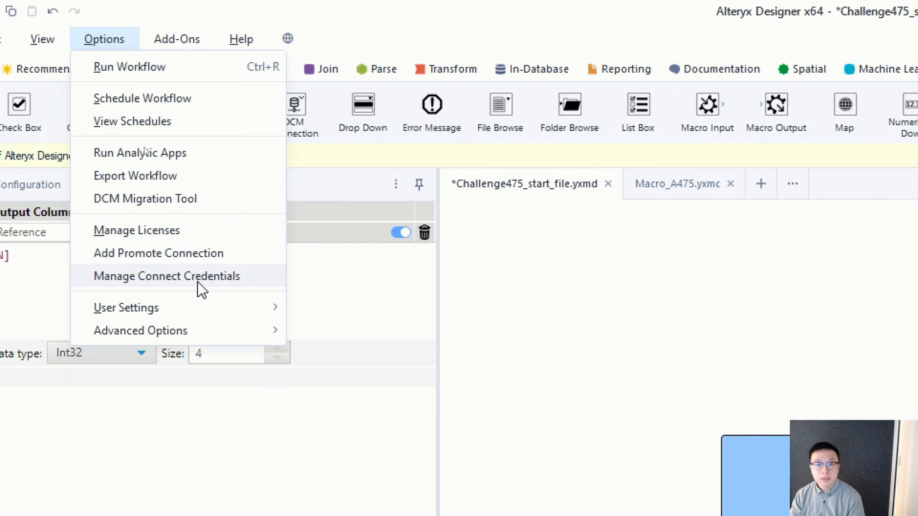
pyautogui.moveTo(211, 314)
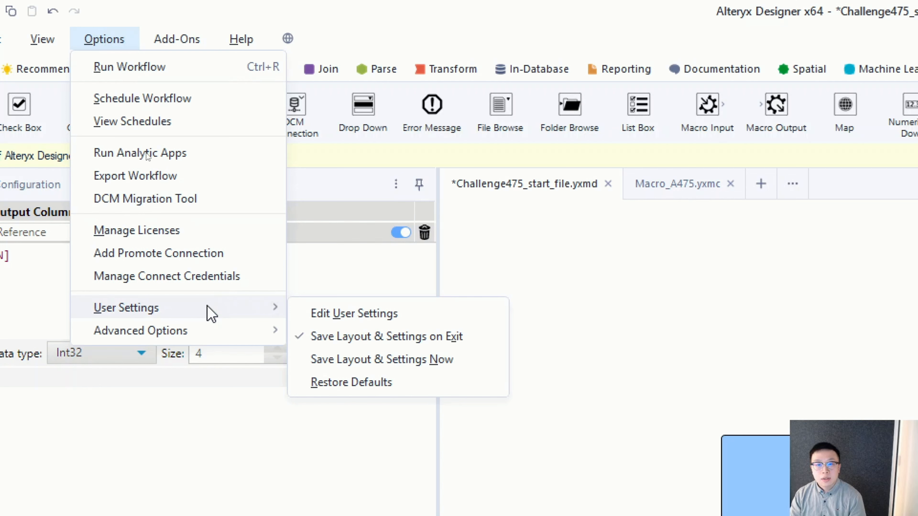
pyautogui.click(320, 315)
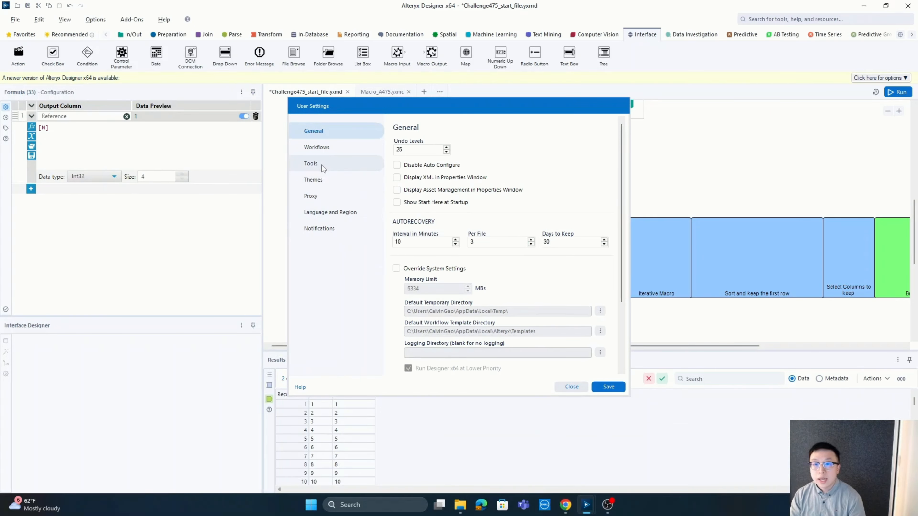
pyautogui.click(321, 165)
pyautogui.click(322, 165)
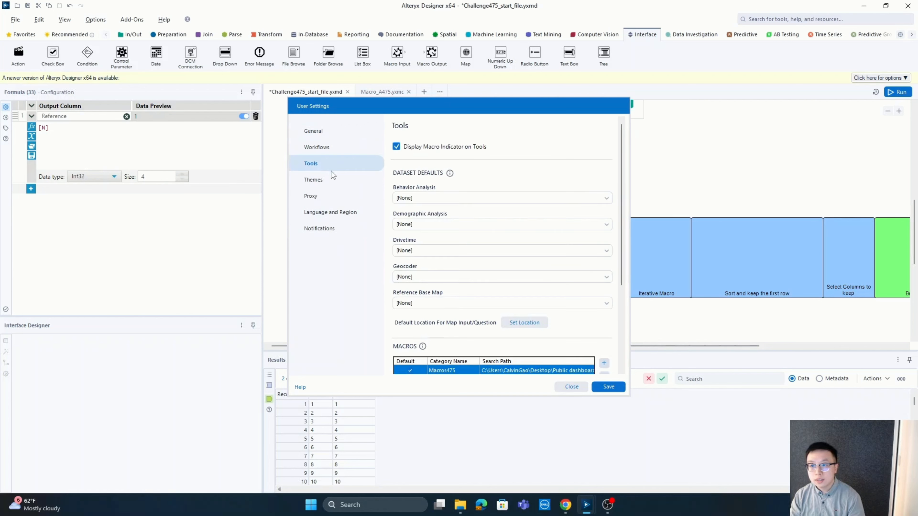
pyautogui.scroll(-3, 395, 288)
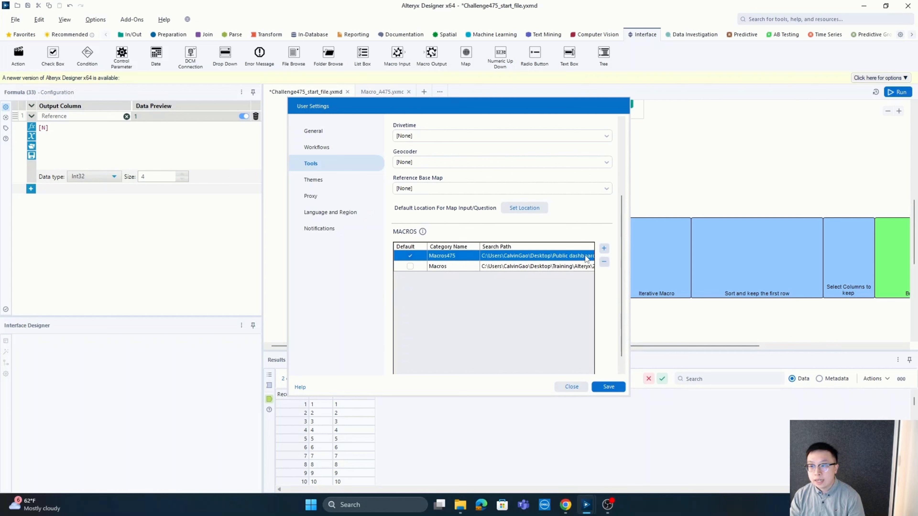
# Add the Desktop's Alteryx 475 folder as the default macro search path with category name MacrosA475, and save the user settings
pyautogui.click(604, 248)
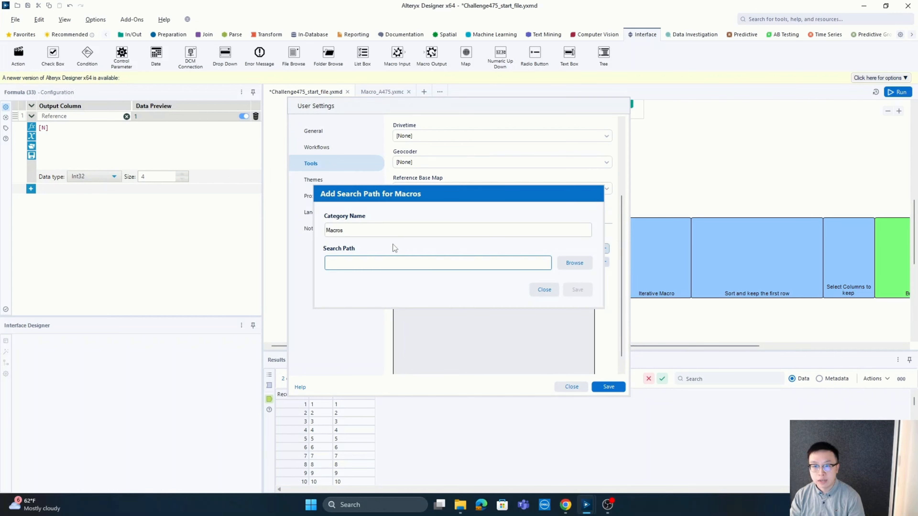
pyautogui.click(368, 230)
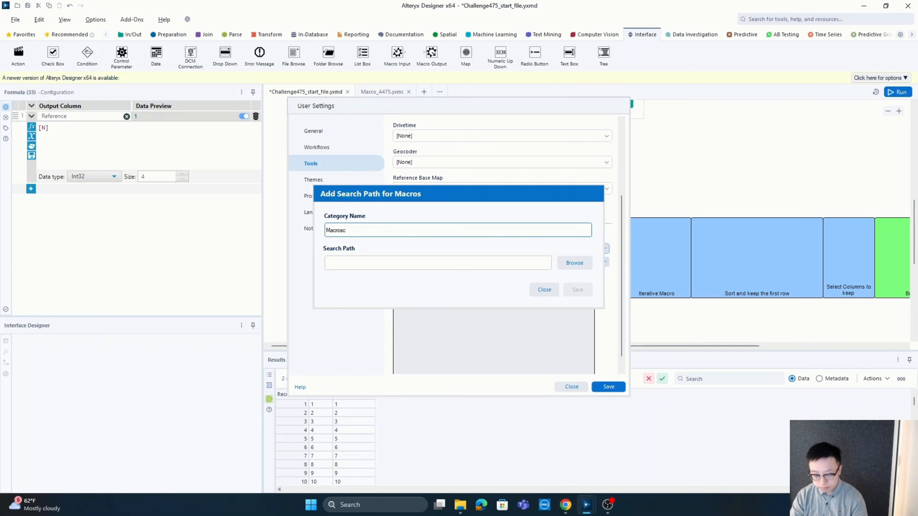
pyautogui.write('A475')
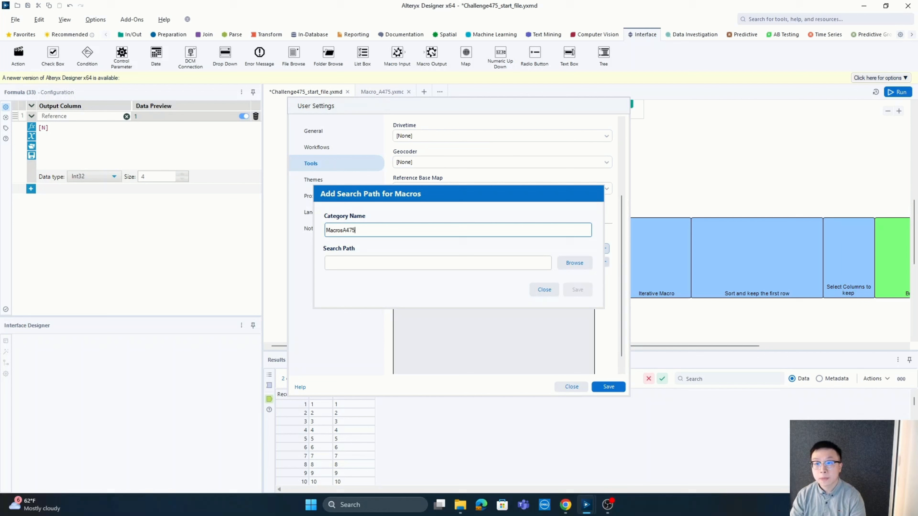
pyautogui.click(570, 263)
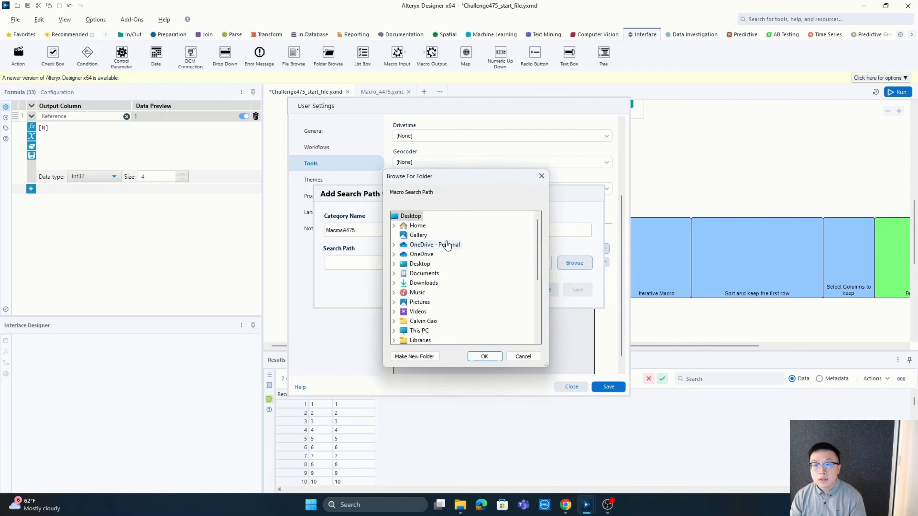
pyautogui.scroll(-1, 418, 317)
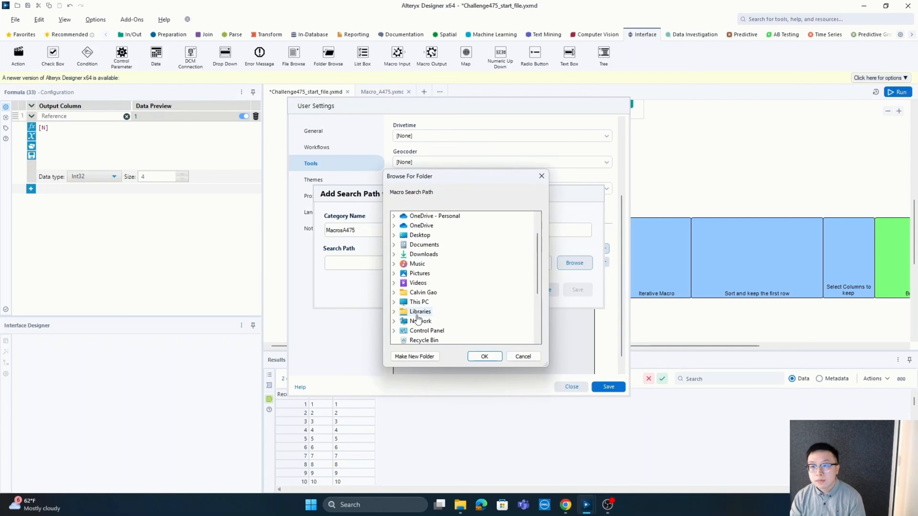
pyautogui.click(394, 235)
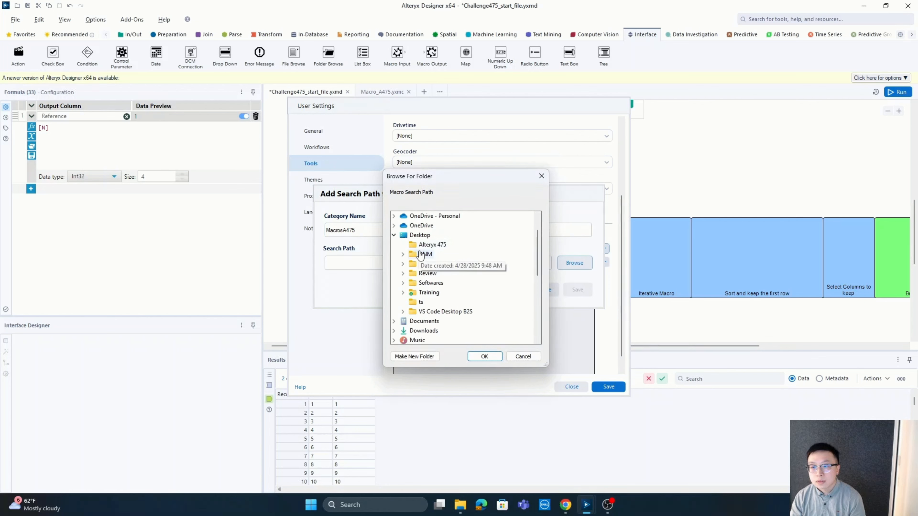
pyautogui.click(431, 245)
pyautogui.click(486, 357)
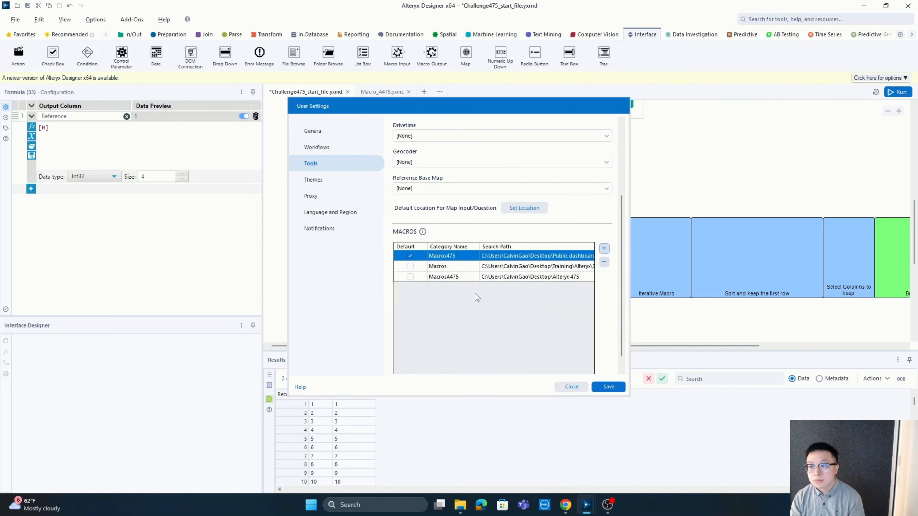
pyautogui.click(409, 278)
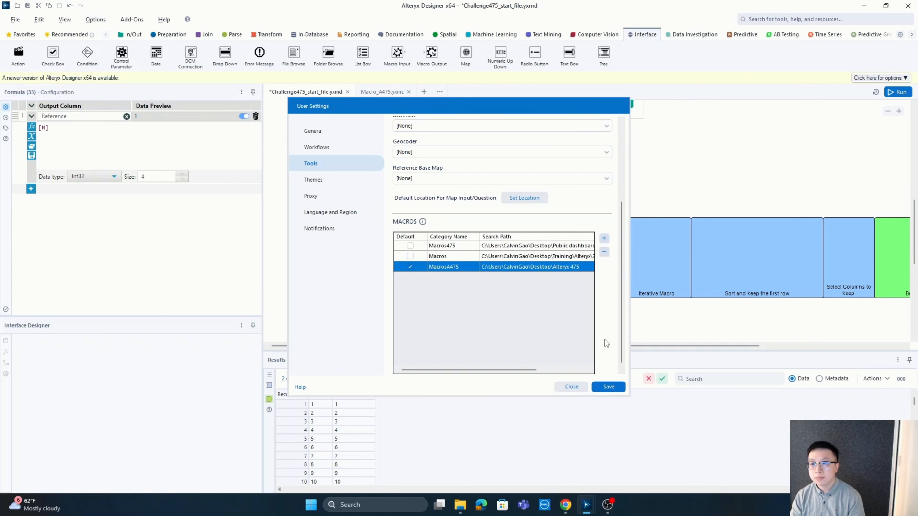
pyautogui.click(614, 387)
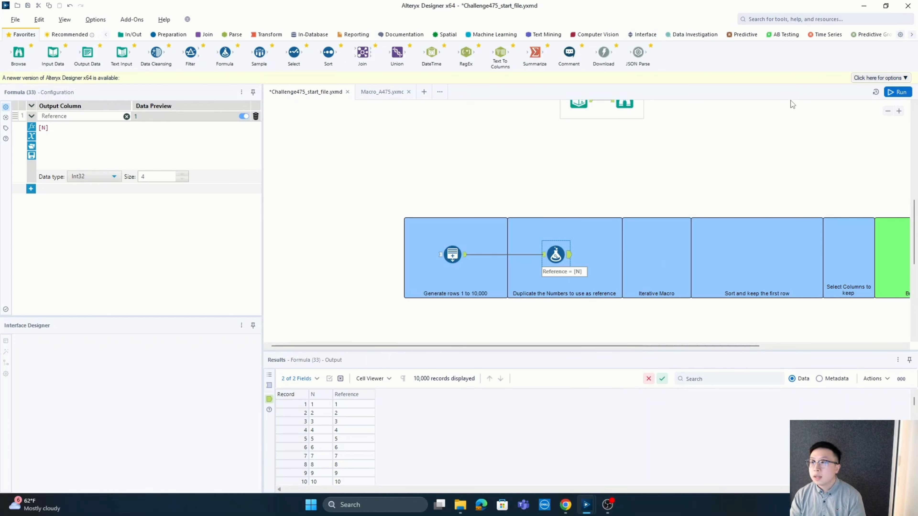
# Find the Macro_A475 tool, place it in the Iterative Macro container, and connect the Formula tool's output to it
pyautogui.click(777, 20)
pyautogui.write('m')
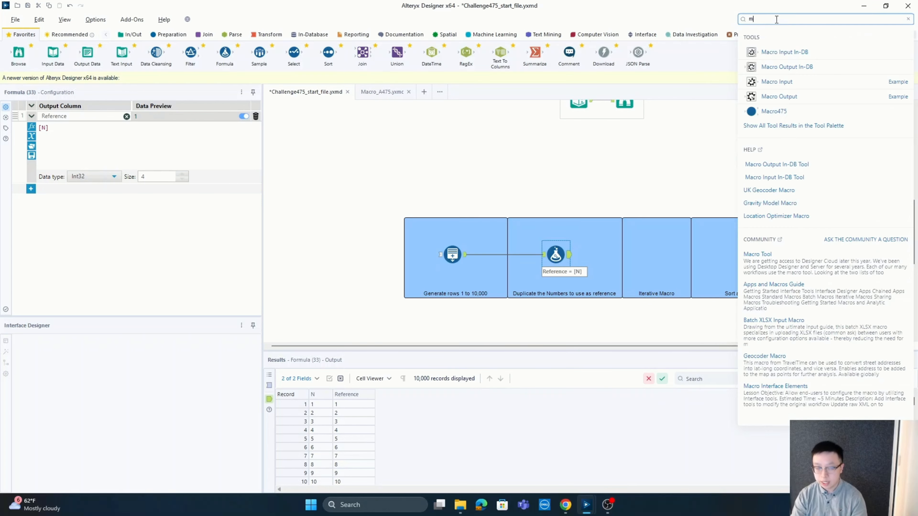
pyautogui.write('acro')
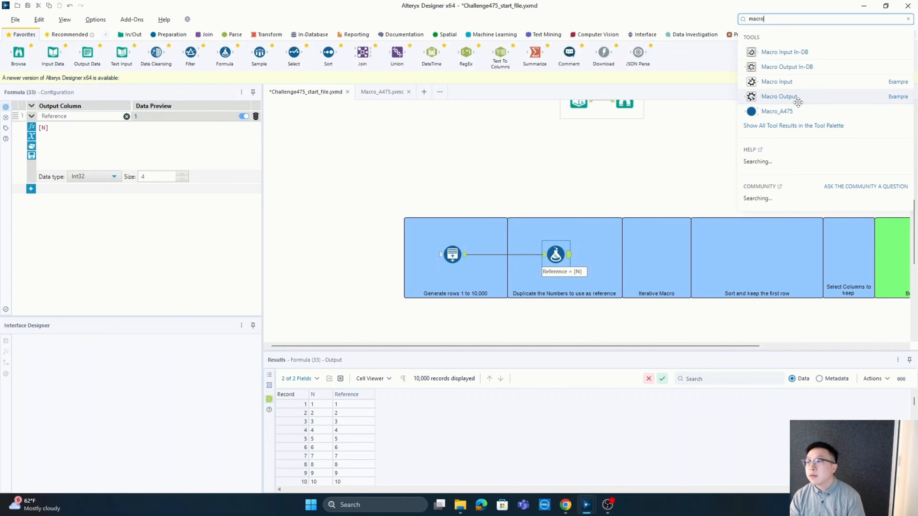
pyautogui.moveTo(786, 114); pyautogui.dragTo(656, 255)
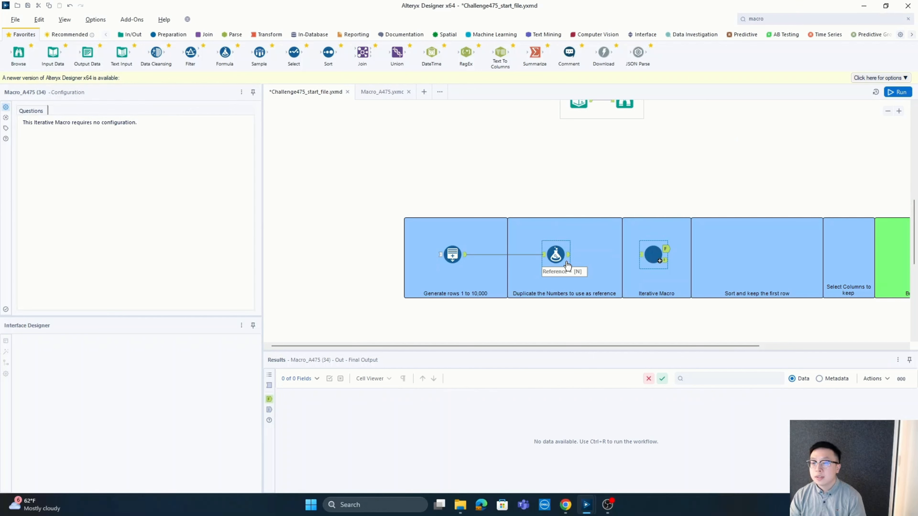
pyautogui.moveTo(567, 257); pyautogui.dragTo(640, 254)
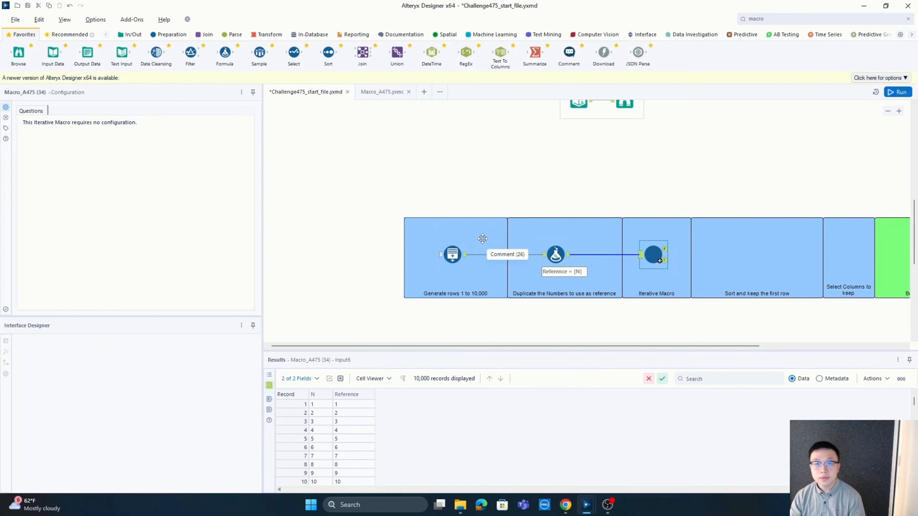
# Run the workflow and view the records in the Macro_A475 tool's Final Output
pyautogui.click(899, 92)
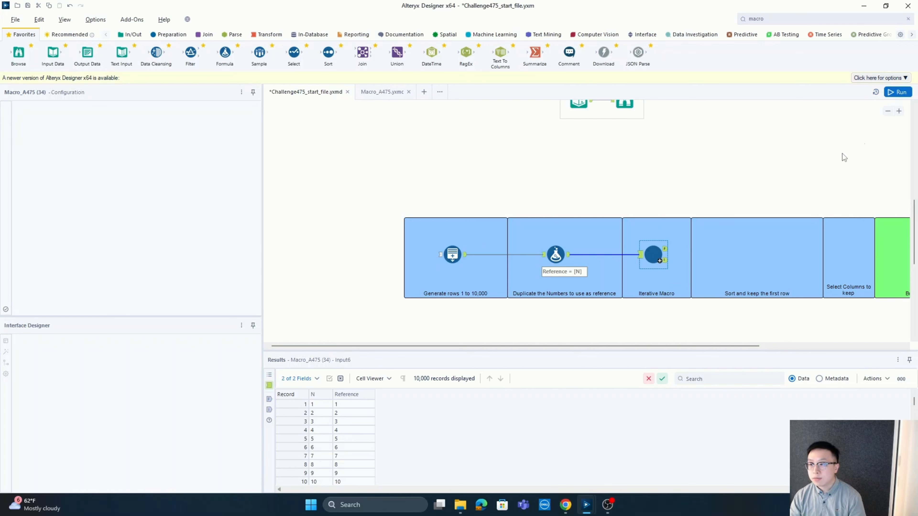
pyautogui.click(658, 266)
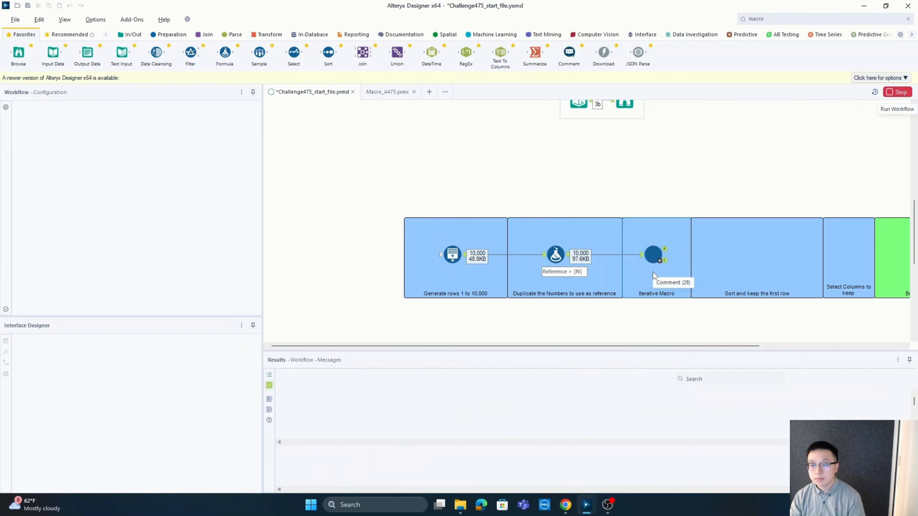
pyautogui.click(665, 249)
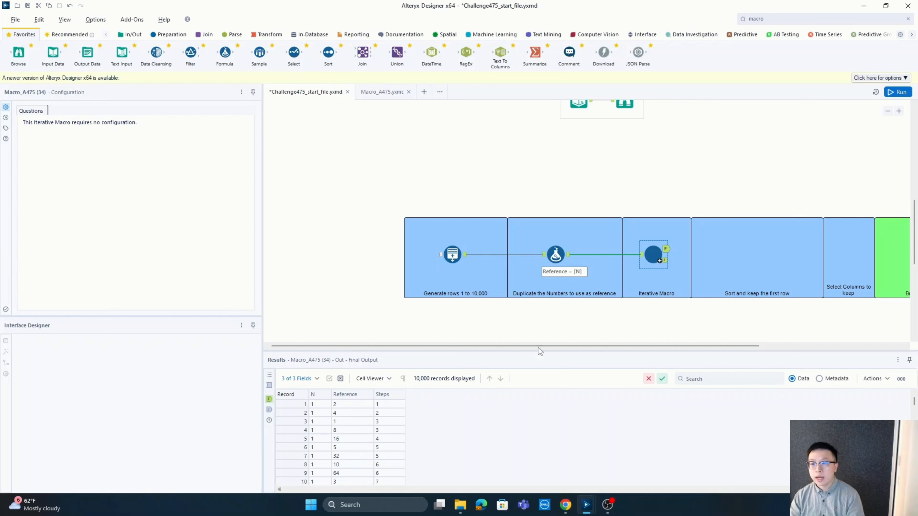
# Add a Sort tool to the "Sort and keep the first row" container, connected to the macro's Final Output
pyautogui.moveTo(541, 347); pyautogui.dragTo(598, 345)
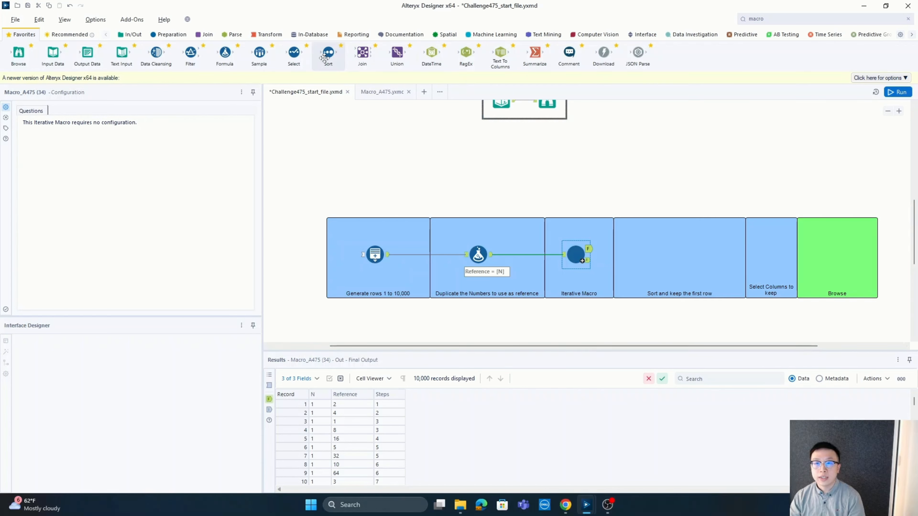
pyautogui.click(176, 40)
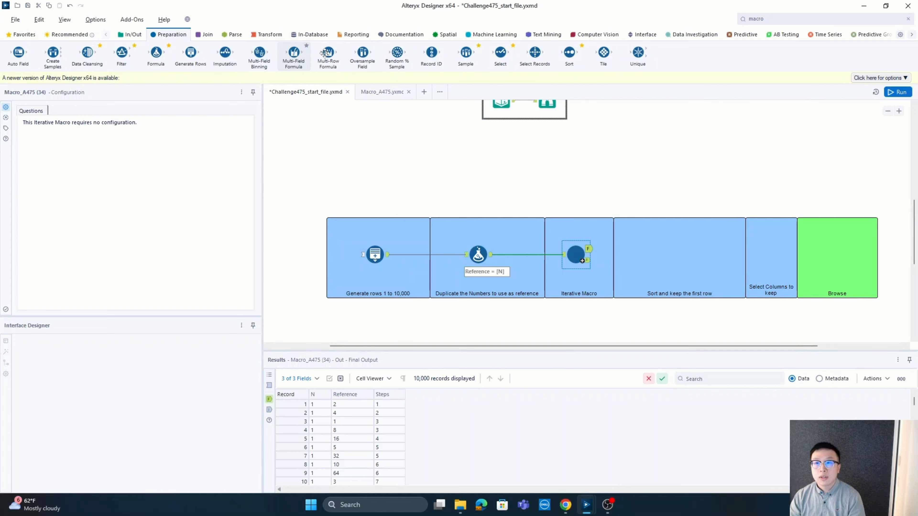
pyautogui.moveTo(569, 60); pyautogui.dragTo(640, 250)
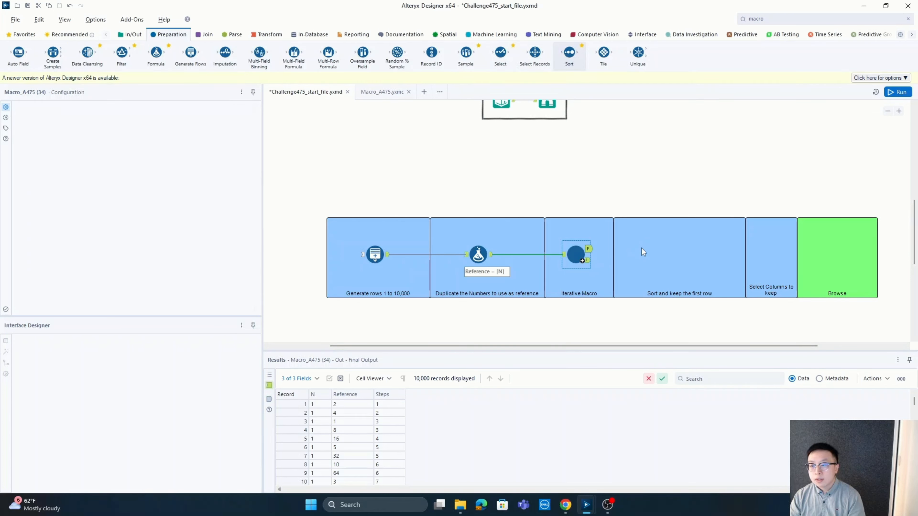
# Check the records in the macro's Iterate Output and Final Output, and open the Sort tool's configuration
pyautogui.click(589, 263)
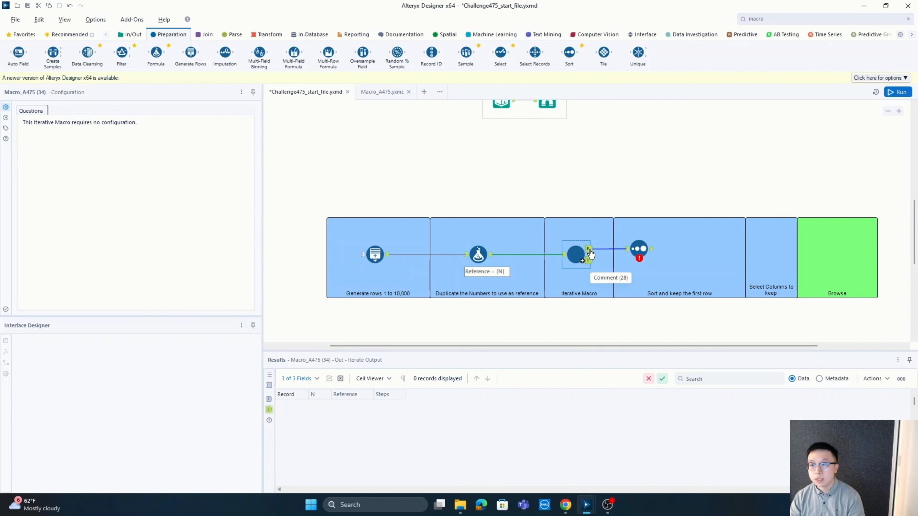
pyautogui.click(589, 249)
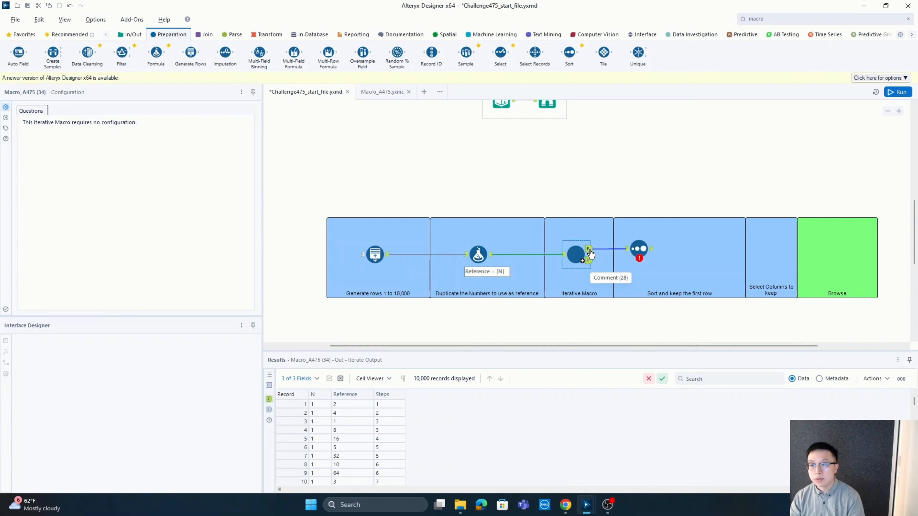
pyautogui.click(640, 249)
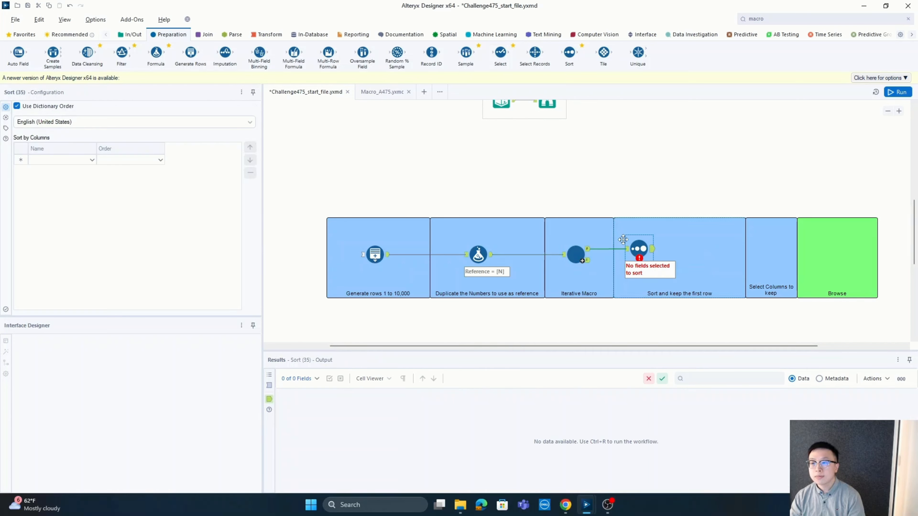
# Set the Sort tool to order the records by Steps in Descending order and run the workflow
pyautogui.click(84, 160)
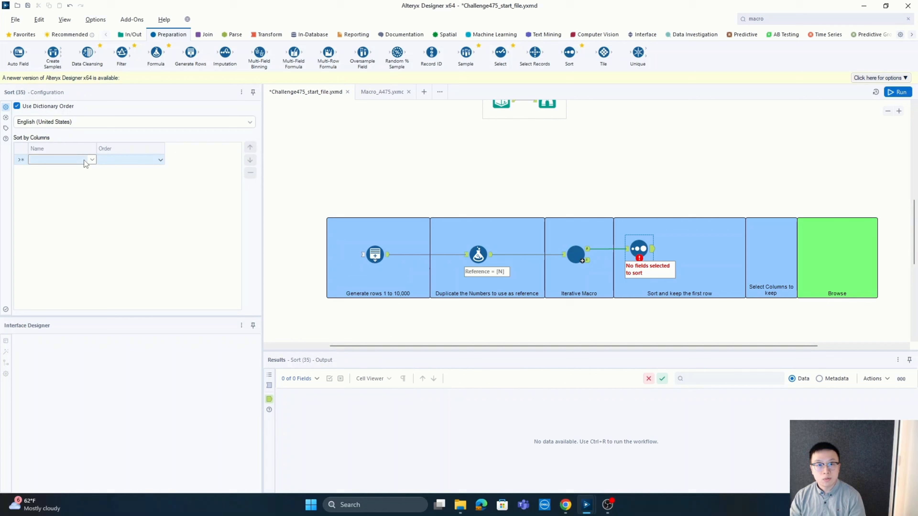
pyautogui.click(84, 160)
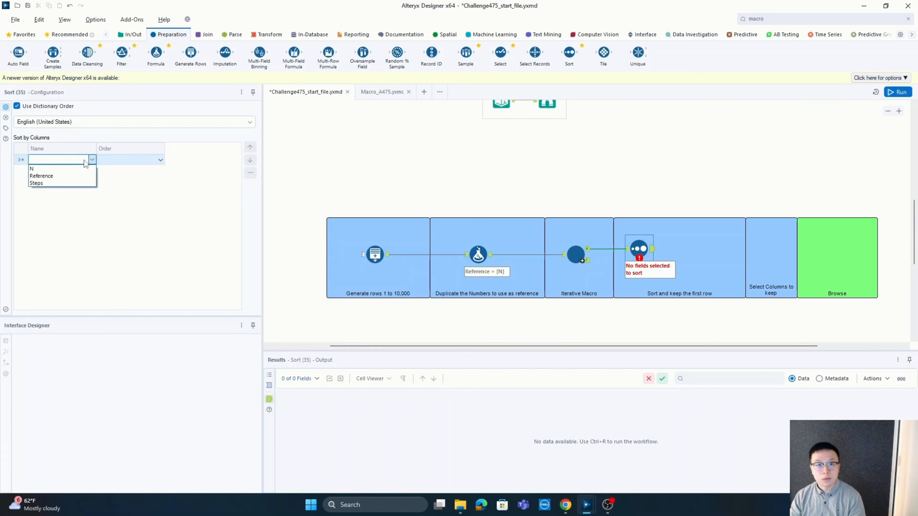
pyautogui.click(55, 183)
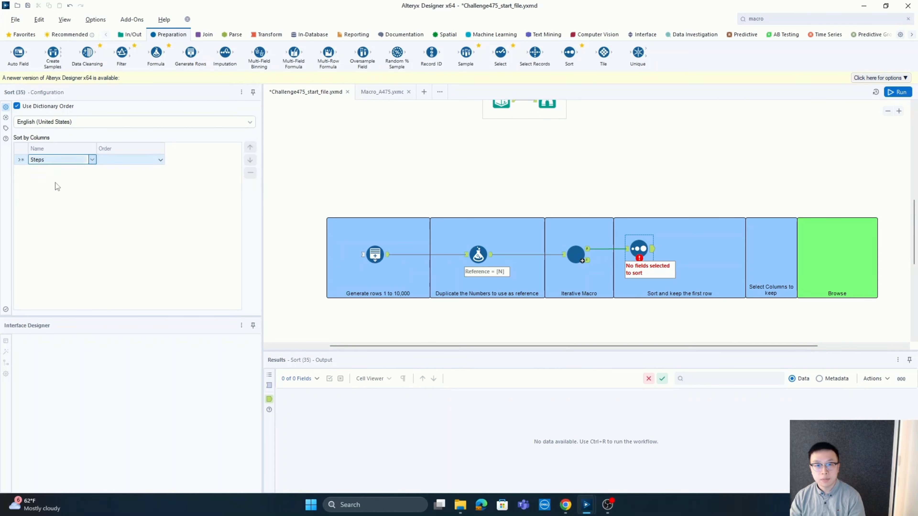
pyautogui.click(160, 161)
pyautogui.click(138, 176)
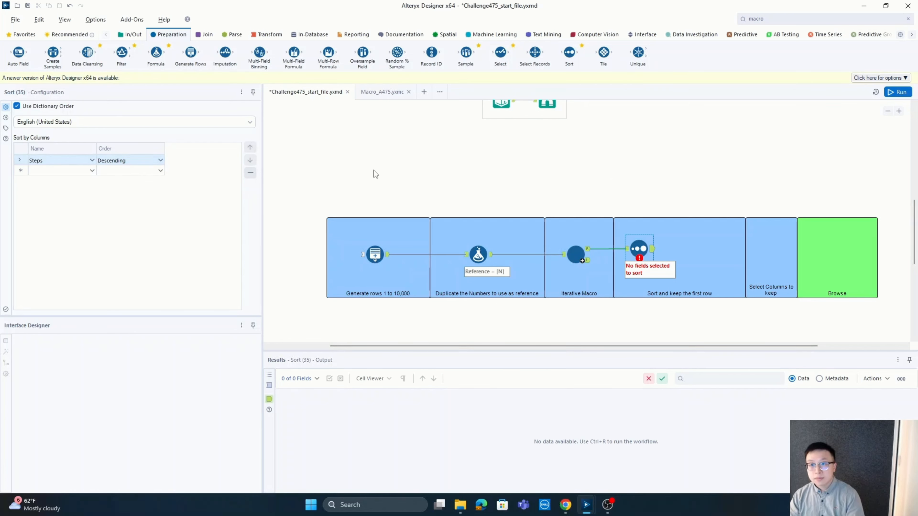
pyautogui.click(888, 94)
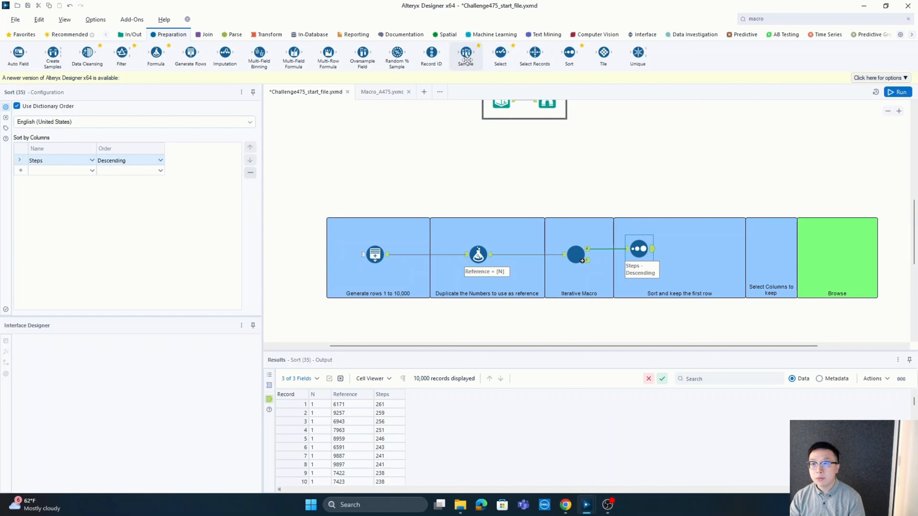
# Add a Sample tool after the Sort tool, set it to keep the first 1 row, and run the workflow
pyautogui.moveTo(467, 61); pyautogui.dragTo(680, 249)
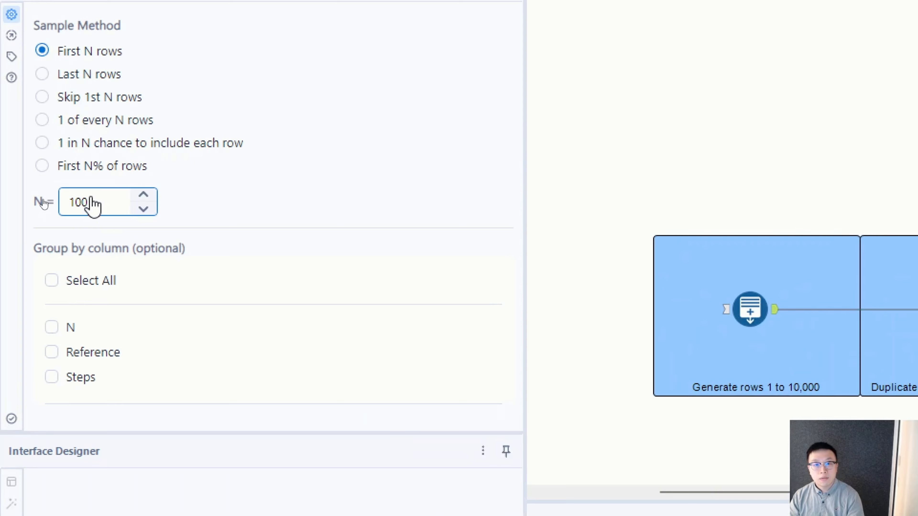
pyautogui.doubleClick(91, 202)
pyautogui.write('1')
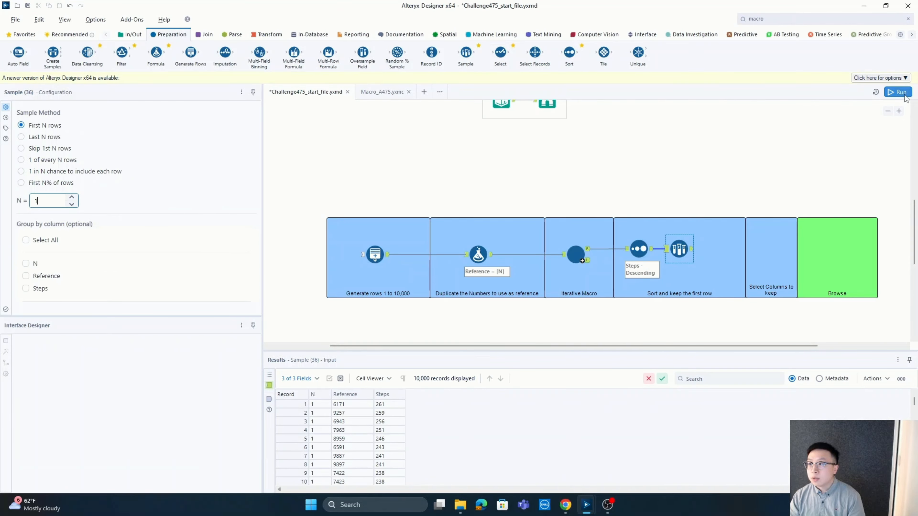
pyautogui.click(899, 93)
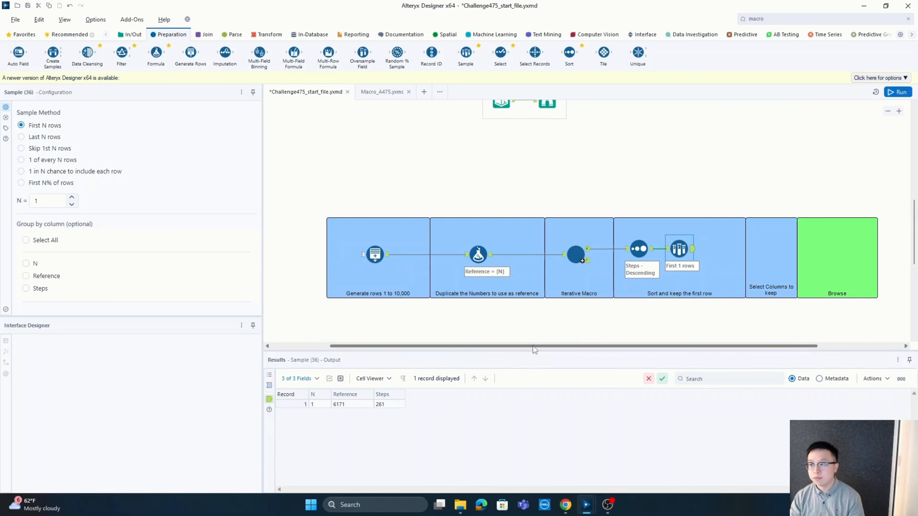
# Add a Select tool to the "Select Columns to keep" container and connect the Sample tool's output to it
pyautogui.moveTo(533, 346); pyautogui.dragTo(558, 344)
pyautogui.moveTo(500, 54); pyautogui.dragTo(738, 255)
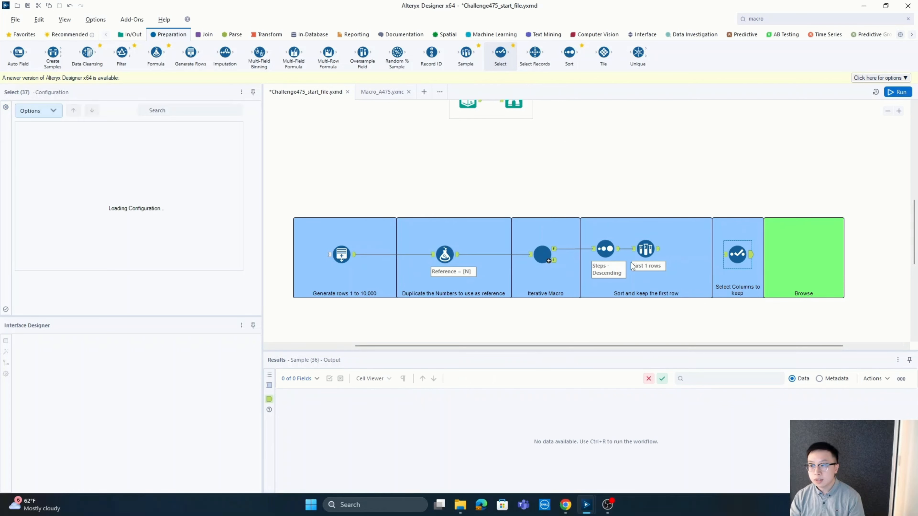
pyautogui.moveTo(660, 253); pyautogui.dragTo(724, 254)
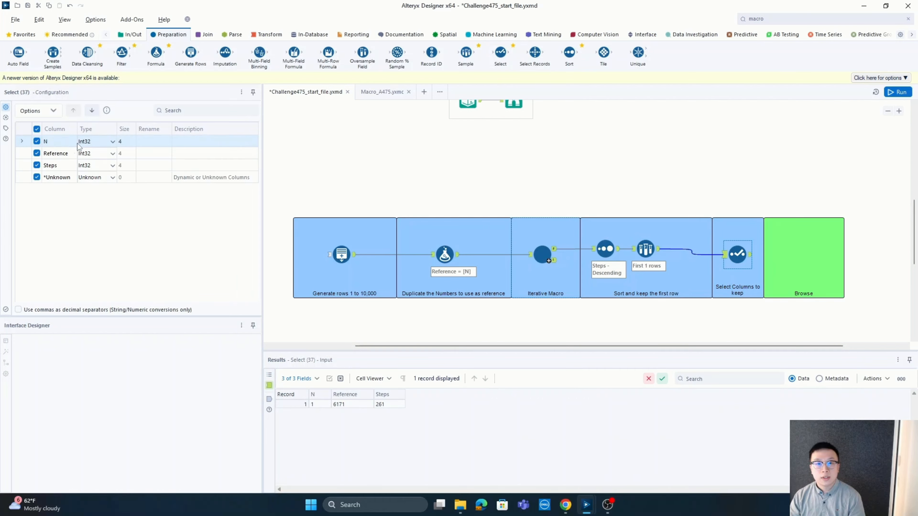
# Exclude the N and Reference columns in the Select tool and rename Steps as Max_Step
pyautogui.click(37, 141)
pyautogui.click(36, 153)
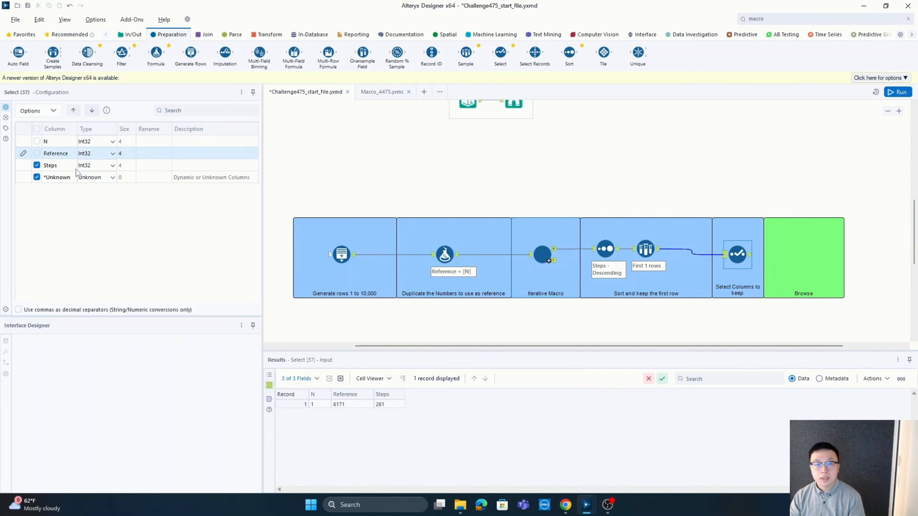
pyautogui.click(152, 166)
pyautogui.write('Max_Step')
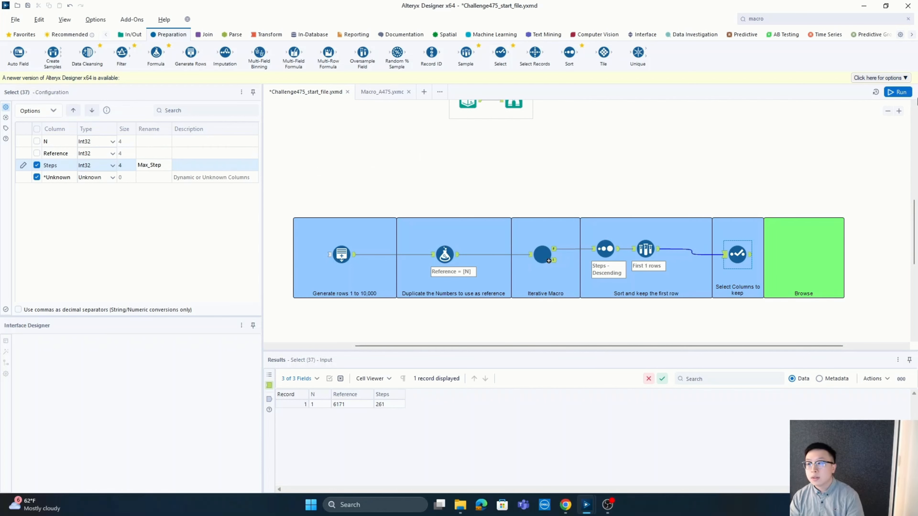
# Run the workflow and compare the Select tool's output with the Browse data in the Output Solution container
pyautogui.click(906, 92)
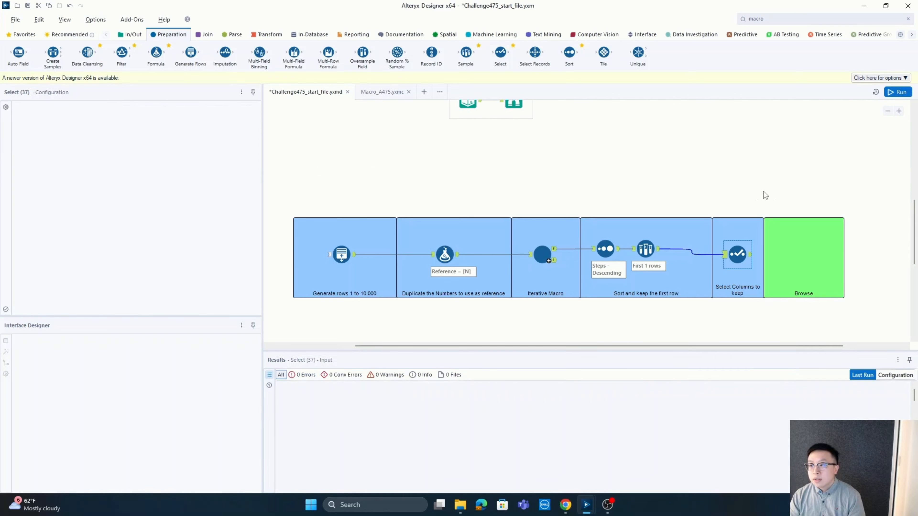
pyautogui.click(751, 257)
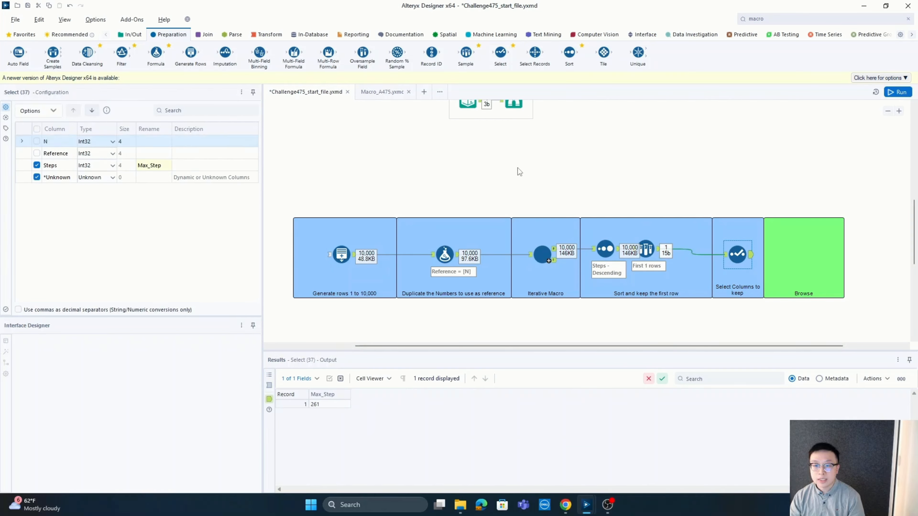
pyautogui.scroll(1, 512, 154)
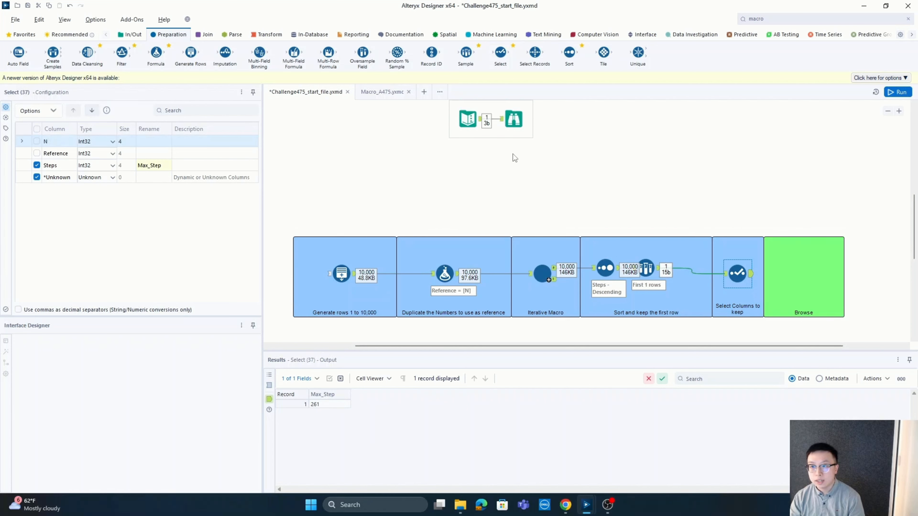
pyautogui.click(512, 121)
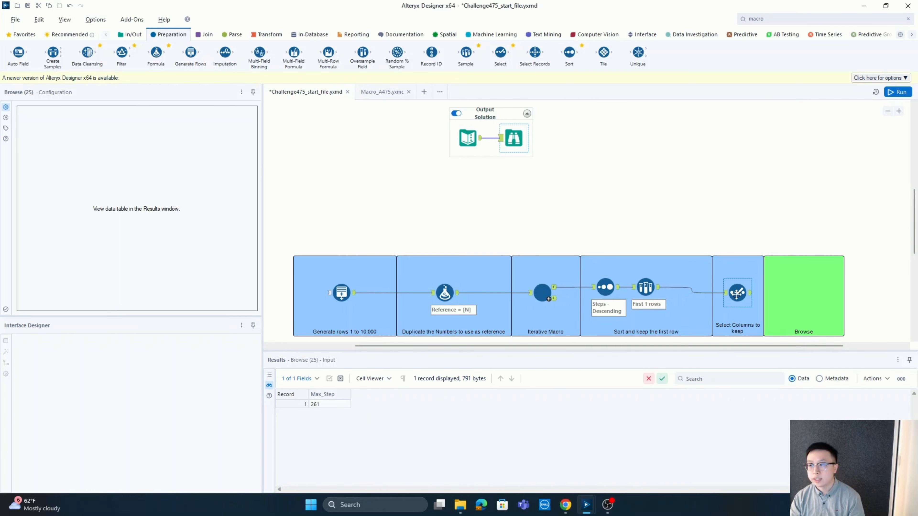
# Add a Browse tool connected to the Select tool in the green Browse container, run the workflow, and view its data
pyautogui.click(128, 36)
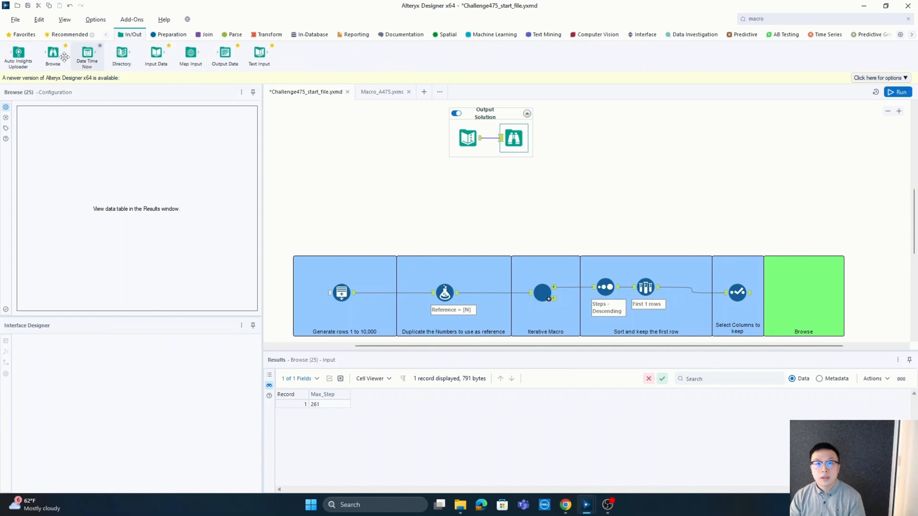
pyautogui.moveTo(52, 55); pyautogui.dragTo(801, 292)
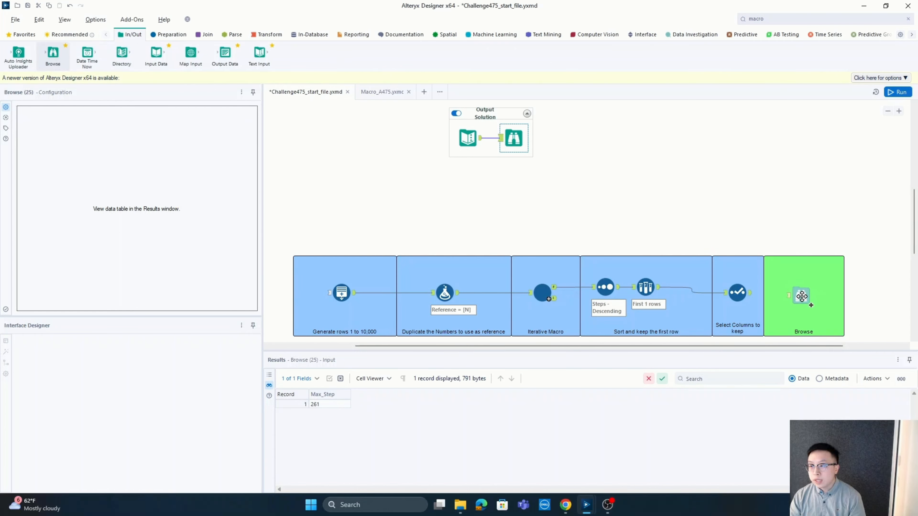
pyautogui.scroll(-2, 663, 216)
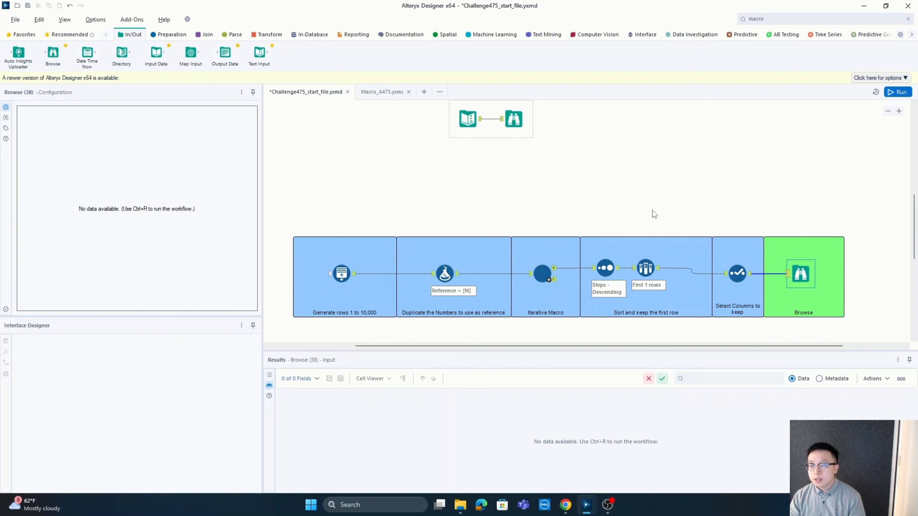
pyautogui.click(899, 92)
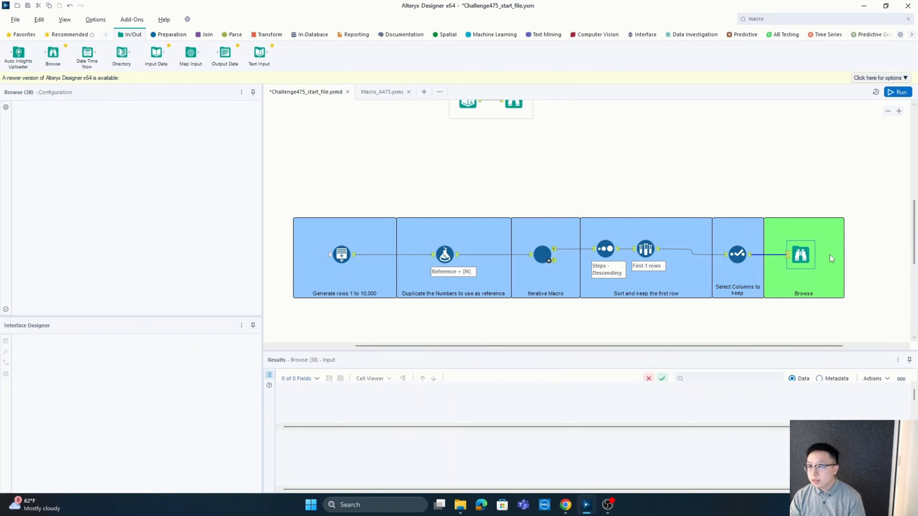
pyautogui.click(802, 255)
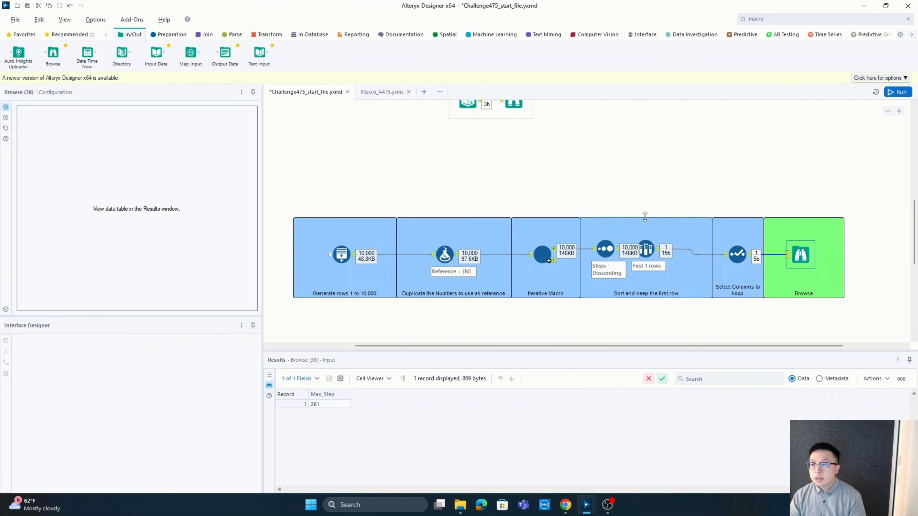
# Add a Summarize tool below the "Sort and keep the first row" container and connect the macro's Final Output to it
pyautogui.scroll(-1, 646, 213)
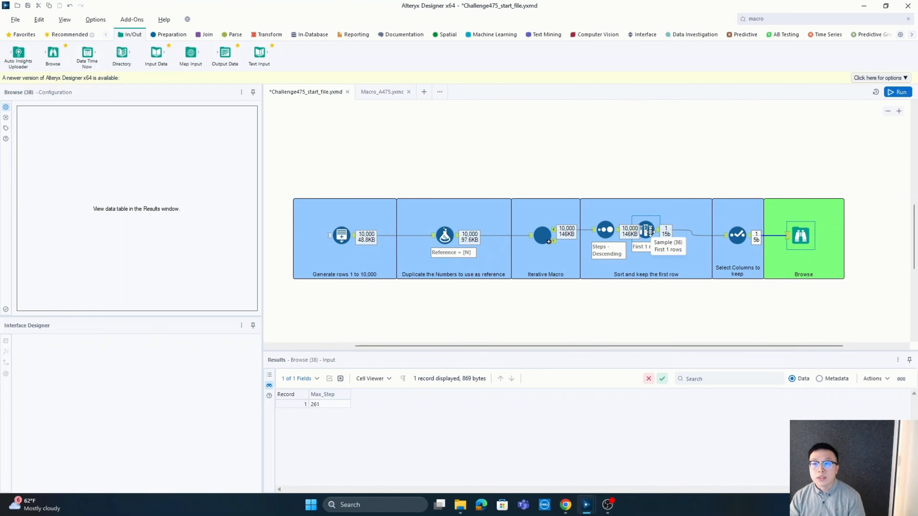
pyautogui.click(648, 232)
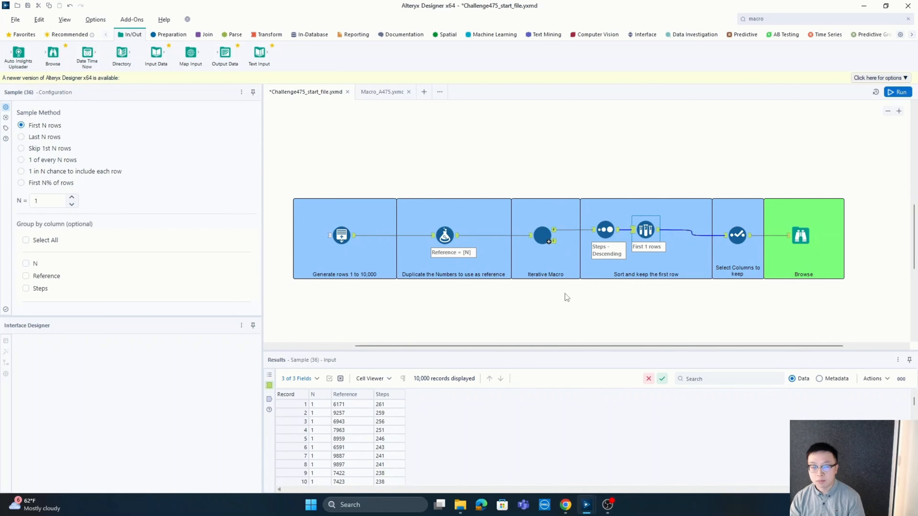
pyautogui.click(266, 35)
pyautogui.moveTo(191, 54); pyautogui.dragTo(622, 305)
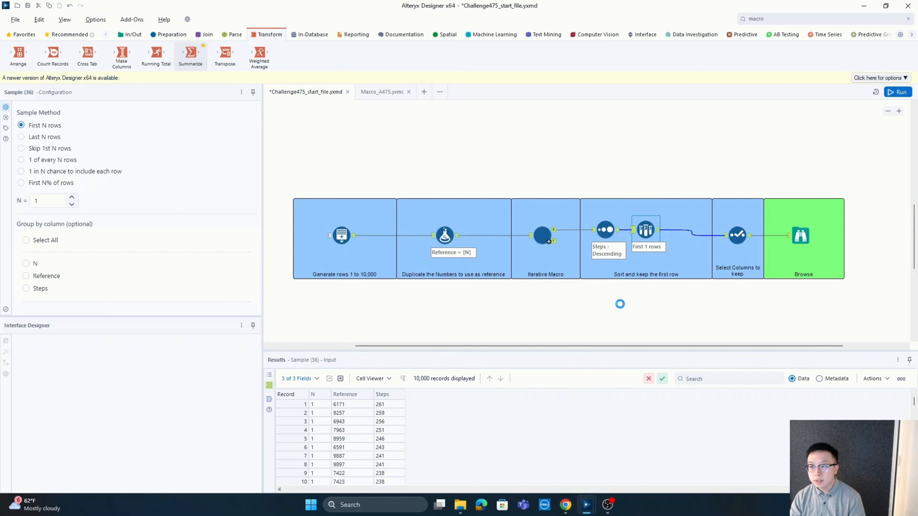
pyautogui.moveTo(554, 230); pyautogui.dragTo(610, 304)
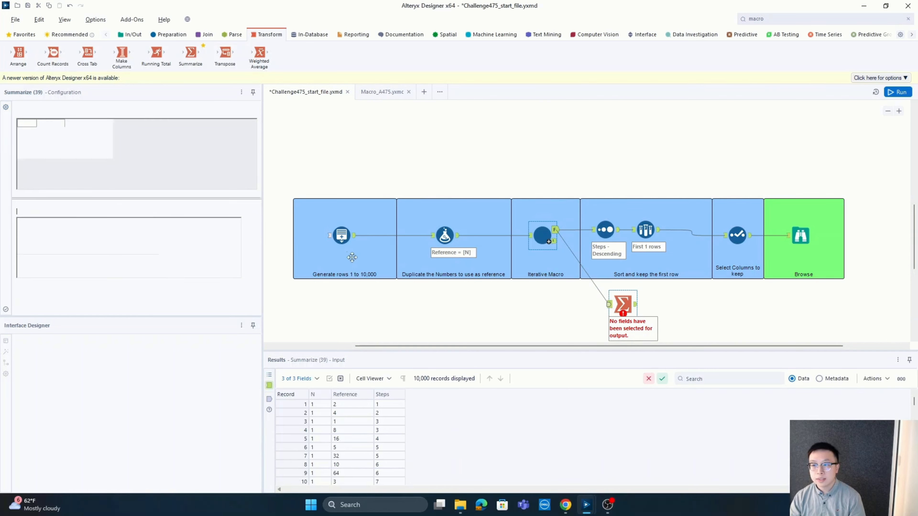
# Add a Max action on the Steps field in the Summarize tool and run the workflow
pyautogui.click(53, 156)
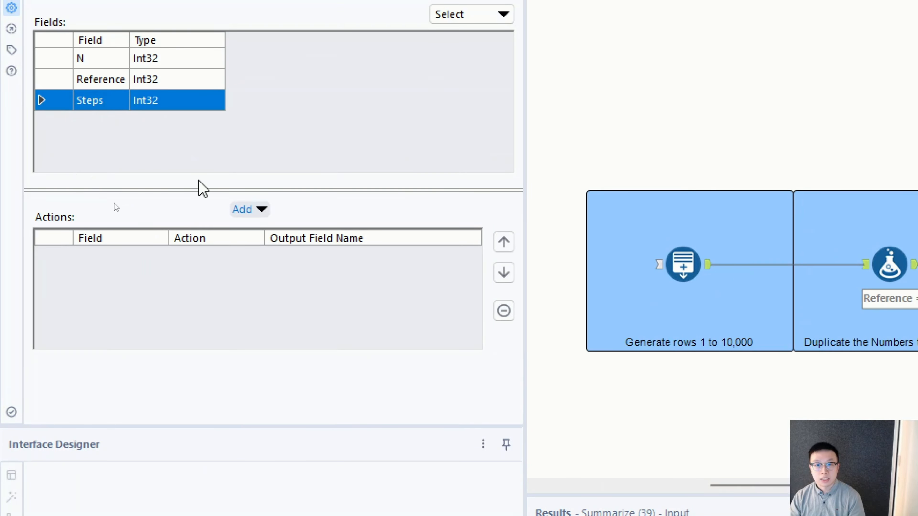
pyautogui.click(258, 211)
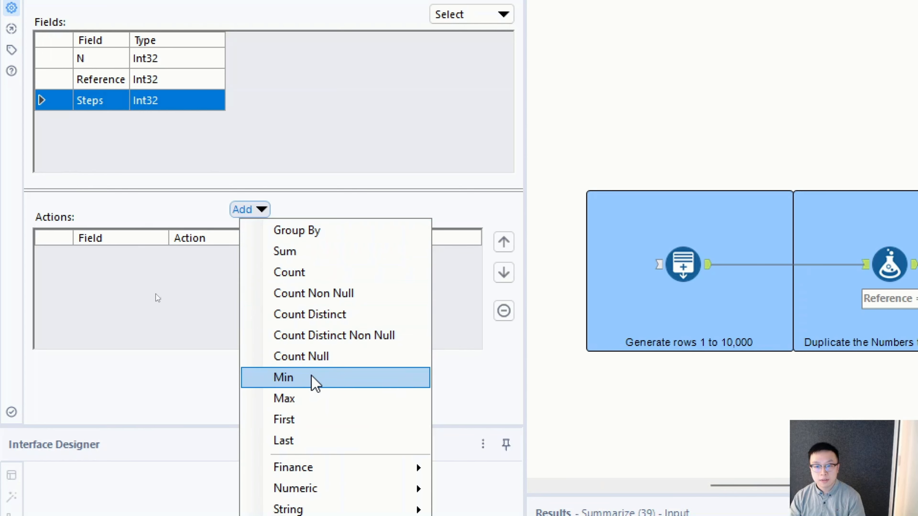
pyautogui.click(313, 400)
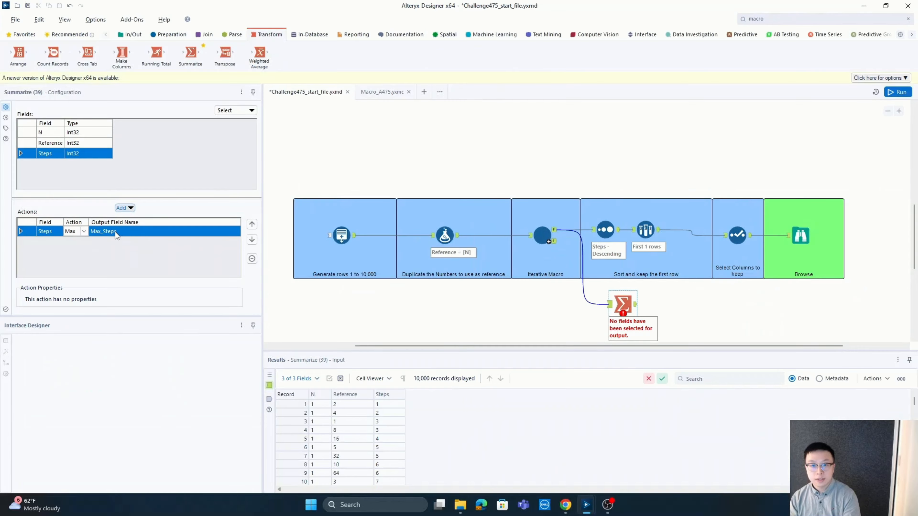
pyautogui.click(898, 92)
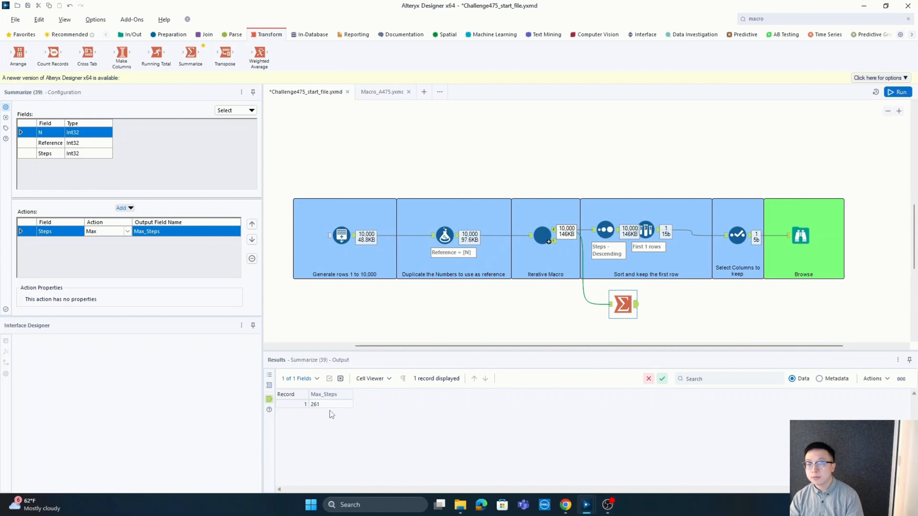
pyautogui.moveTo(548, 347); pyautogui.dragTo(538, 349)
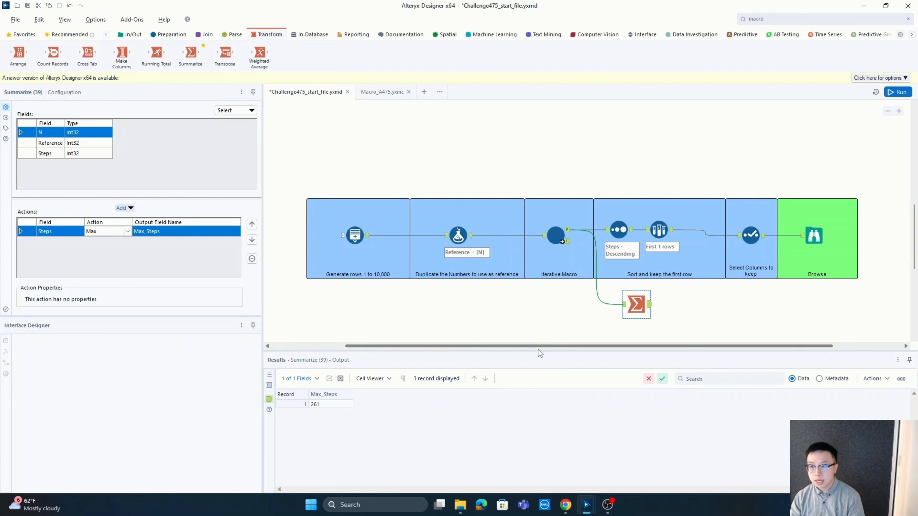
pyautogui.moveTo(541, 346); pyautogui.dragTo(499, 350)
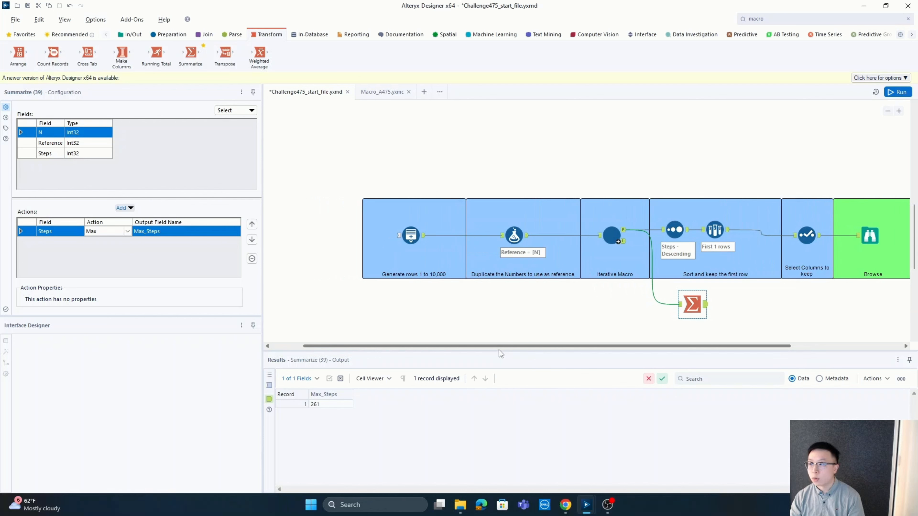